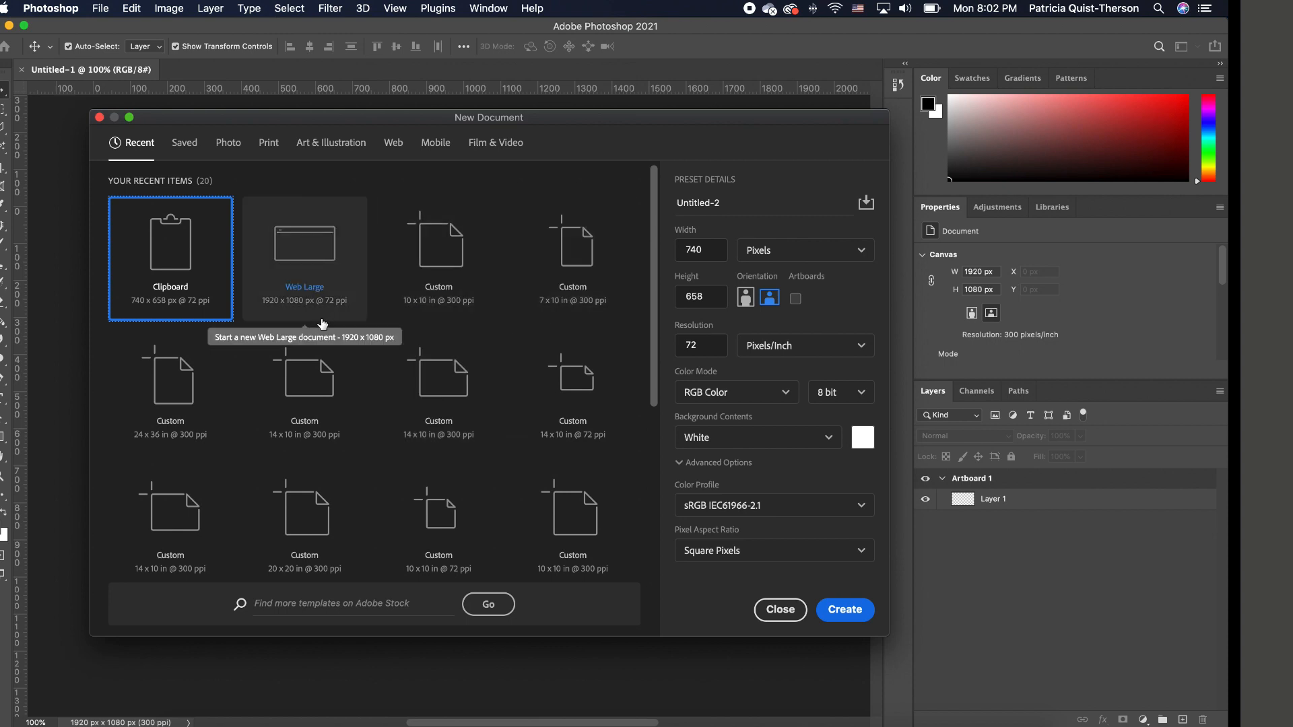
# Create a new document from the Web Large preset, 1920 x 1080 px, with the resolution set to 300 pixels/inch
pyautogui.click(337, 249)
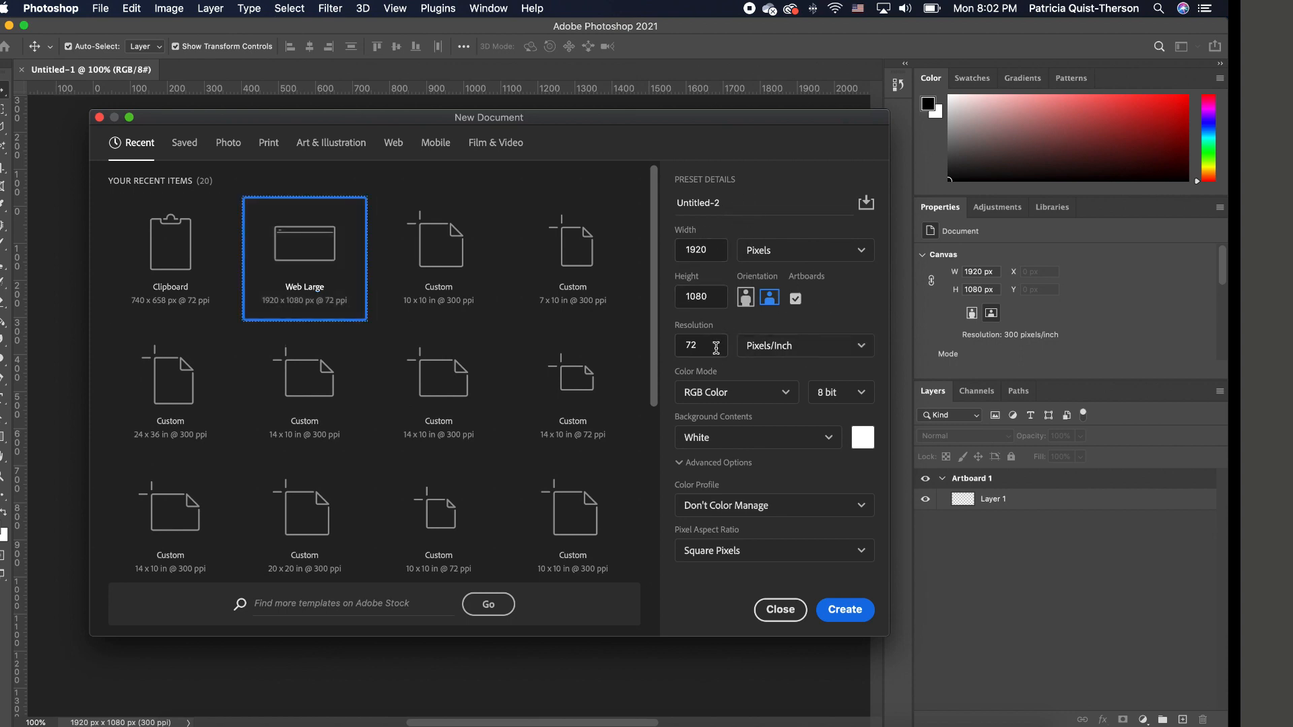
pyautogui.moveTo(694, 346); pyautogui.dragTo(680, 346)
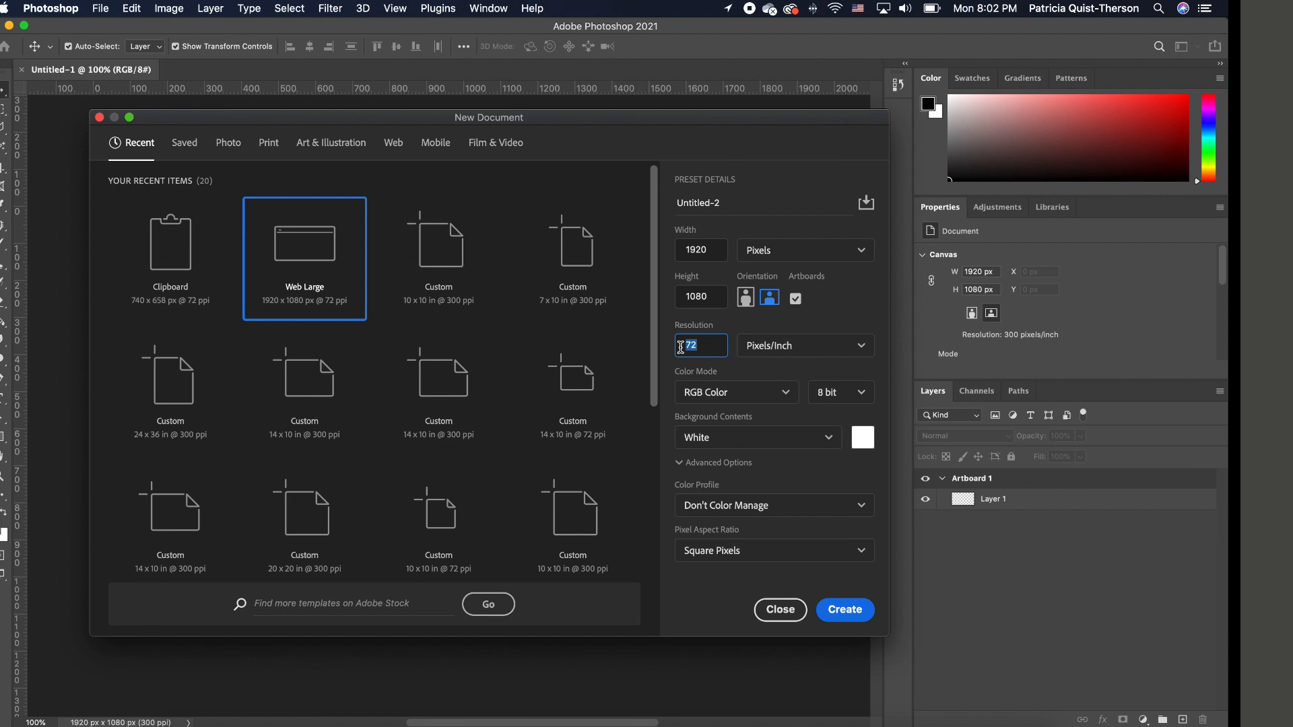
pyautogui.write('300')
pyautogui.click(843, 610)
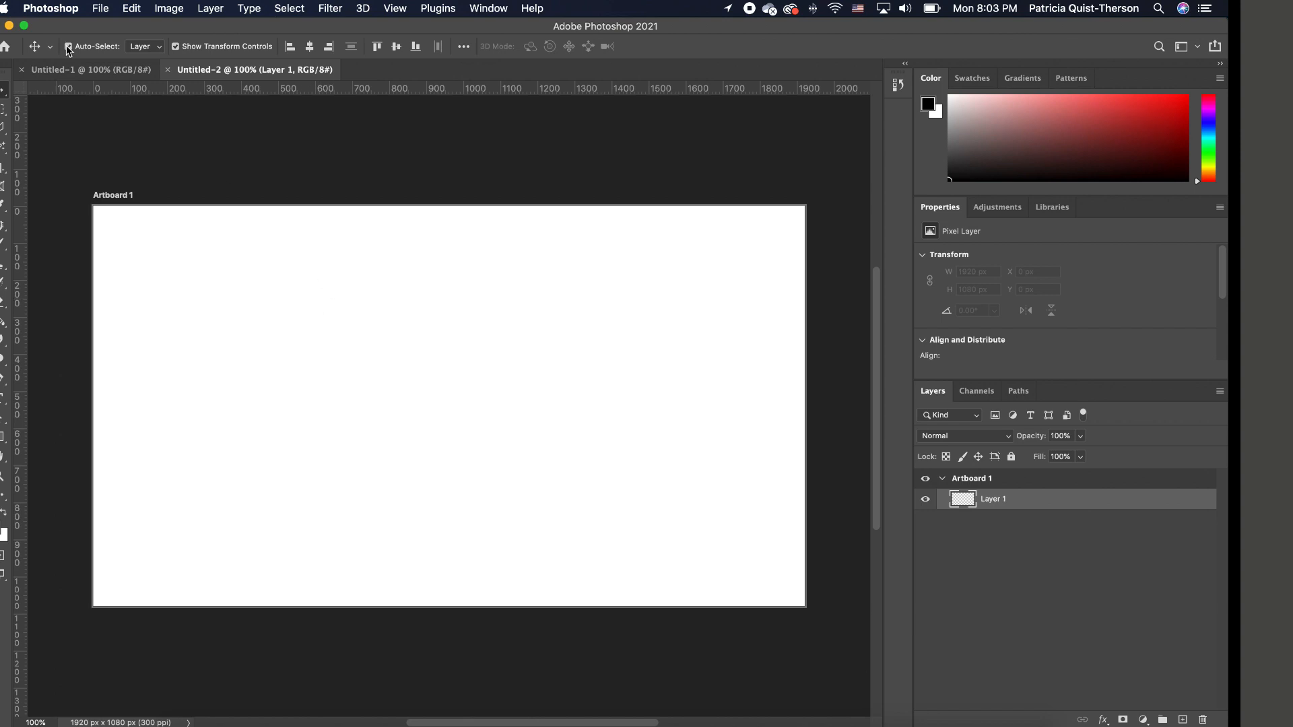
# Place Hair flyer.jpg from the Mockup tutorial folder in the centre of the Untitled-1 artboard
pyautogui.click(112, 72)
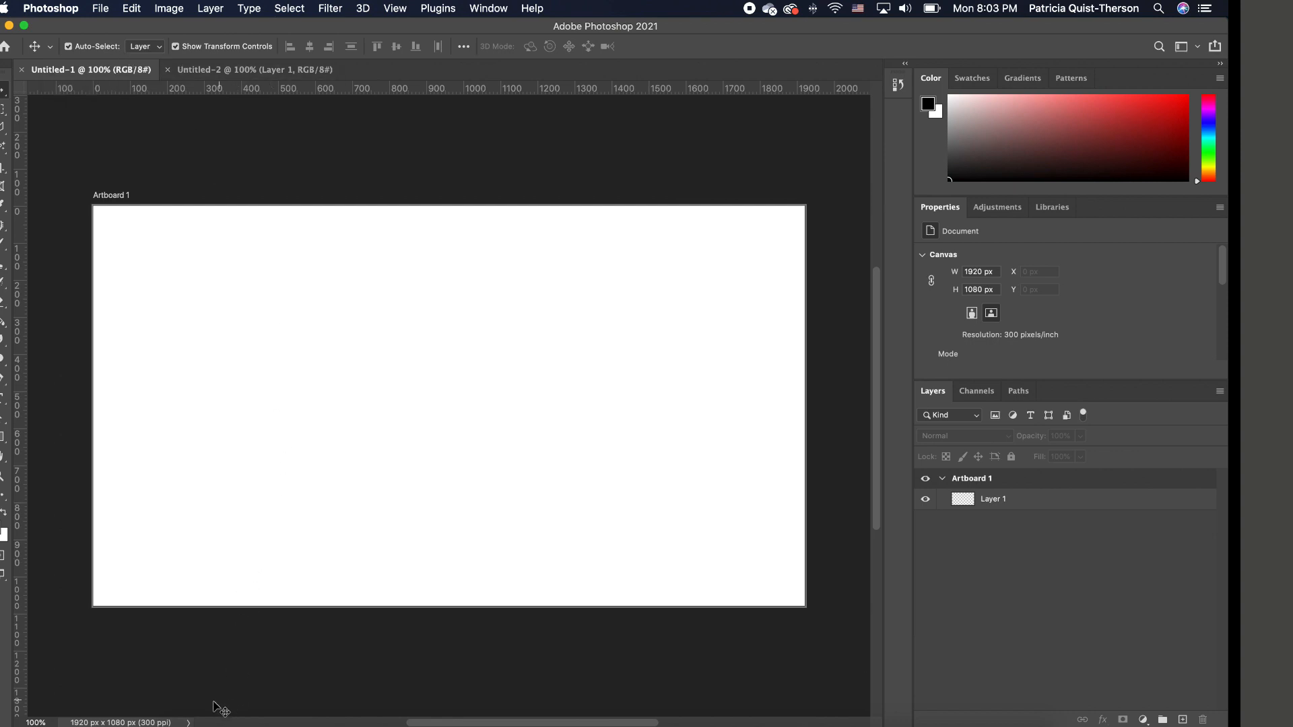
pyautogui.click(189, 723)
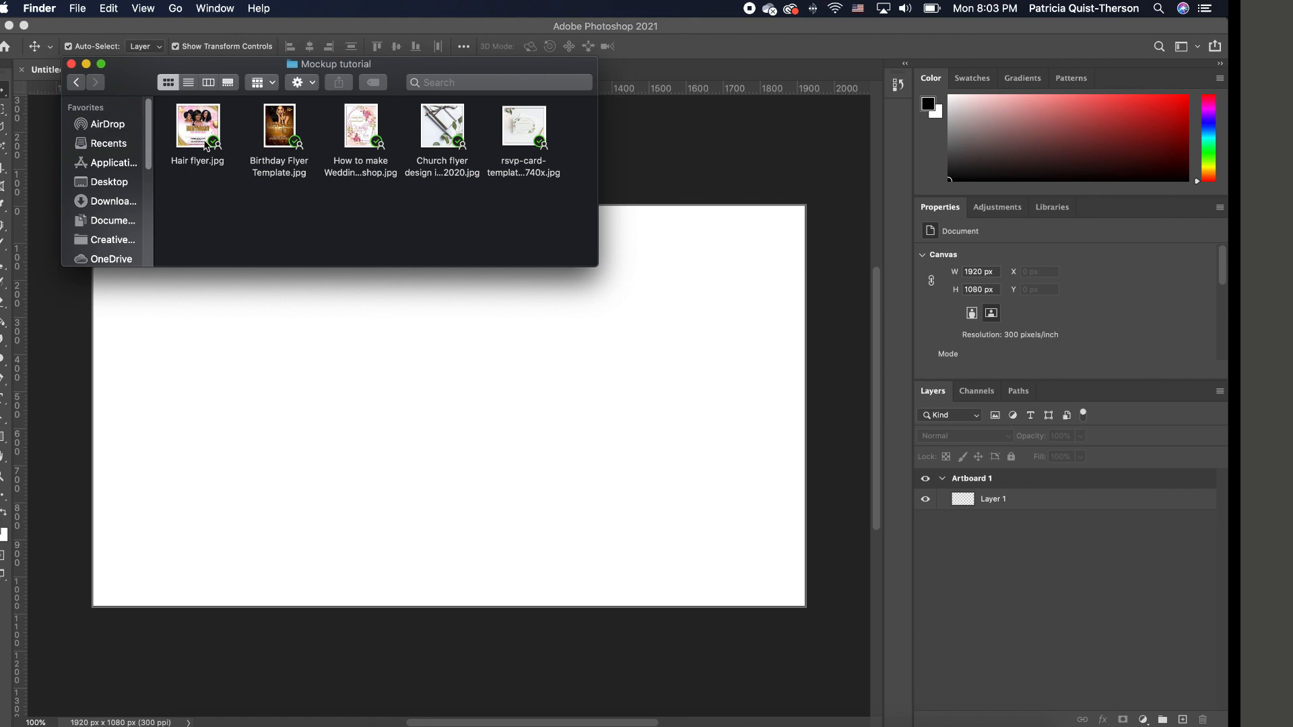
pyautogui.moveTo(203, 134); pyautogui.dragTo(508, 410)
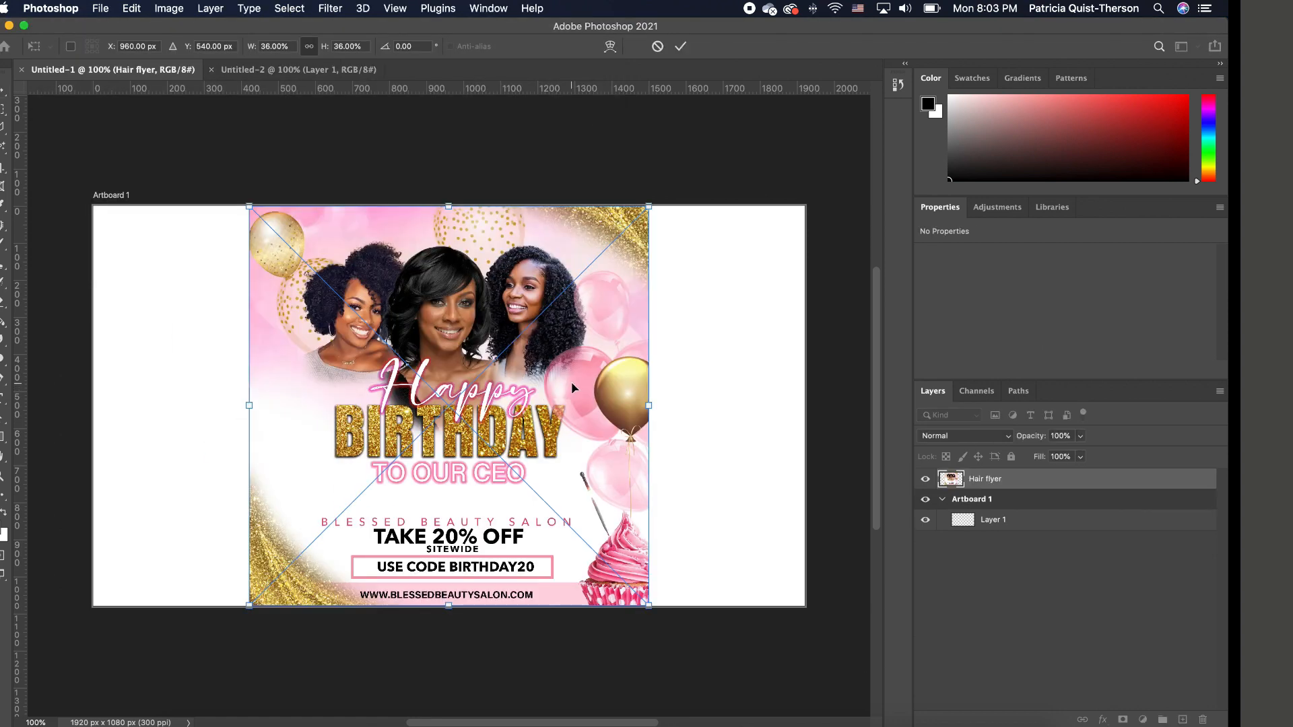
pyautogui.press('Return')
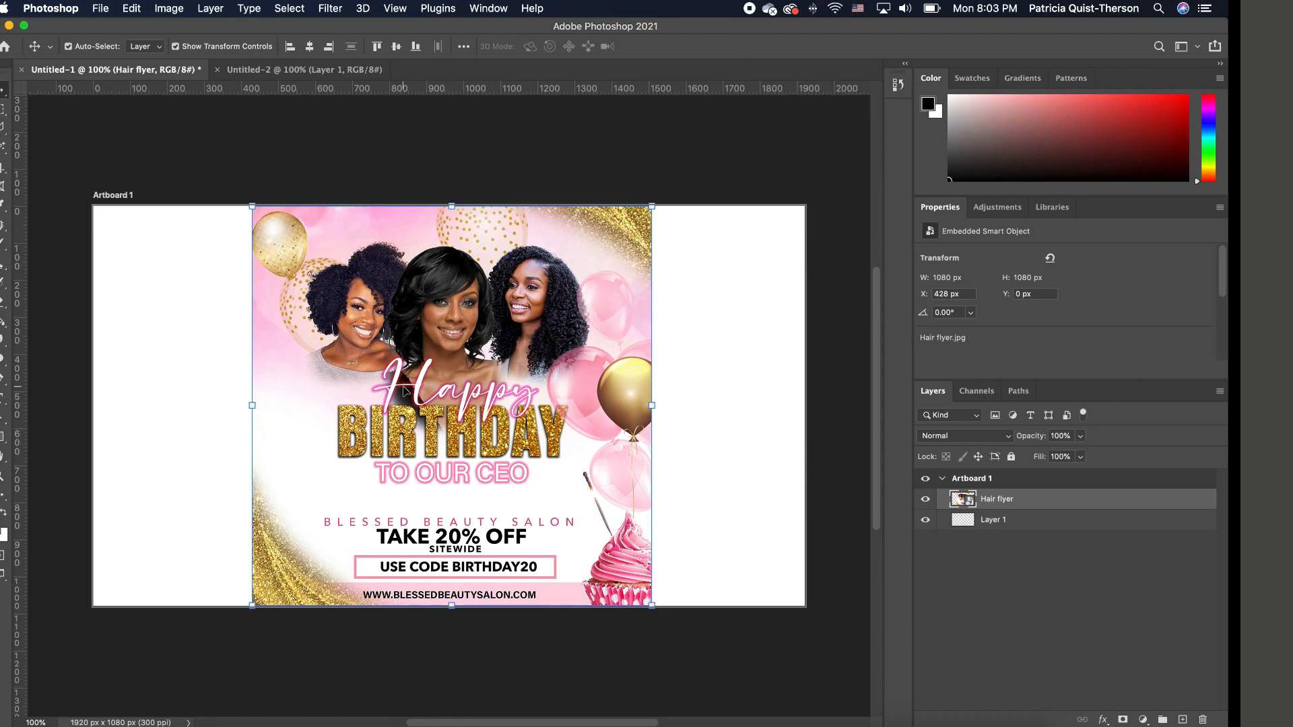
pyautogui.moveTo(404, 392); pyautogui.dragTo(408, 392)
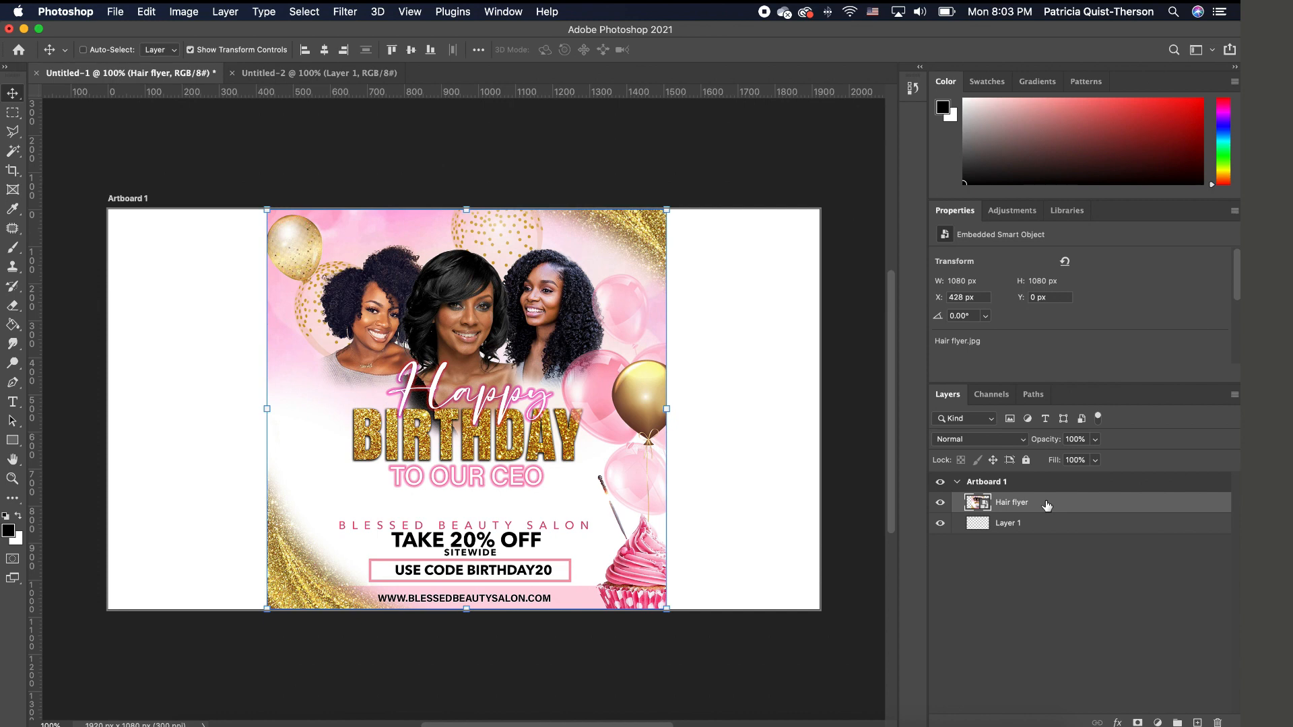
# Duplicate the Hair flyer layer and enlarge the original beneath it to about 2020 px square, covering the whole artboard
pyautogui.press('super+j')
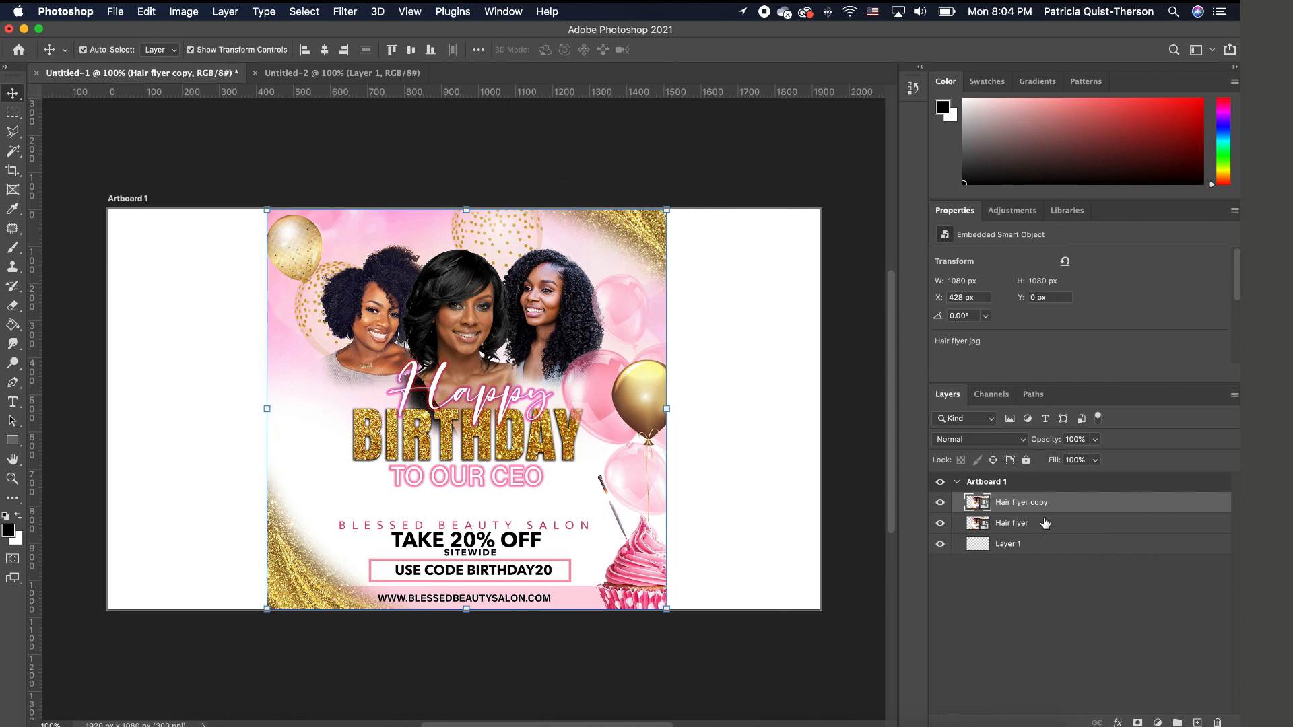
pyautogui.click(1046, 523)
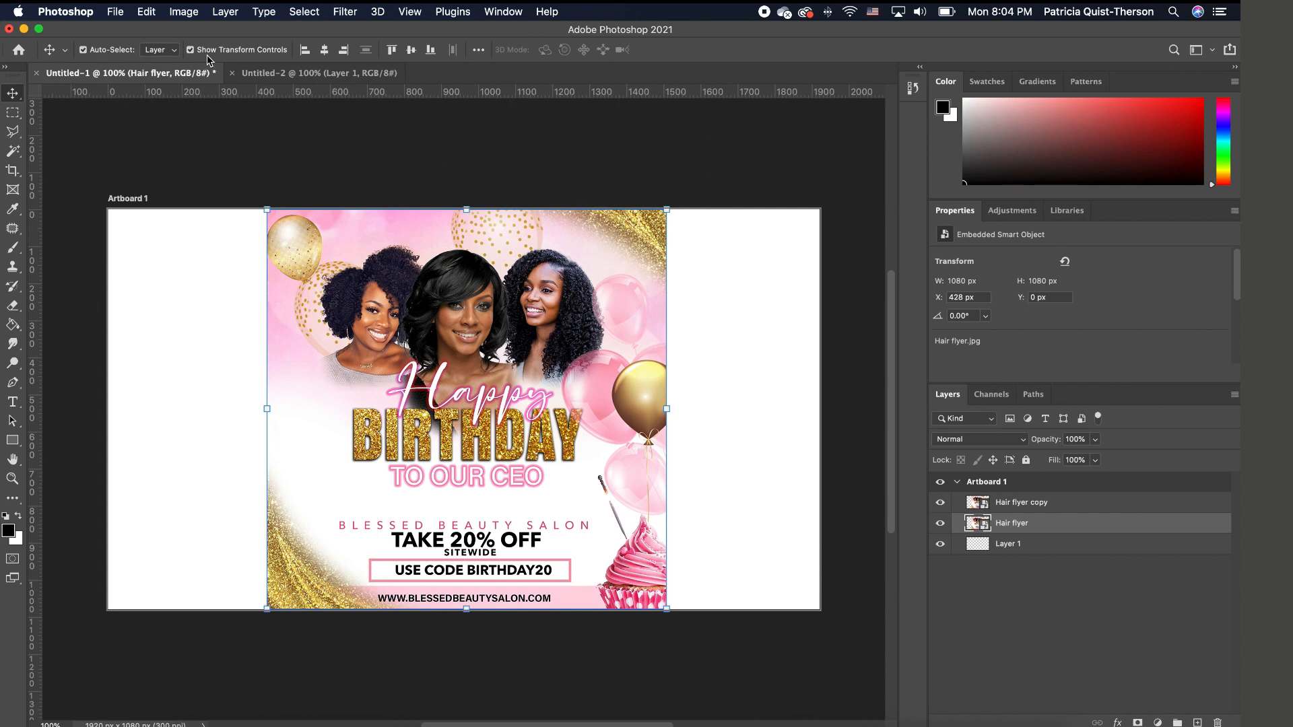
pyautogui.click(386, 434)
pyautogui.moveTo(667, 210); pyautogui.dragTo(899, 150)
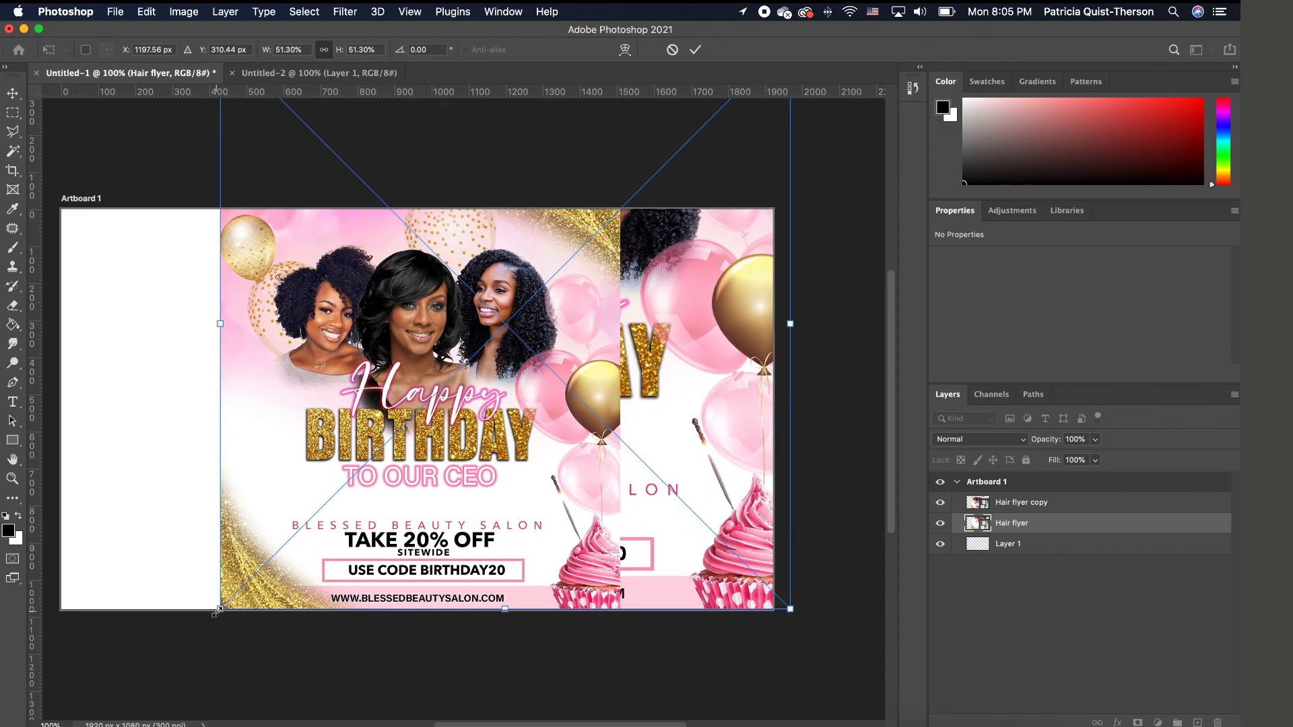
pyautogui.moveTo(221, 609); pyautogui.dragTo(31, 697)
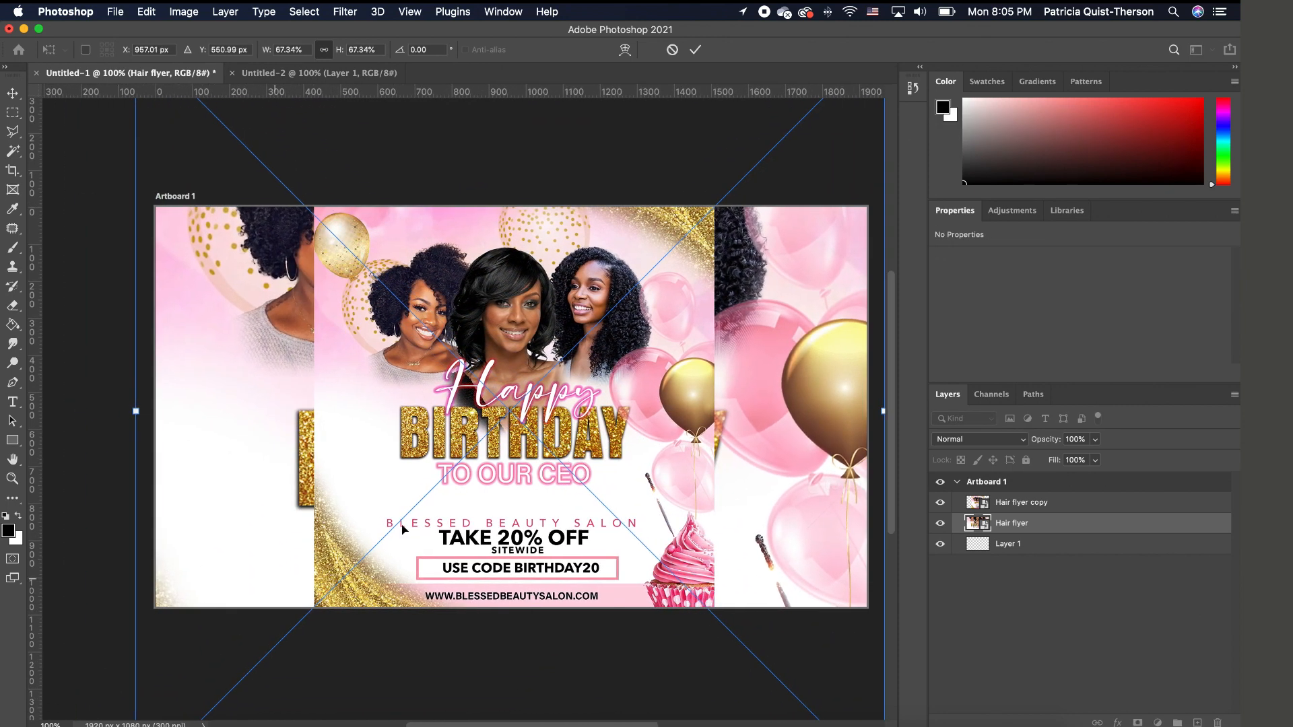
pyautogui.press('Return')
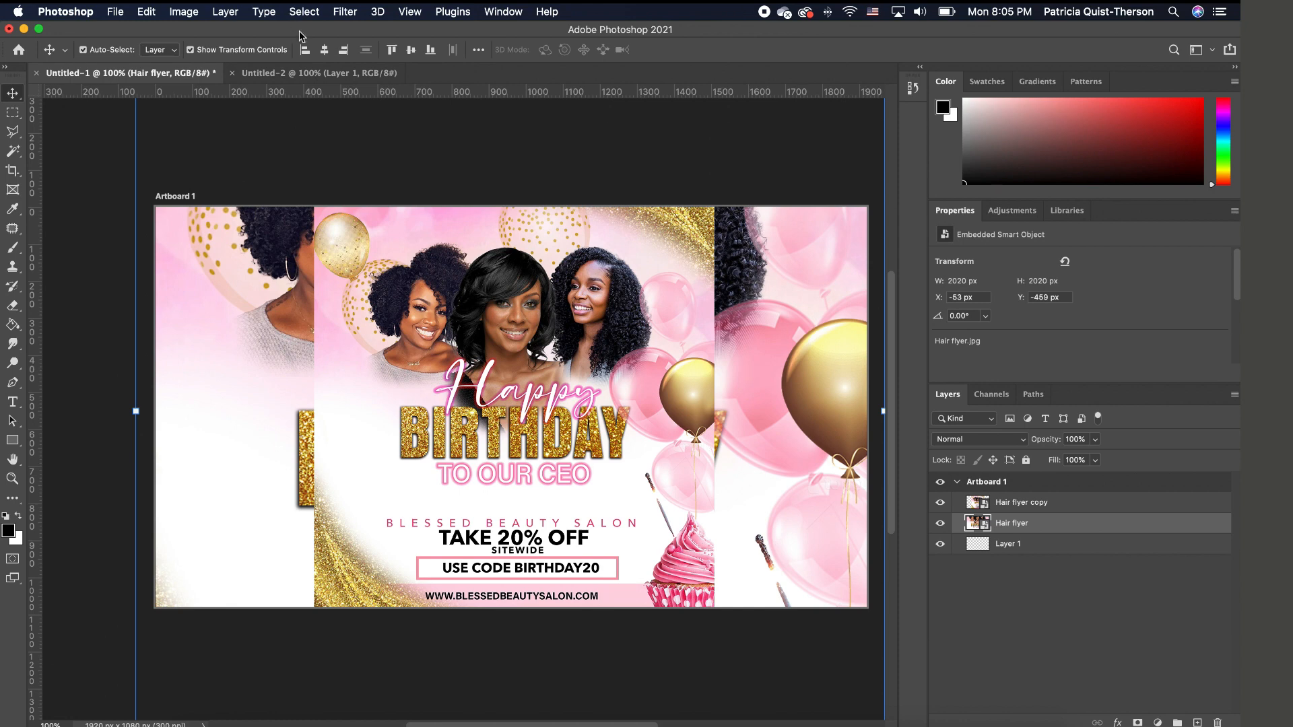
# Apply a Gaussian Blur with a 9.3 px radius to the enlarged Hair flyer layer and shift that background slightly
pyautogui.click(345, 12)
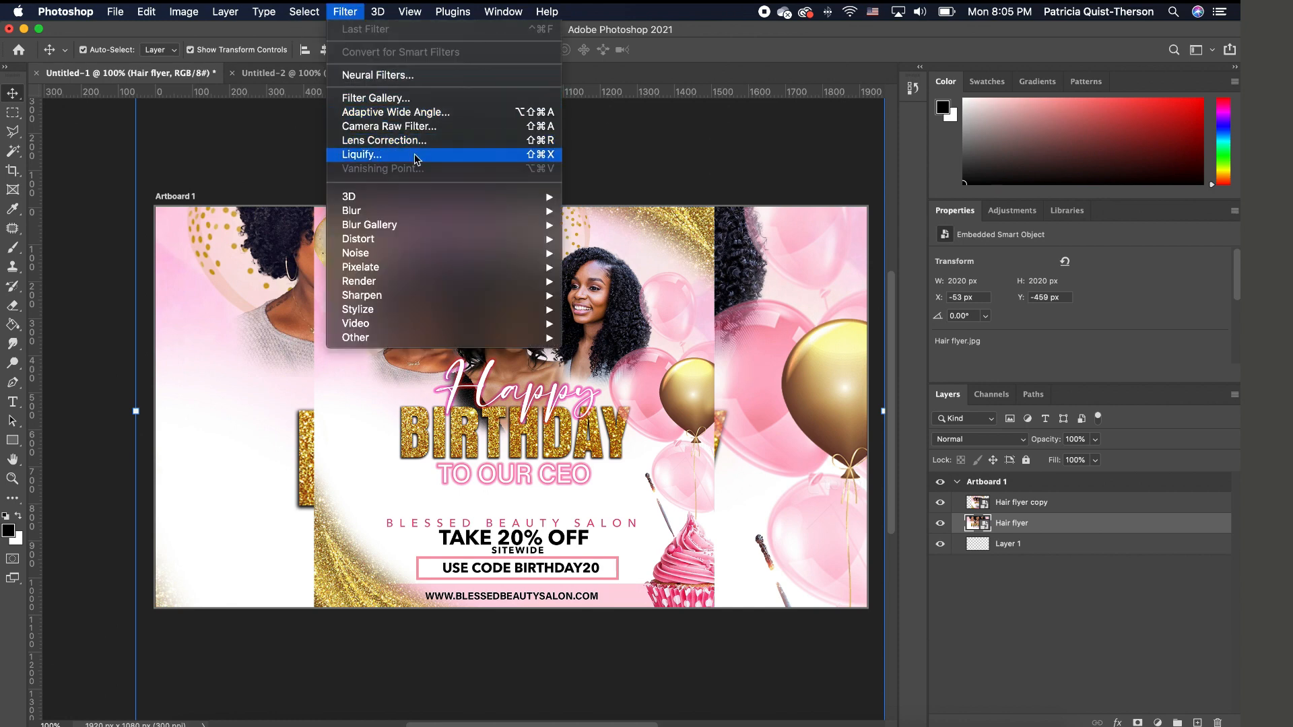
pyautogui.moveTo(404, 211)
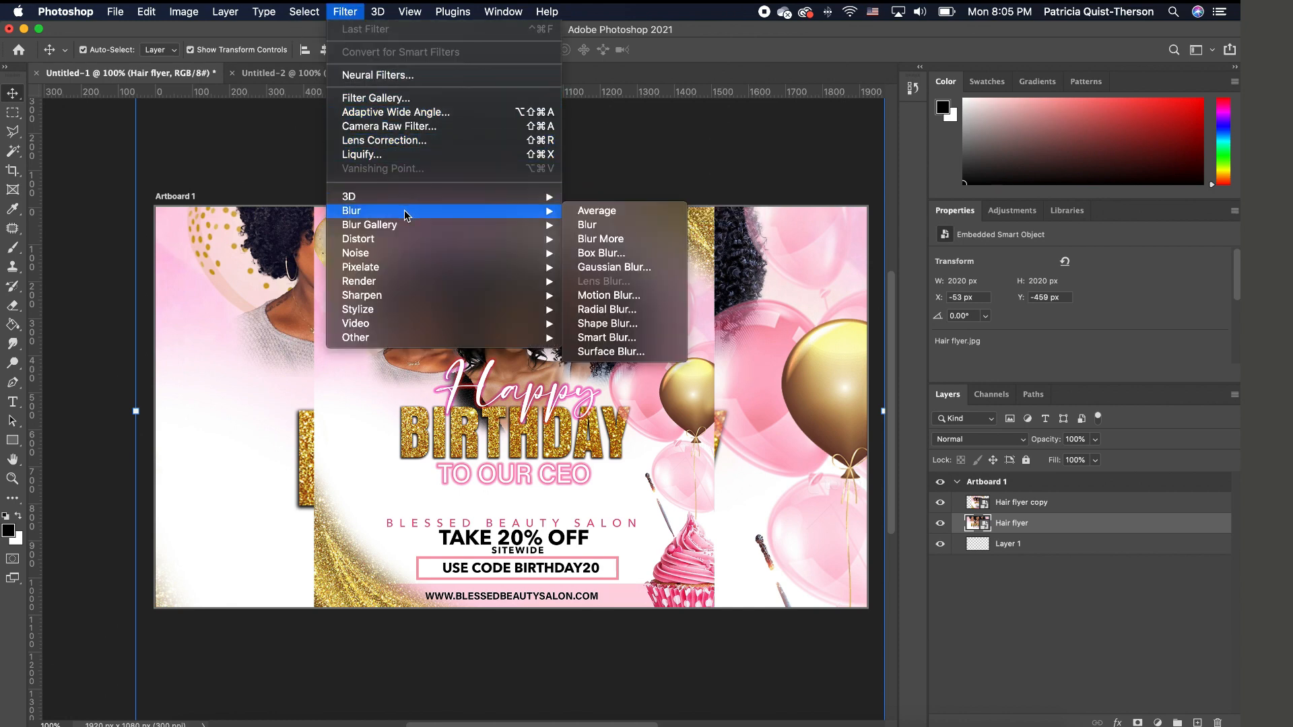
pyautogui.click(638, 268)
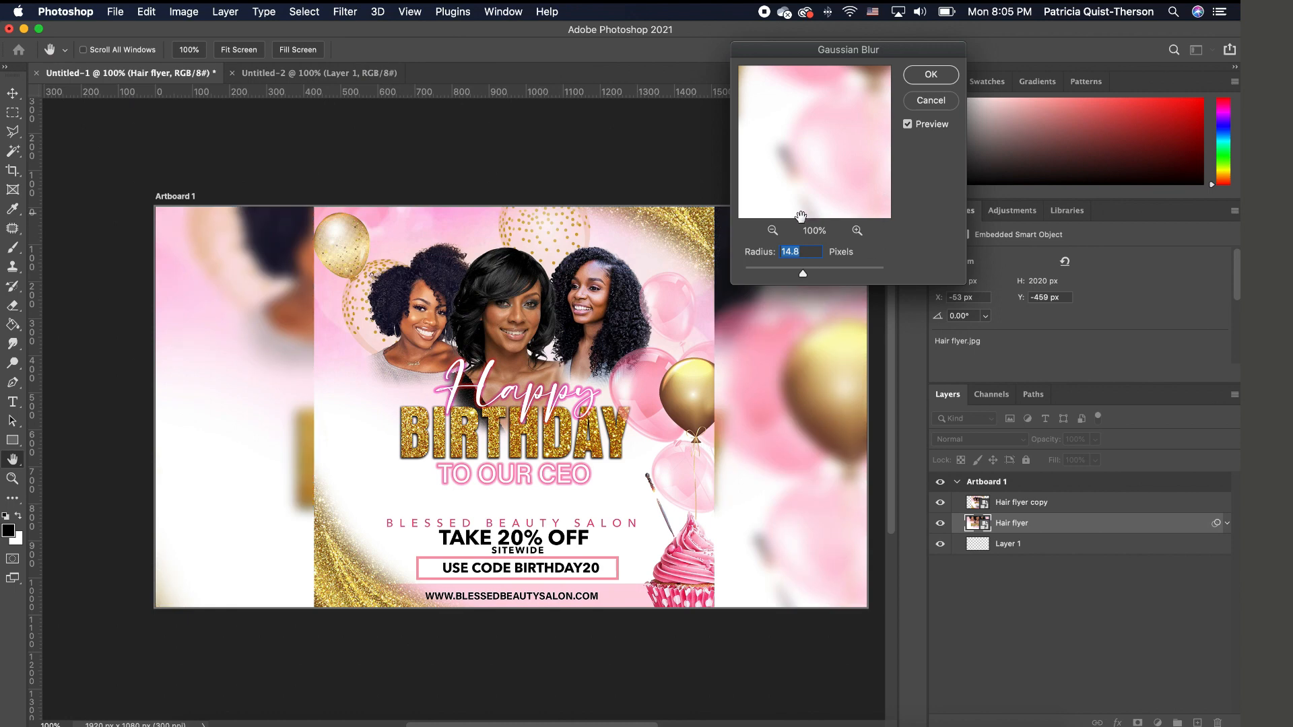
pyautogui.moveTo(803, 273); pyautogui.dragTo(774, 274)
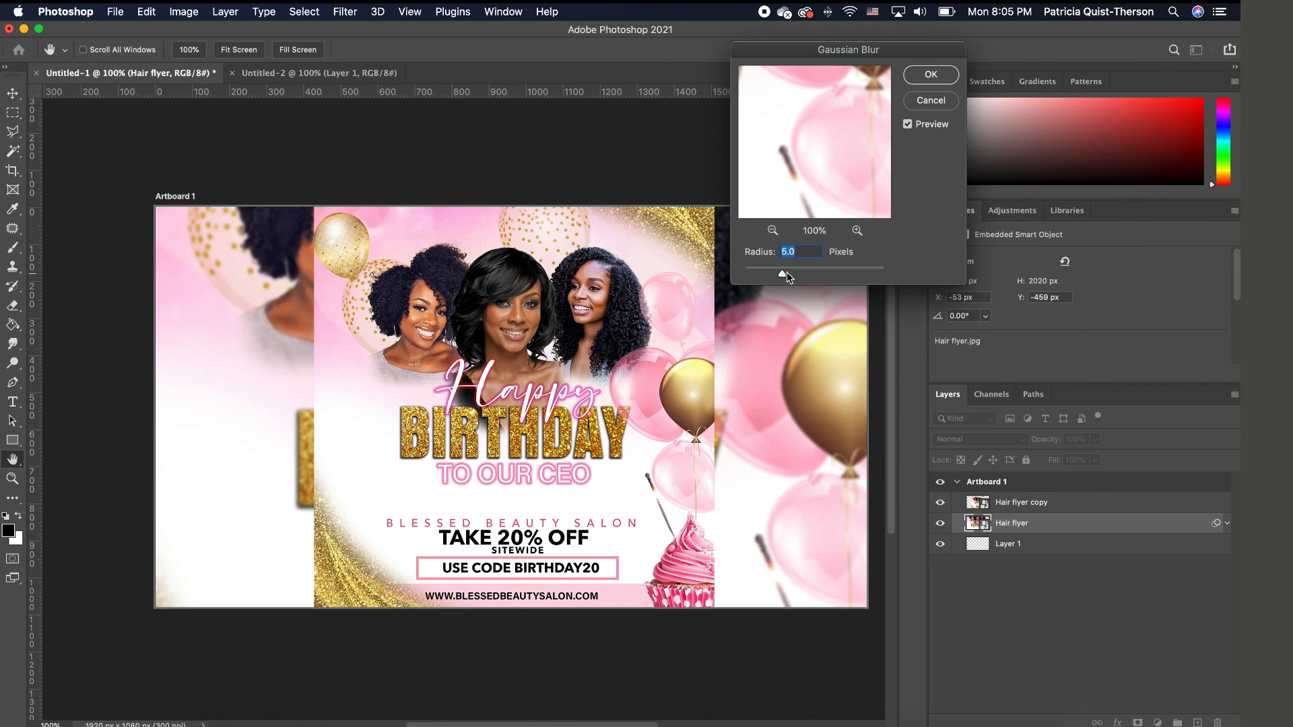
pyautogui.moveTo(787, 272); pyautogui.dragTo(798, 268)
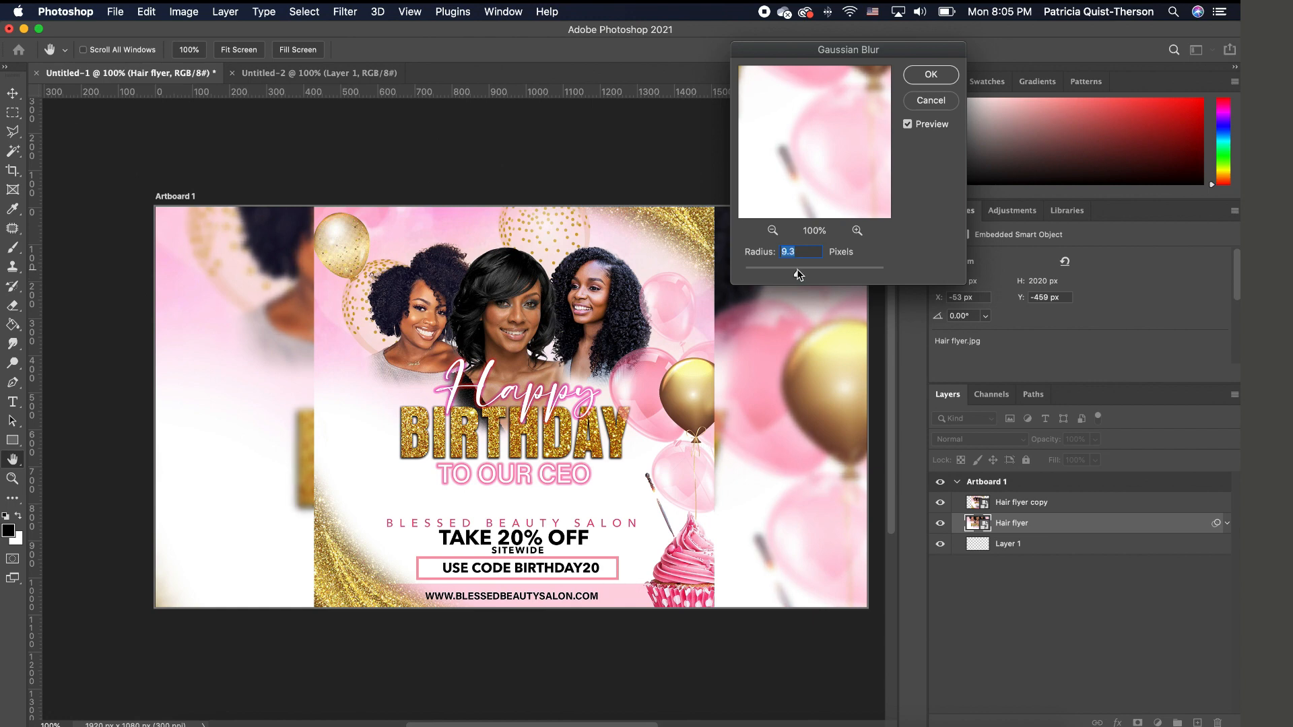
pyautogui.click(932, 77)
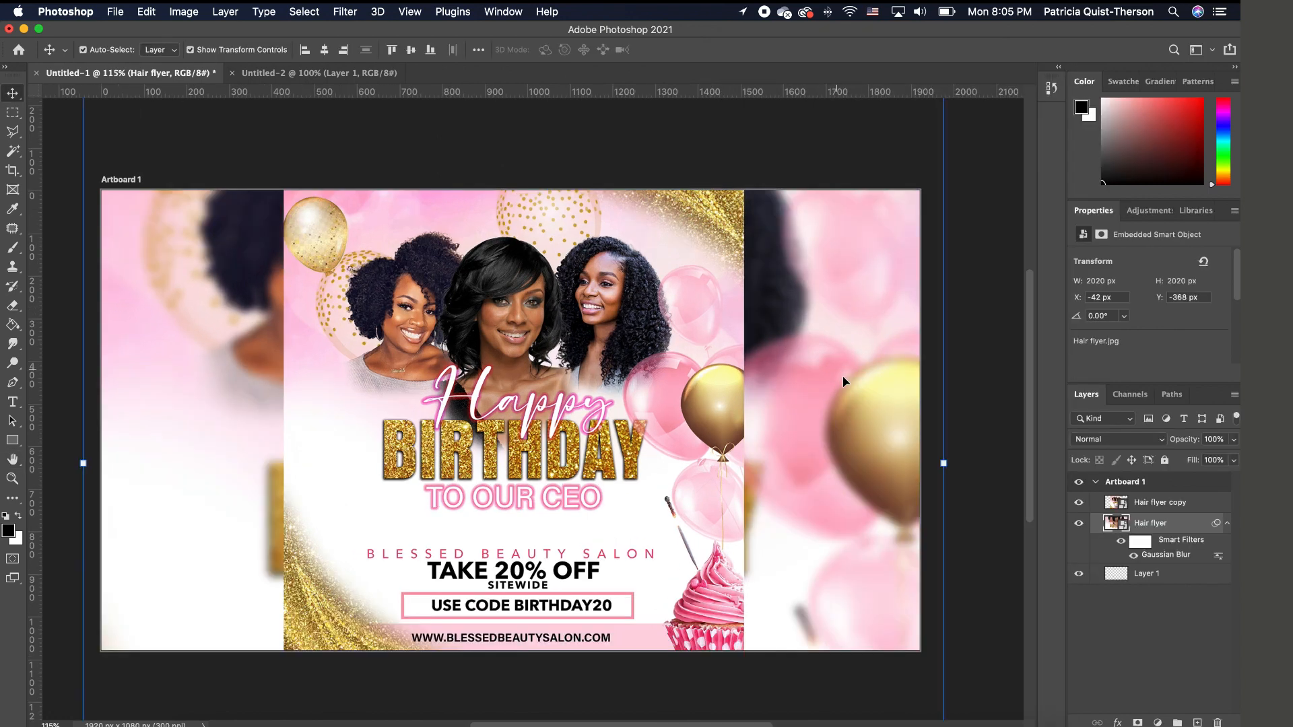
pyautogui.moveTo(847, 388); pyautogui.dragTo(844, 390)
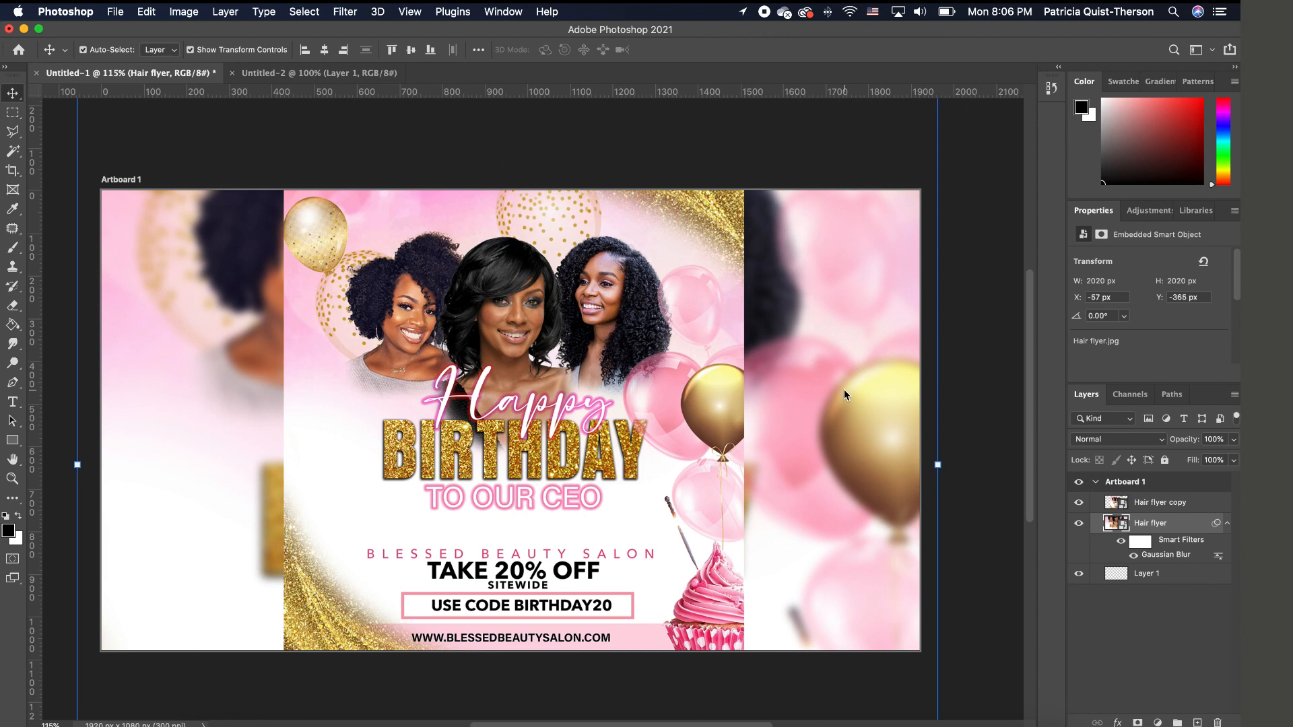
pyautogui.click(984, 330)
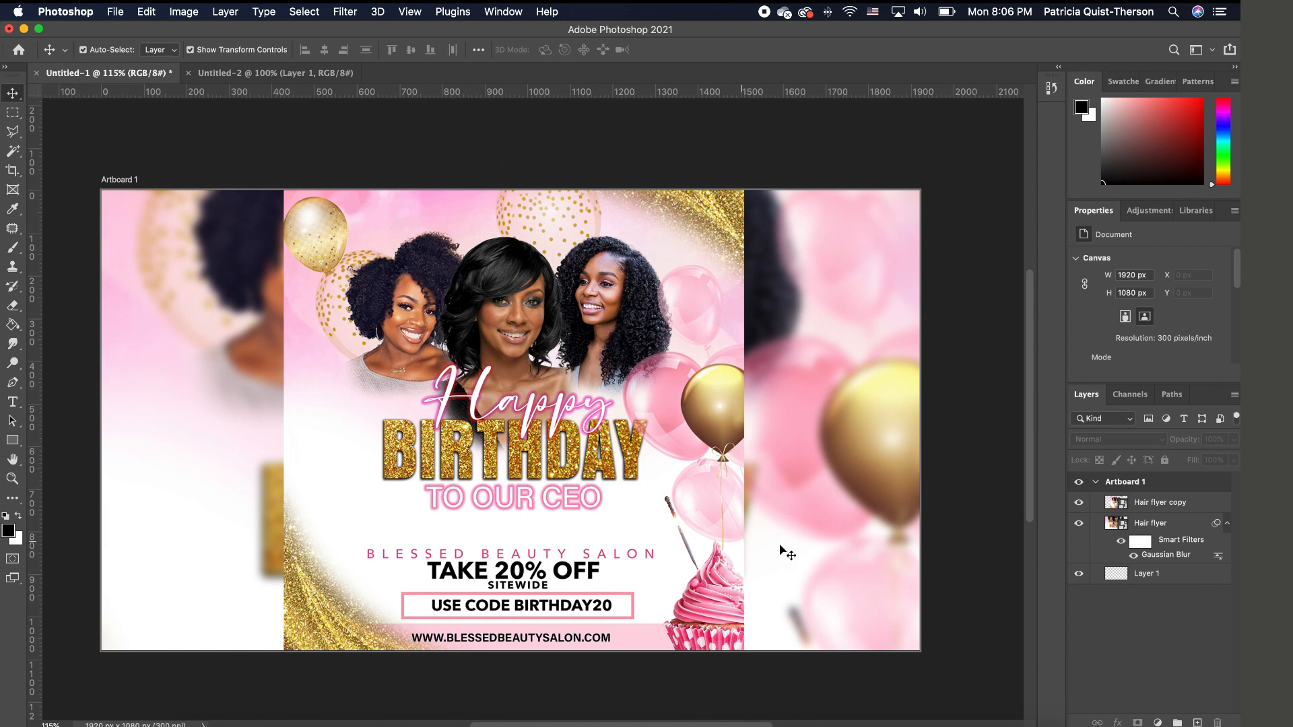
# Add a Drop Shadow layer style with a size of 54 px to the Hair flyer copy layer
pyautogui.doubleClick(1210, 503)
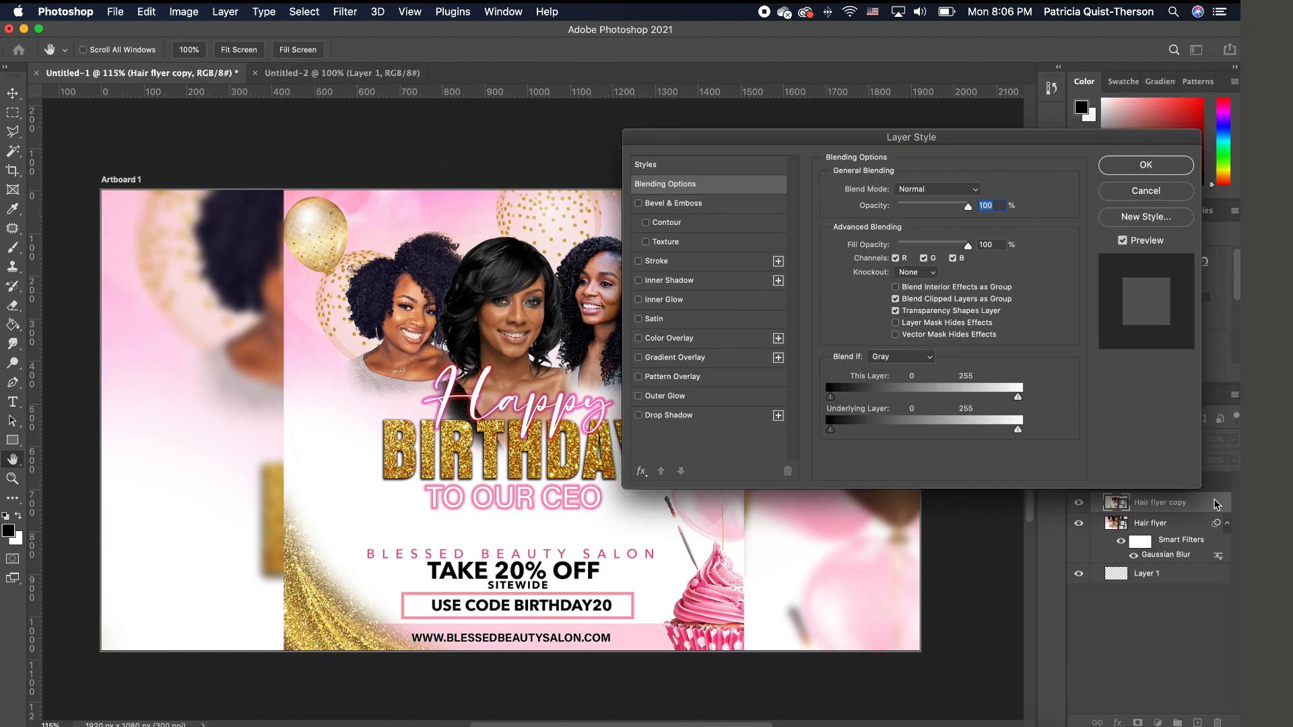
pyautogui.click(638, 415)
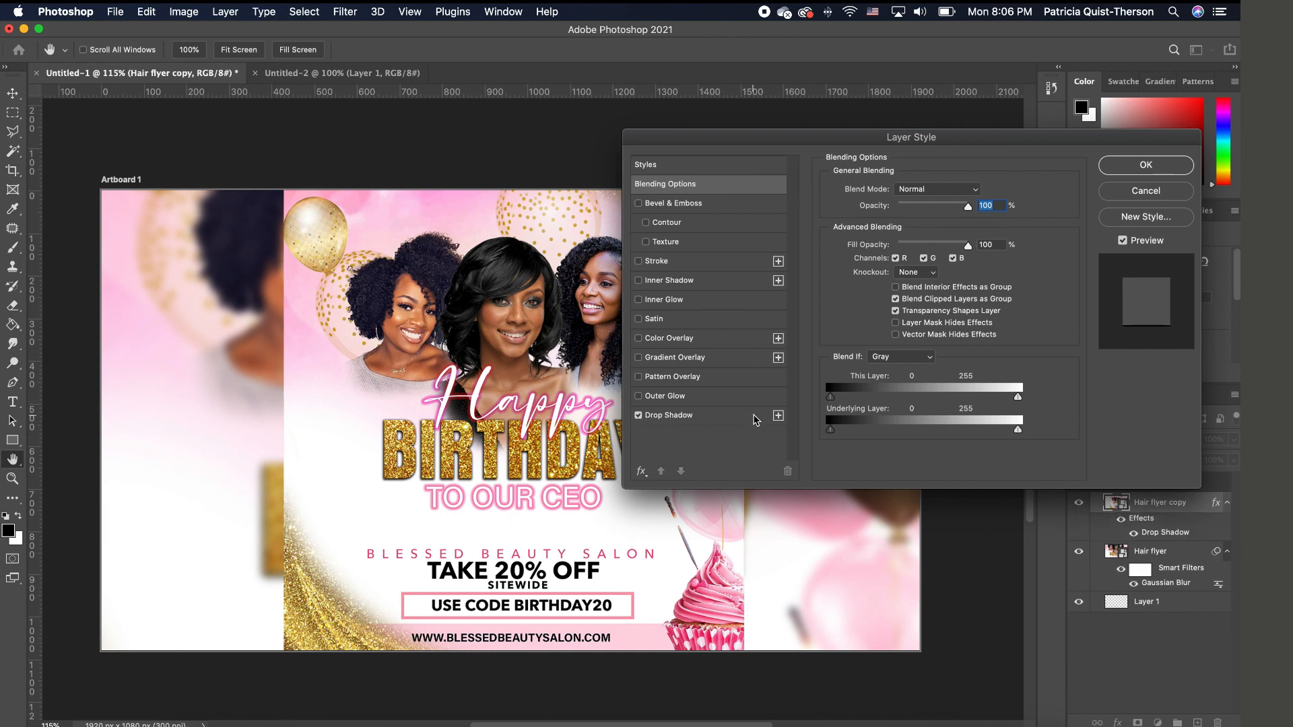
pyautogui.click(674, 416)
pyautogui.moveTo(847, 140); pyautogui.dragTo(974, 115)
pyautogui.moveTo(1006, 262); pyautogui.dragTo(1013, 230)
pyautogui.moveTo(891, 115); pyautogui.dragTo(860, 110)
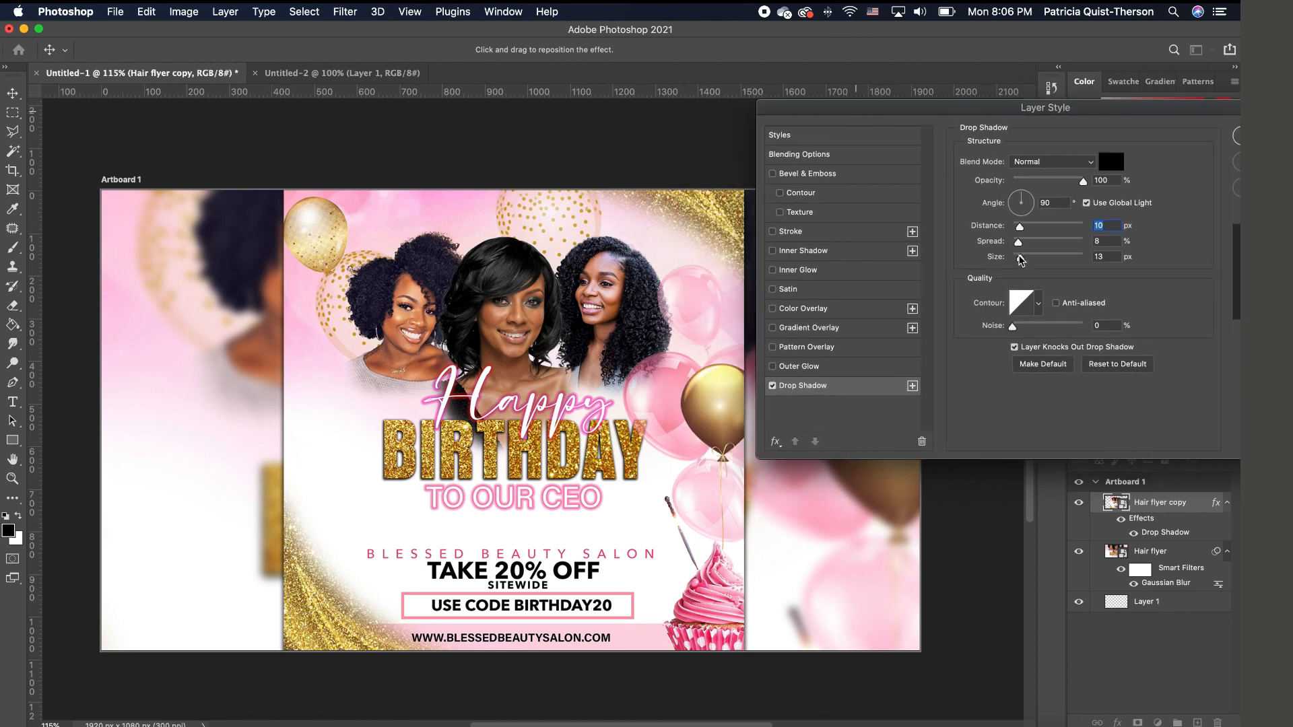
pyautogui.moveTo(1021, 258); pyautogui.dragTo(1032, 261)
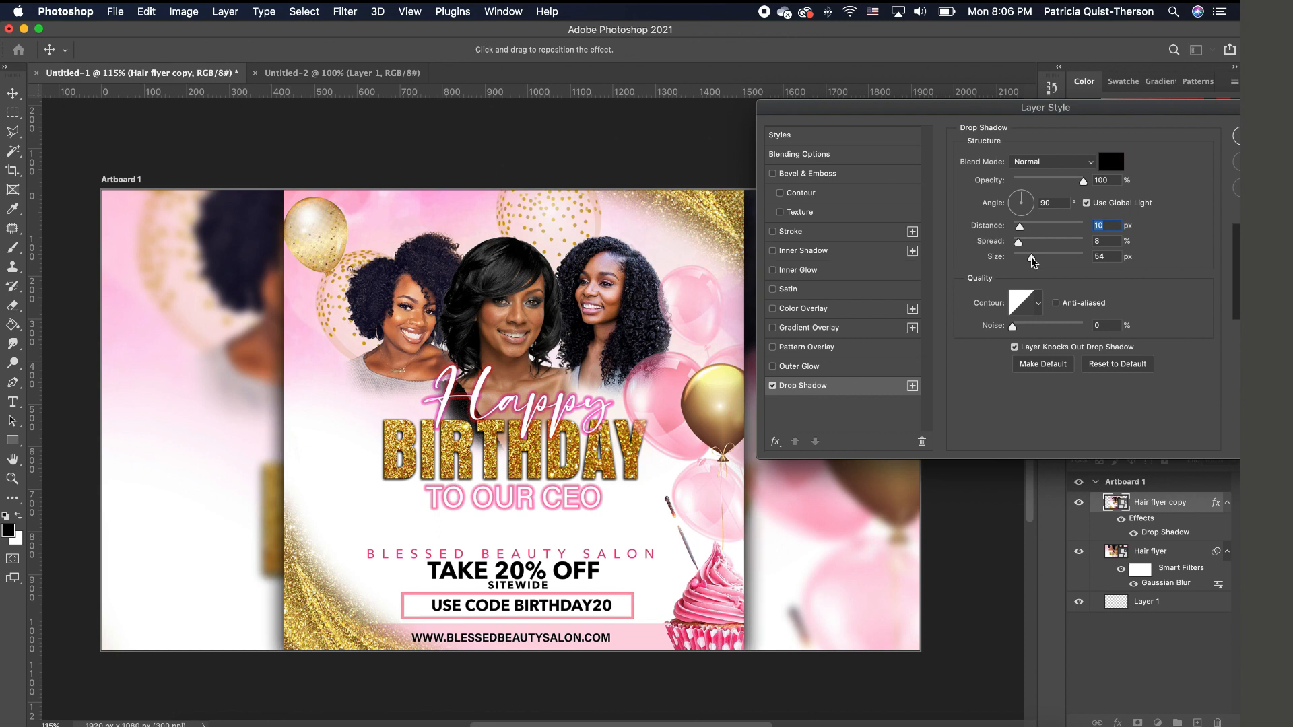
pyautogui.moveTo(980, 113); pyautogui.dragTo(739, 162)
pyautogui.click(1044, 194)
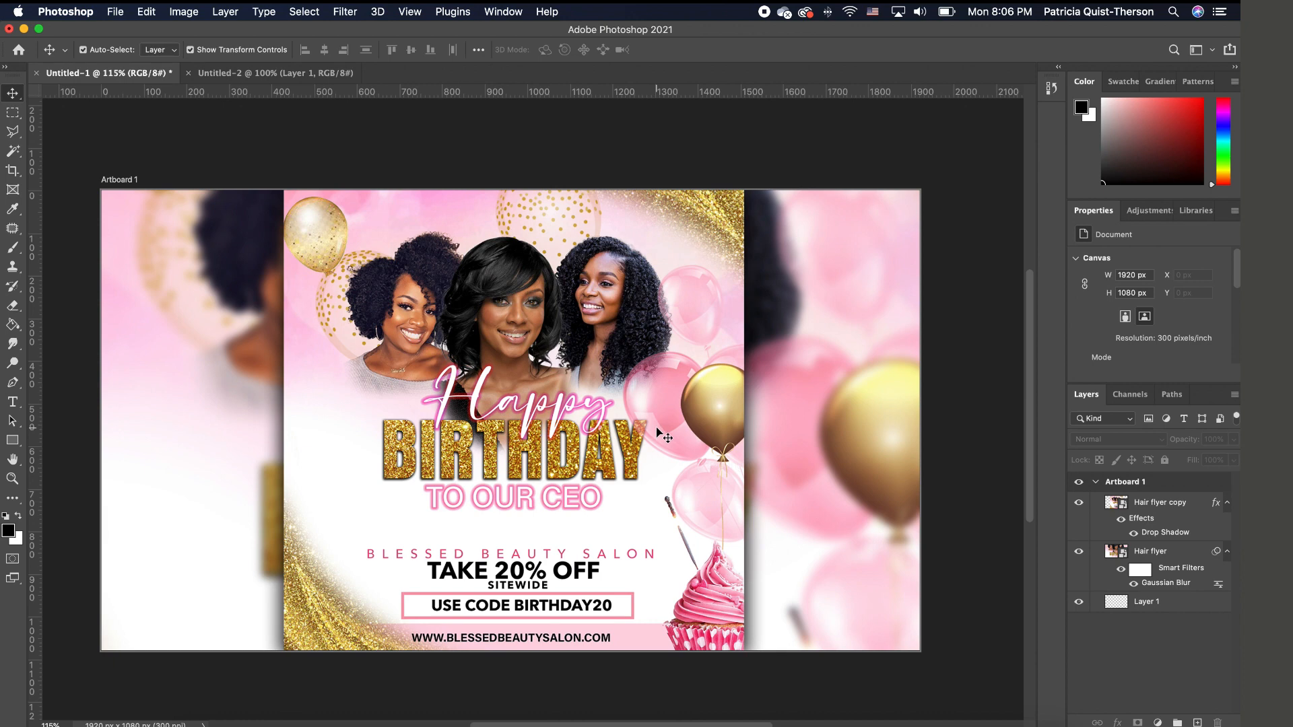
# Undo the drop shadow layer style and redo it to compare the flyer with and without the shadow
pyautogui.press('super+z')
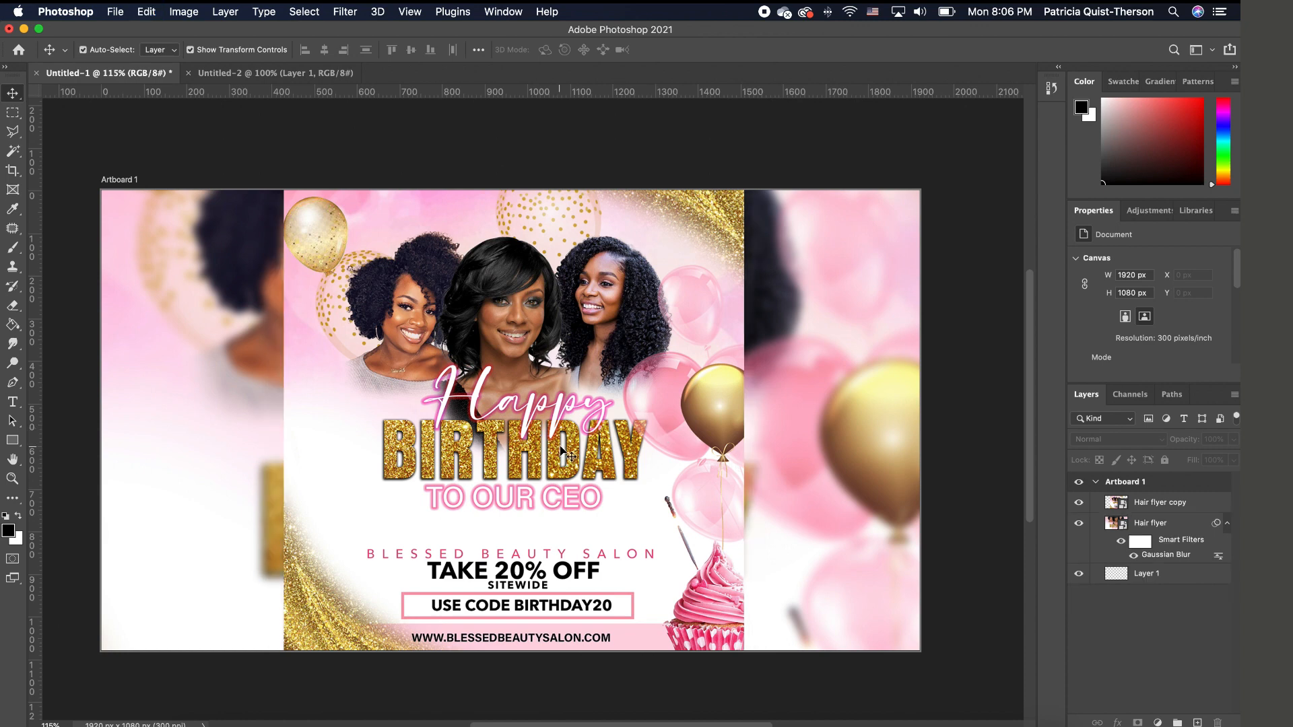
pyautogui.click(146, 11)
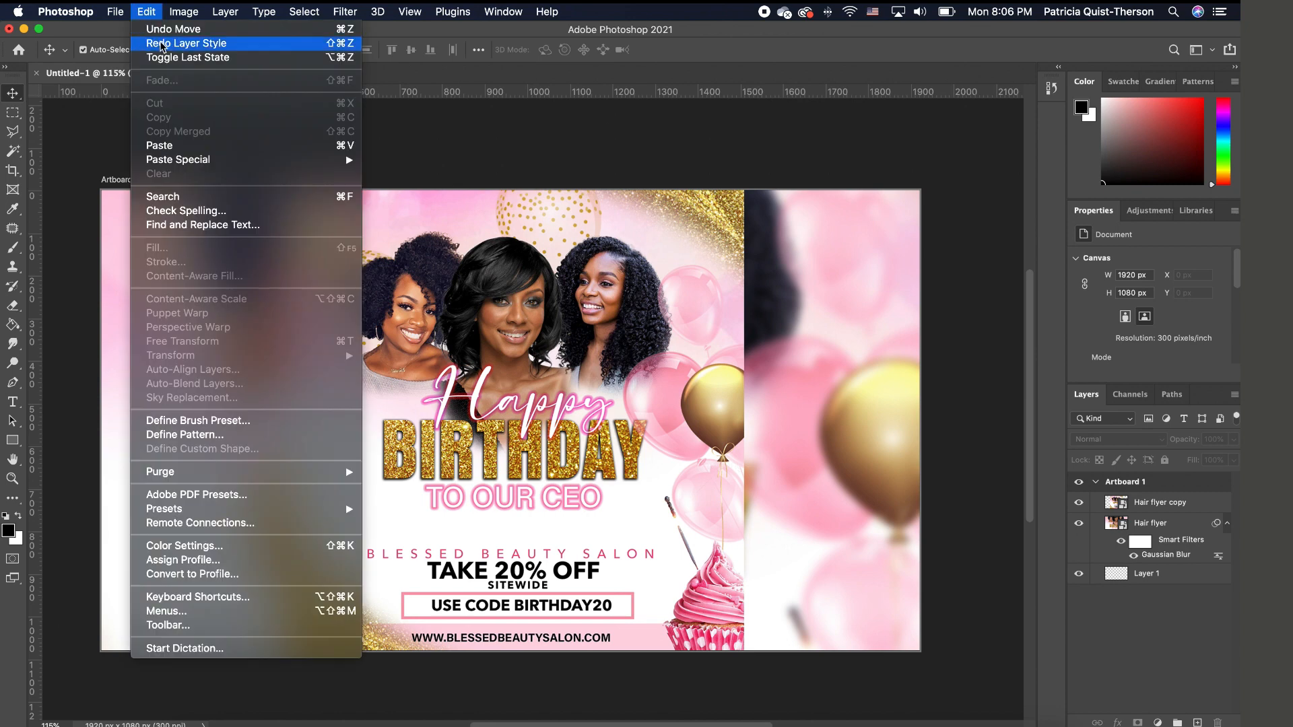
pyautogui.click(192, 44)
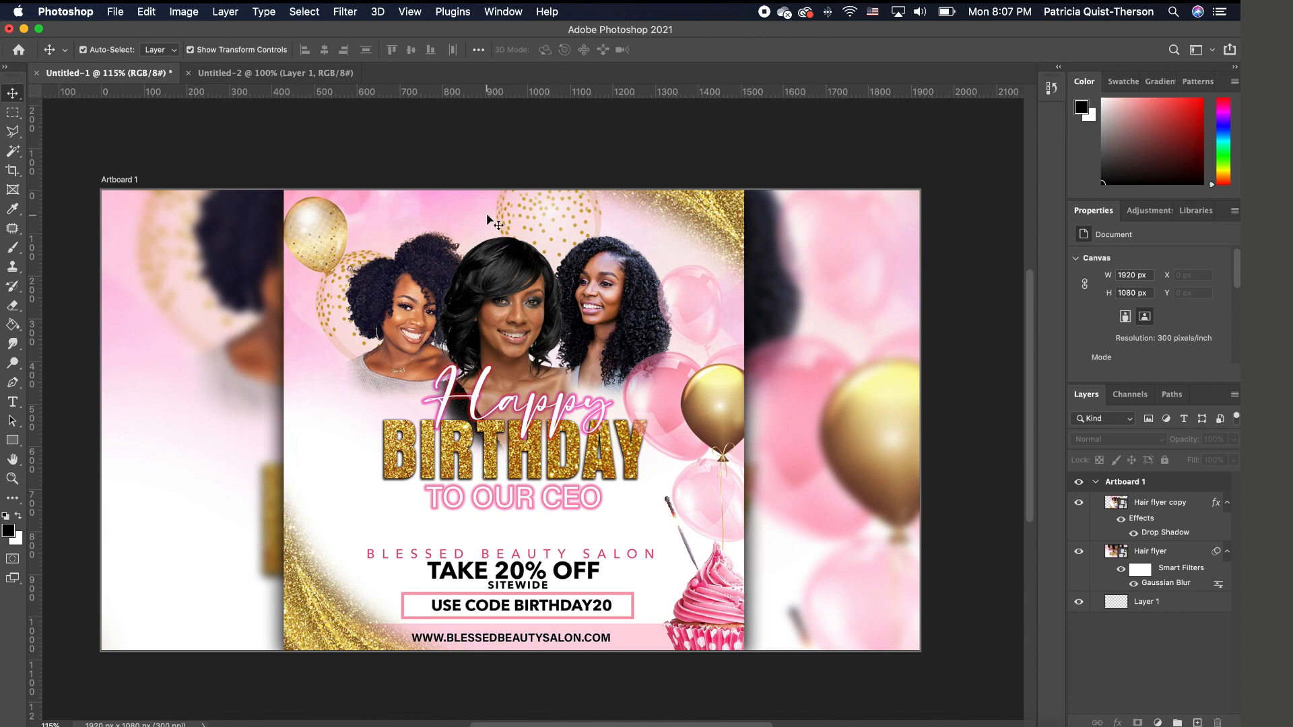
# Place Birthday Flyer Template.jpg in the centre of the Untitled-2 artboard and duplicate its layer
pyautogui.click(308, 74)
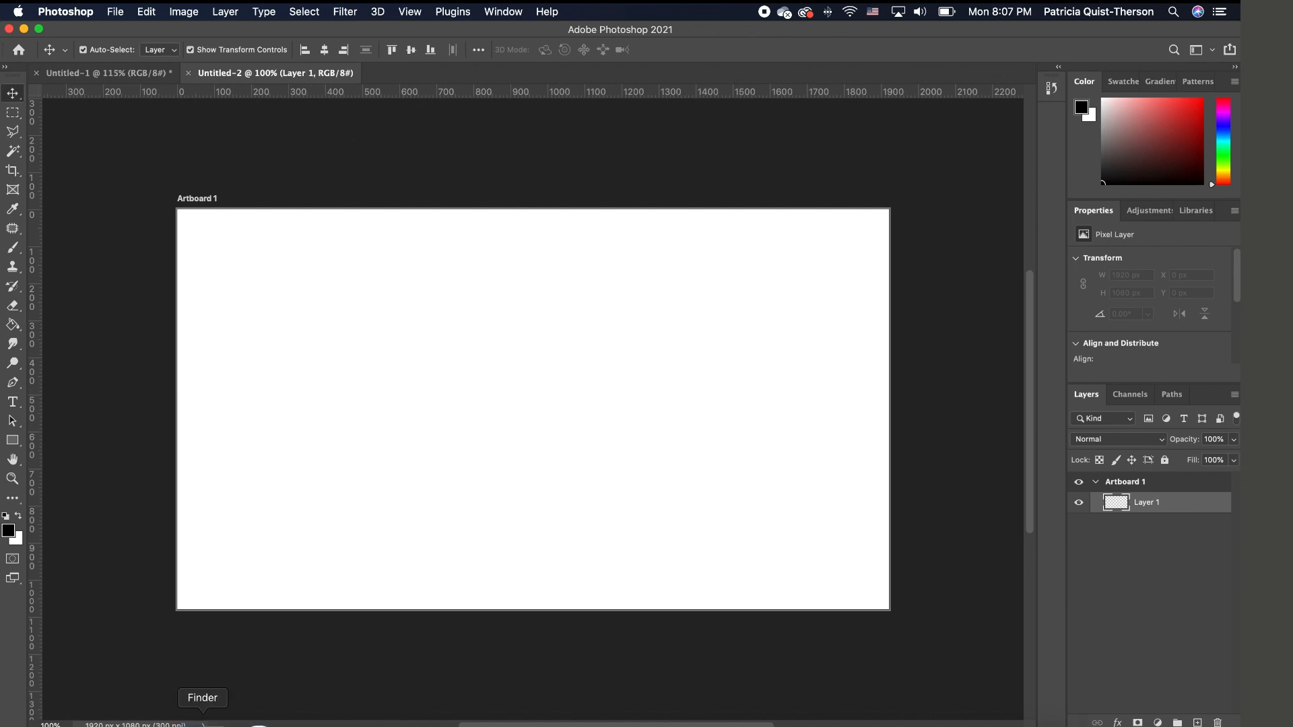
pyautogui.click(202, 719)
pyautogui.moveTo(312, 143); pyautogui.dragTo(588, 379)
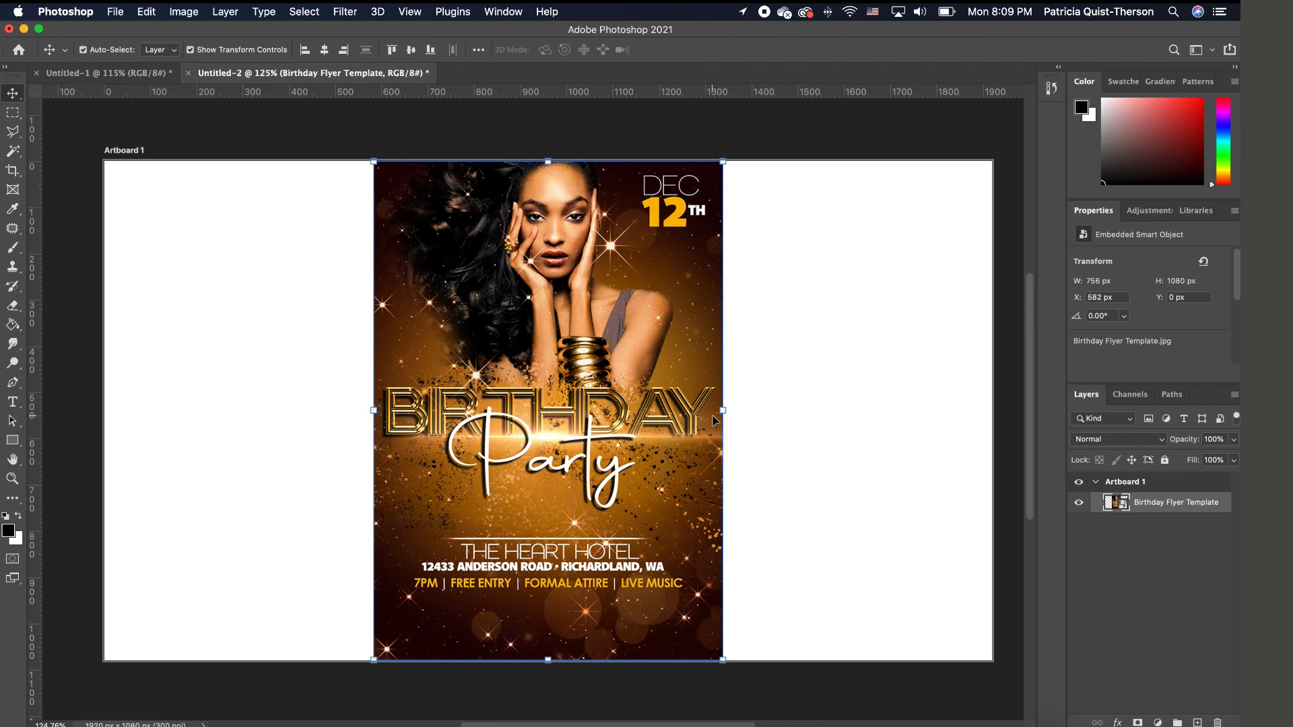
pyautogui.press('super+j')
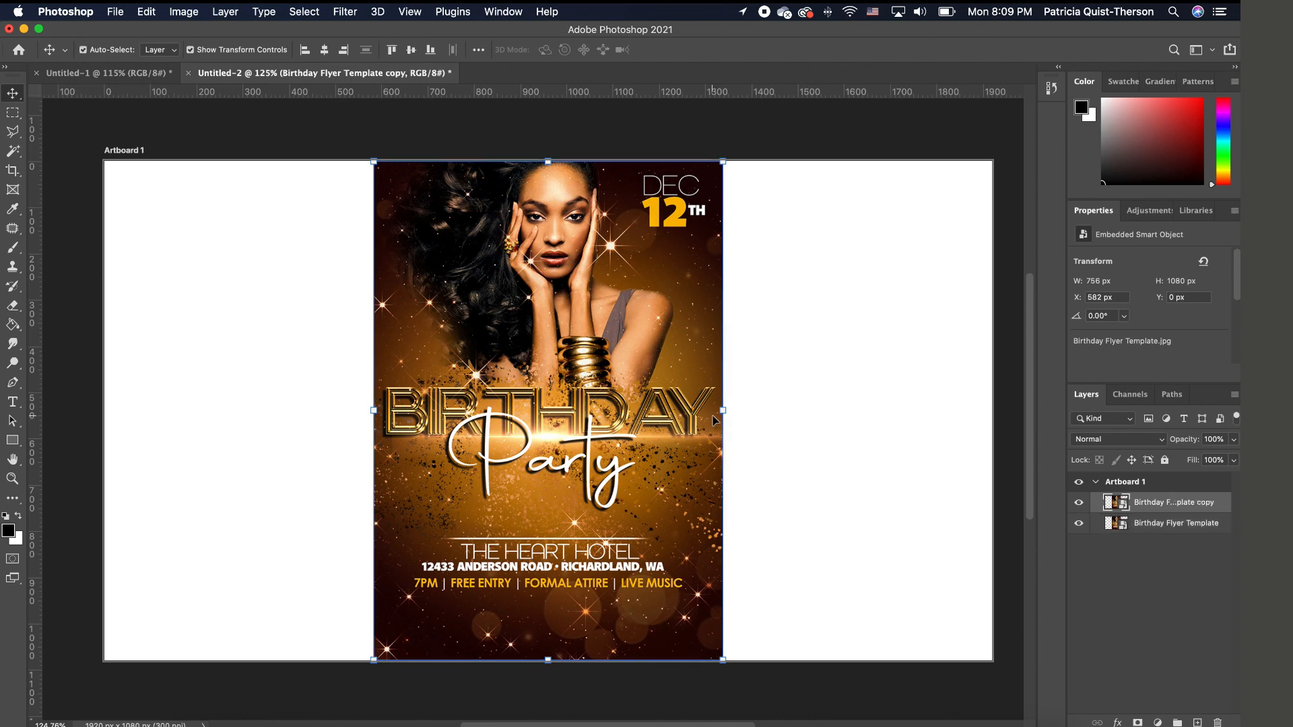
# Nudge the original Birthday Flyer Template layer beneath the copy to the right, to an X position of 620 px
pyautogui.click(1160, 525)
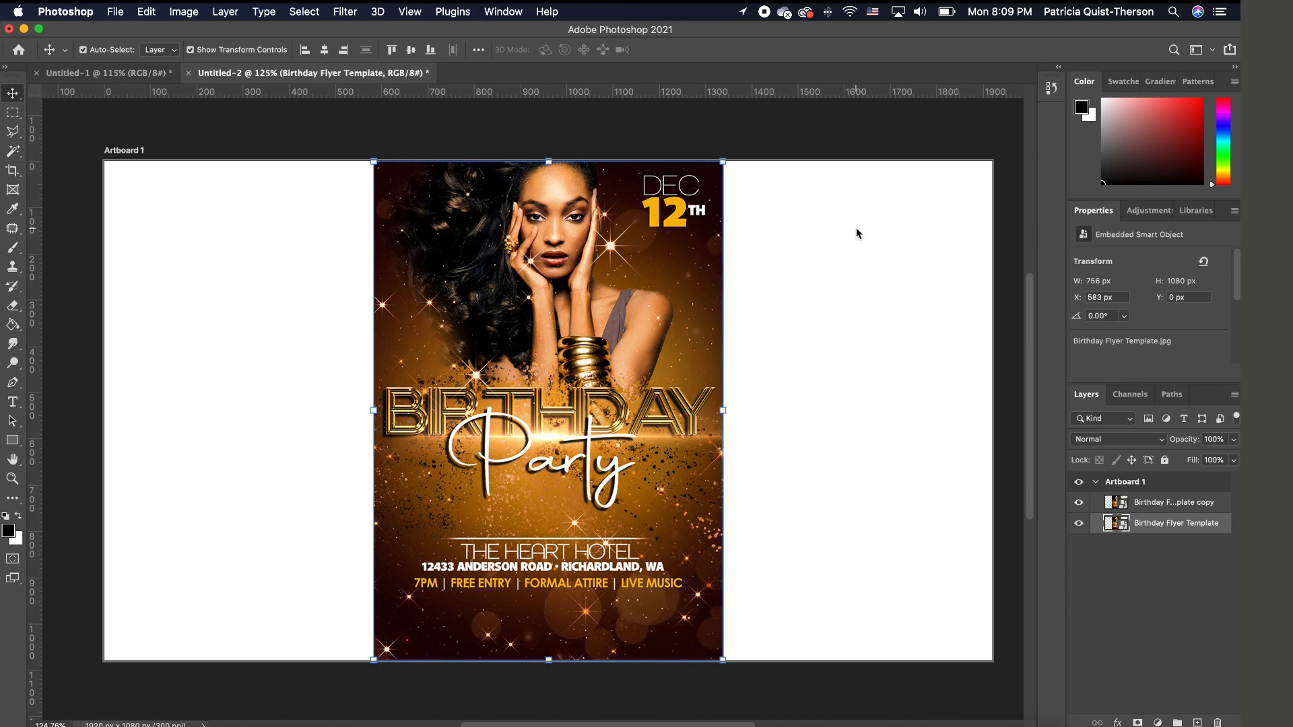
pyautogui.press('Right')
pyautogui.press('Right')
pyautogui.press('Right')
pyautogui.press('Right')
pyautogui.press('Right')
pyautogui.press('Right')
pyautogui.press('Right')
pyautogui.press('Right')
pyautogui.press('Right')
pyautogui.press('Right')
pyautogui.press('Right')
pyautogui.press('Right')
pyautogui.press('Right')
pyautogui.press('Right')
pyautogui.press('Right')
pyautogui.press('Right')
pyautogui.press('Right')
pyautogui.press('Right')
pyautogui.press('Right')
pyautogui.press('Right')
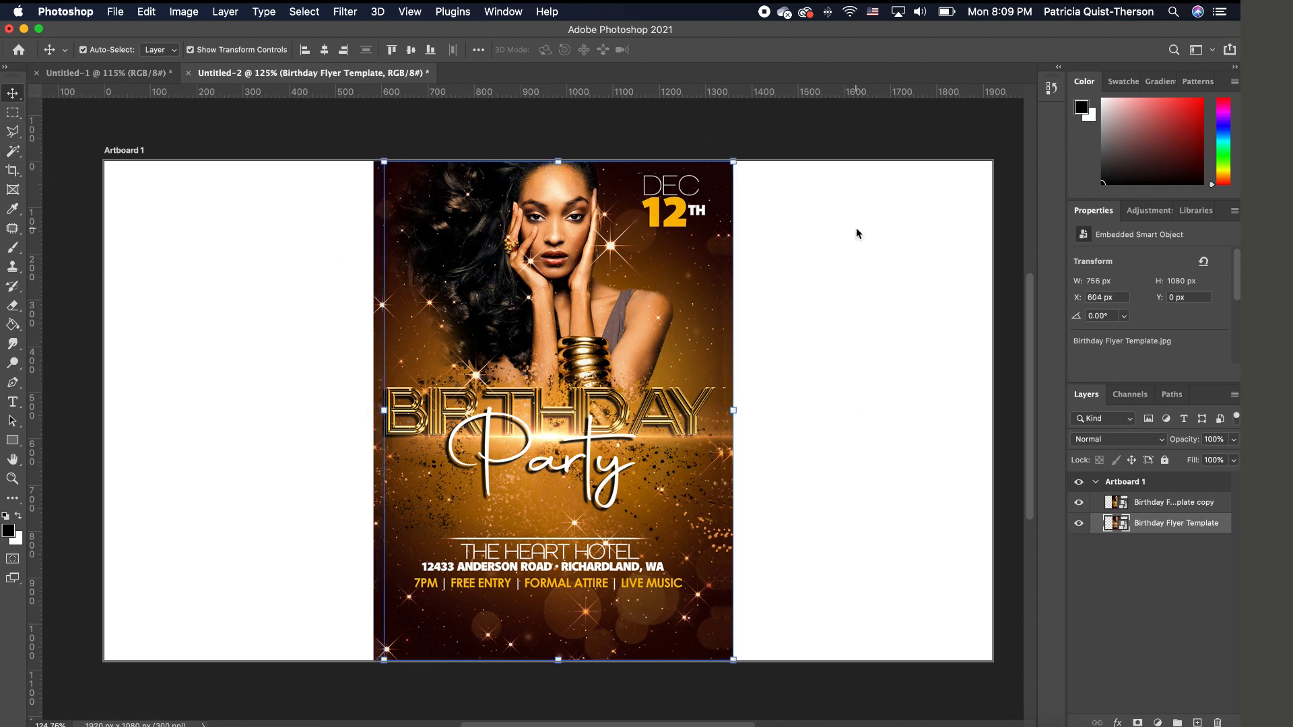
pyautogui.press('Right')
pyautogui.press('Right')
pyautogui.press('Right')
pyautogui.press('Right')
pyautogui.press('Right')
pyautogui.press('Right')
pyautogui.press('Right')
pyautogui.press('Right')
pyautogui.press('Right')
pyautogui.press('Right')
pyautogui.press('Right')
pyautogui.press('Right')
pyautogui.press('Right')
pyautogui.press('Right')
pyautogui.press('Right')
pyautogui.press('Right')
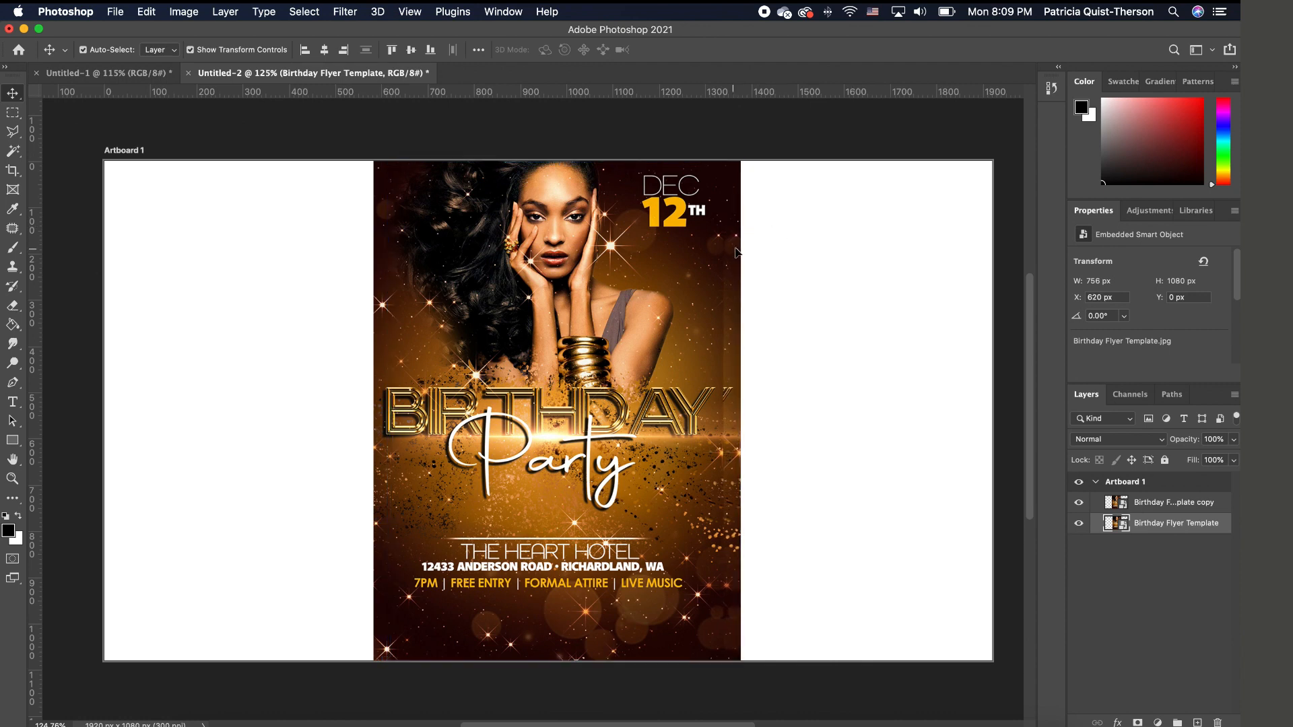
# Scale the original Birthday Flyer Template layer to about 665 x 951 px, partly behind the copy on its right, at X 1207 px, Y 33 px
pyautogui.moveTo(736, 252); pyautogui.dragTo(929, 254)
pyautogui.hotkey('ctrl', 't')
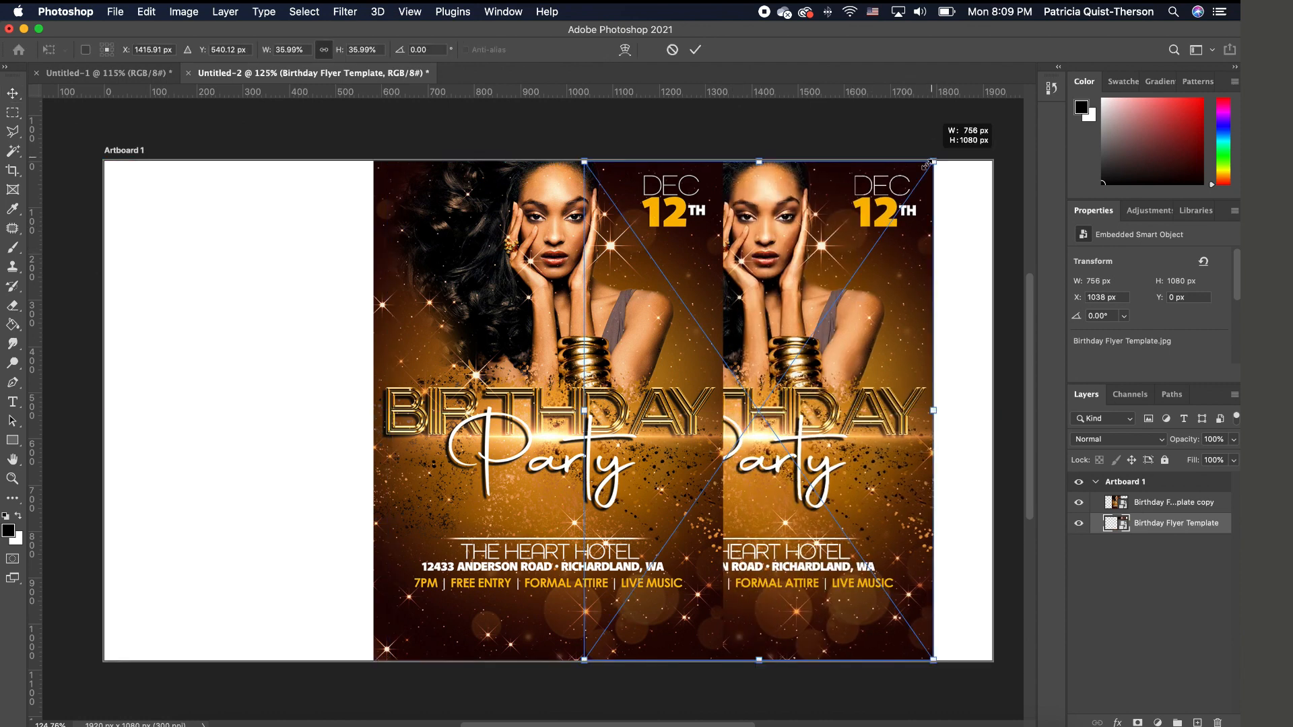
pyautogui.moveTo(928, 163); pyautogui.dragTo(854, 283)
pyautogui.moveTo(811, 403); pyautogui.dragTo(929, 351)
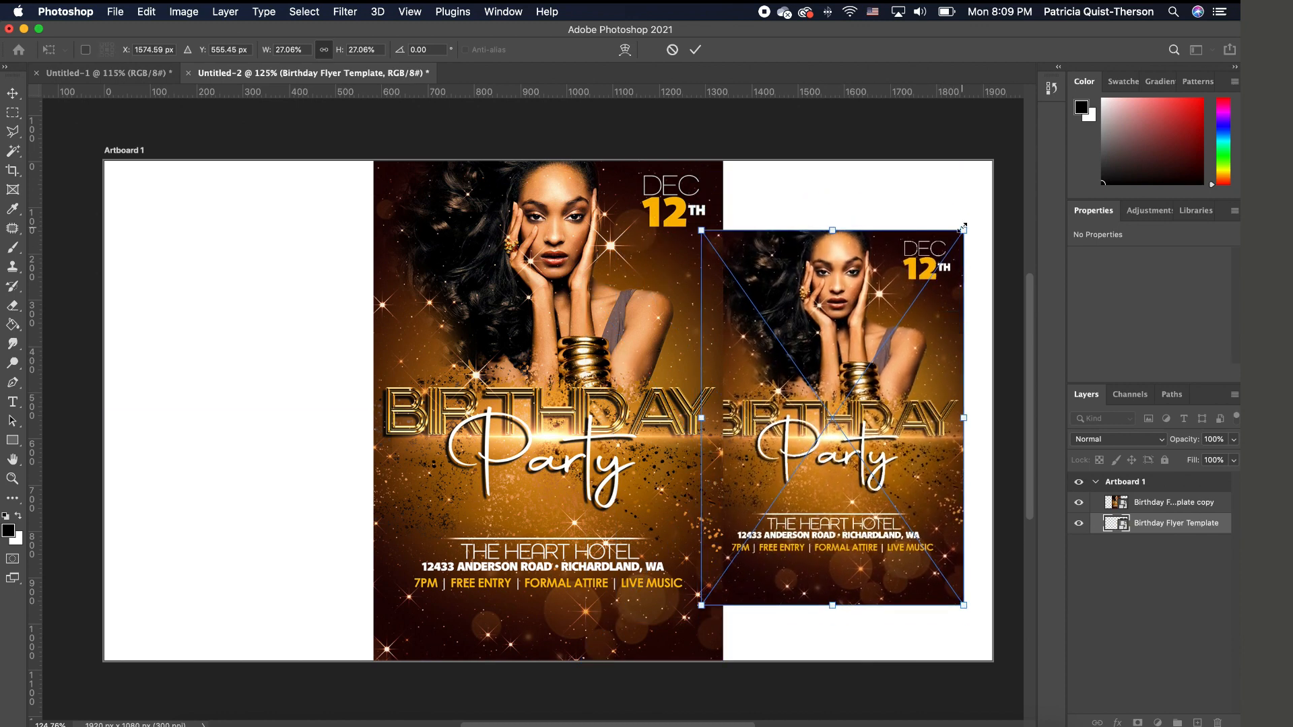
pyautogui.moveTo(963, 229); pyautogui.dragTo(990, 193)
pyautogui.moveTo(968, 361); pyautogui.dragTo(932, 355)
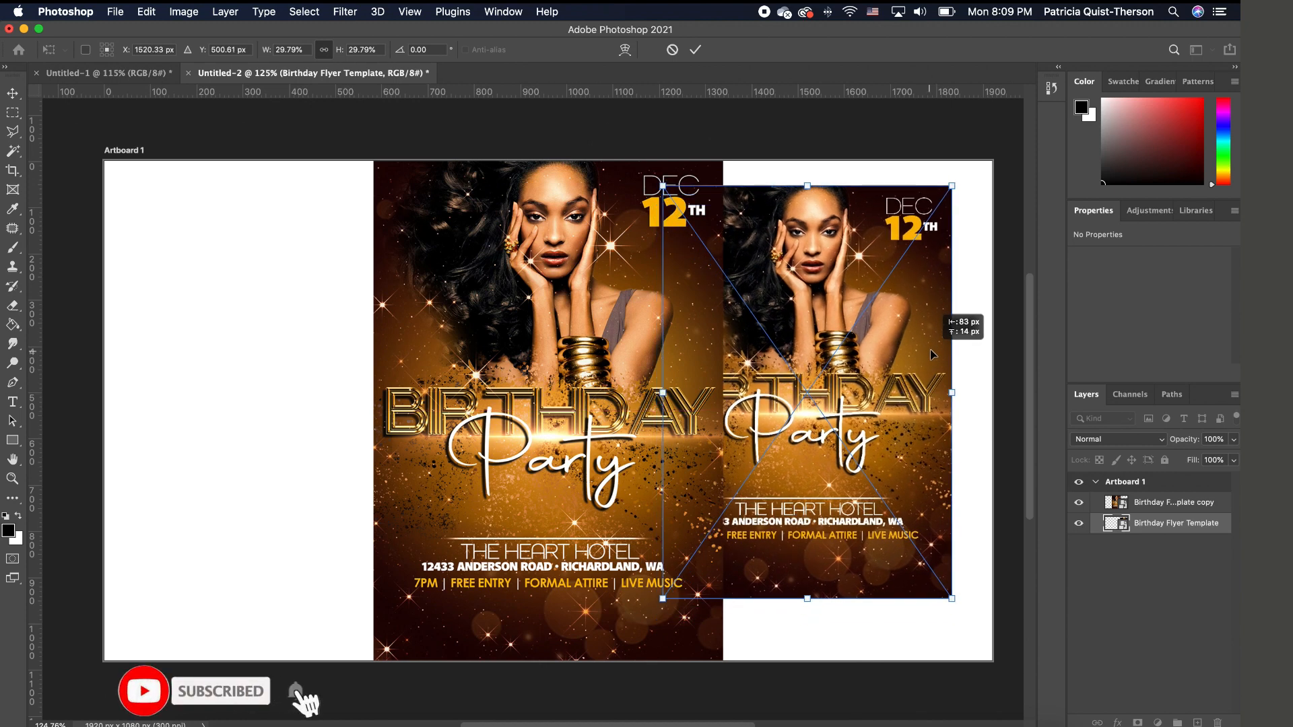
pyautogui.moveTo(952, 598); pyautogui.dragTo(970, 620)
pyautogui.moveTo(941, 518); pyautogui.dragTo(942, 509)
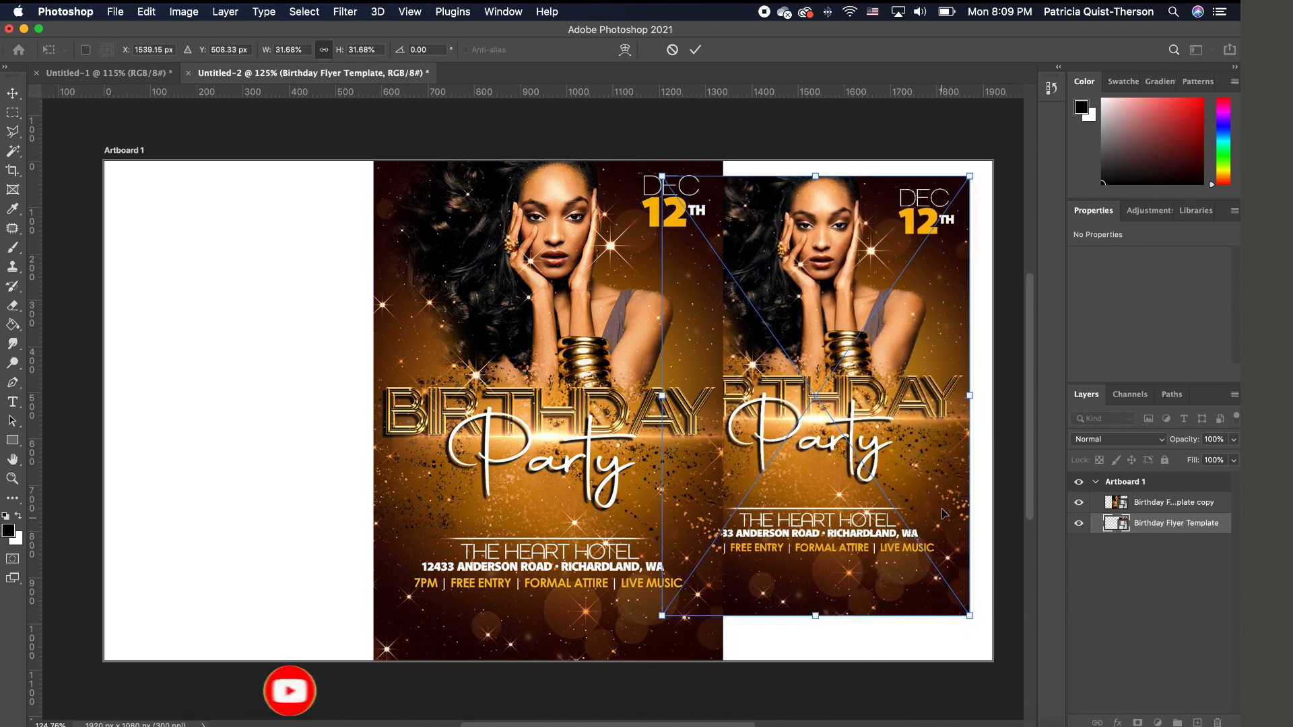
pyautogui.press('Return')
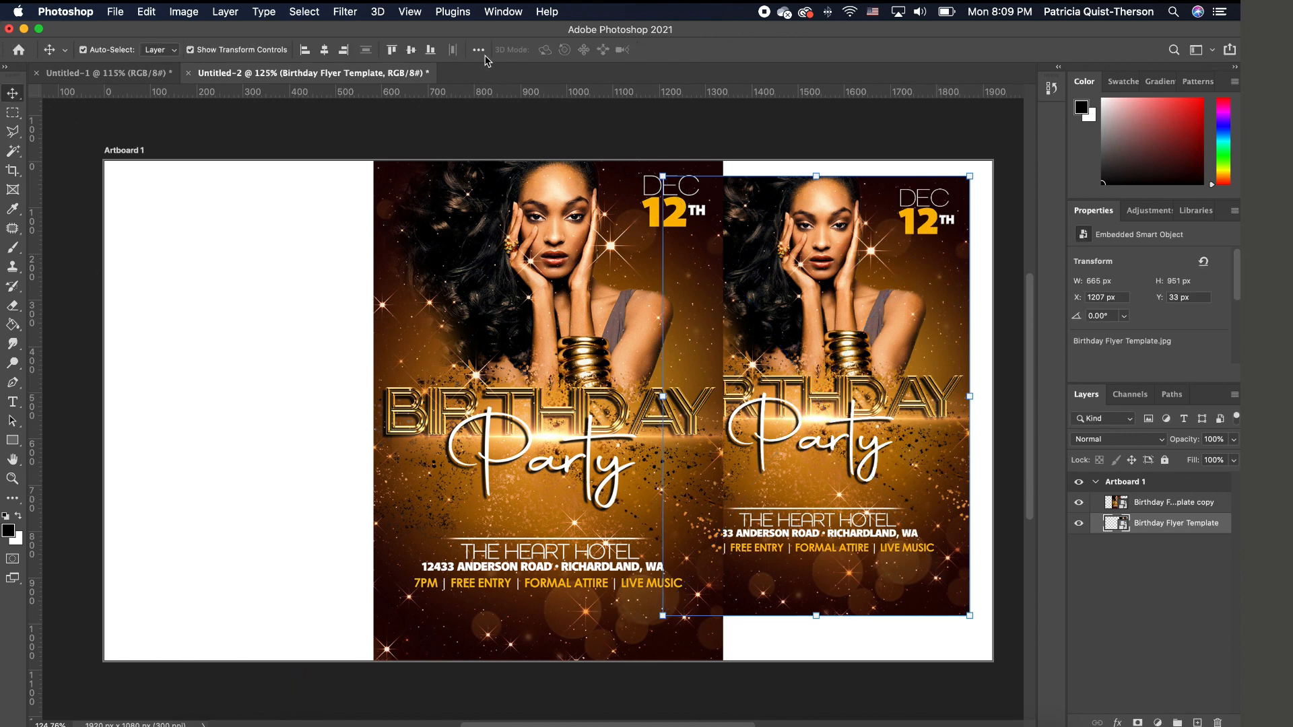
# Apply a Gaussian Blur with a radius of 2.9 pixels to the smaller flyer behind the centre one
pyautogui.click(345, 12)
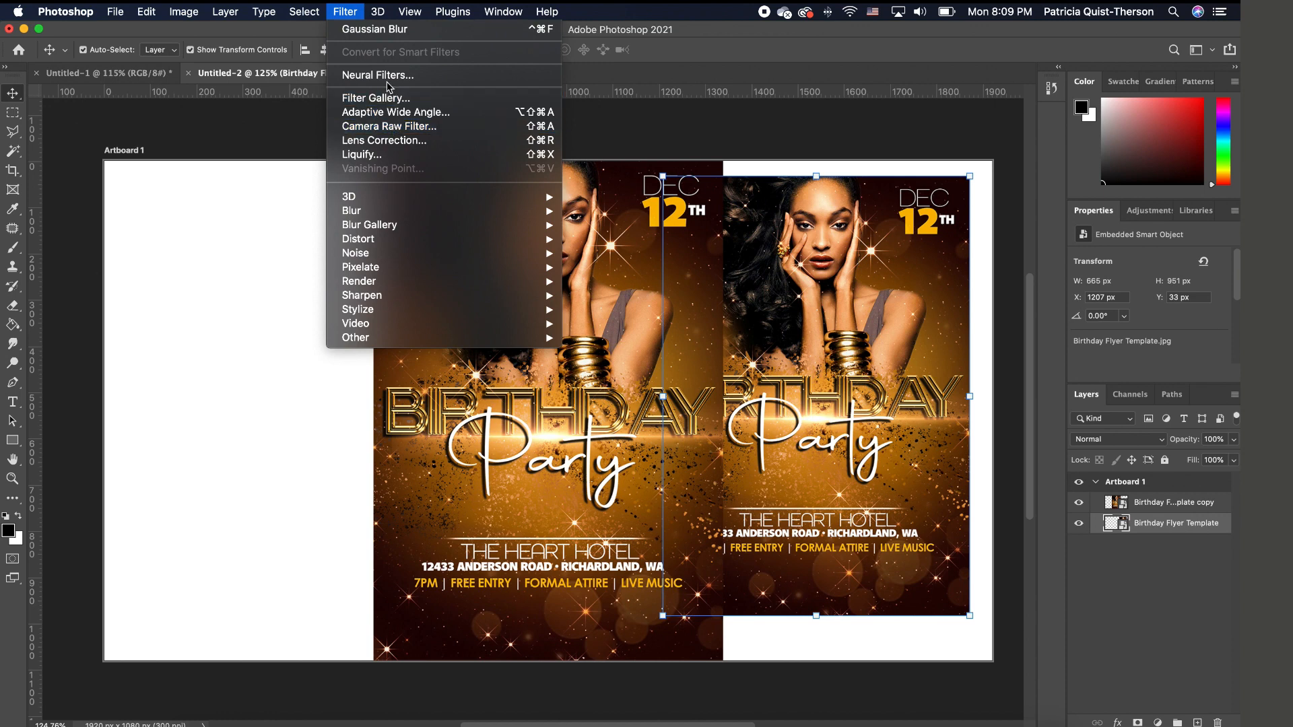
pyautogui.moveTo(370, 215)
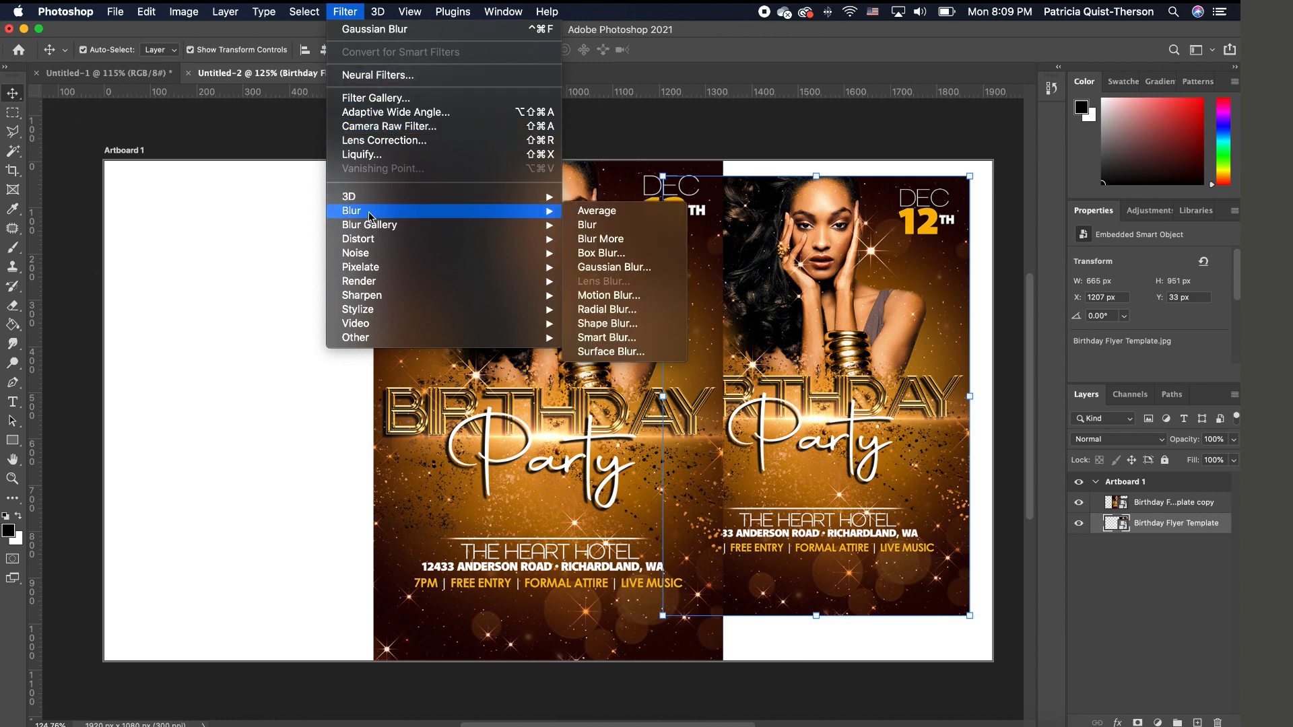
pyautogui.click(625, 268)
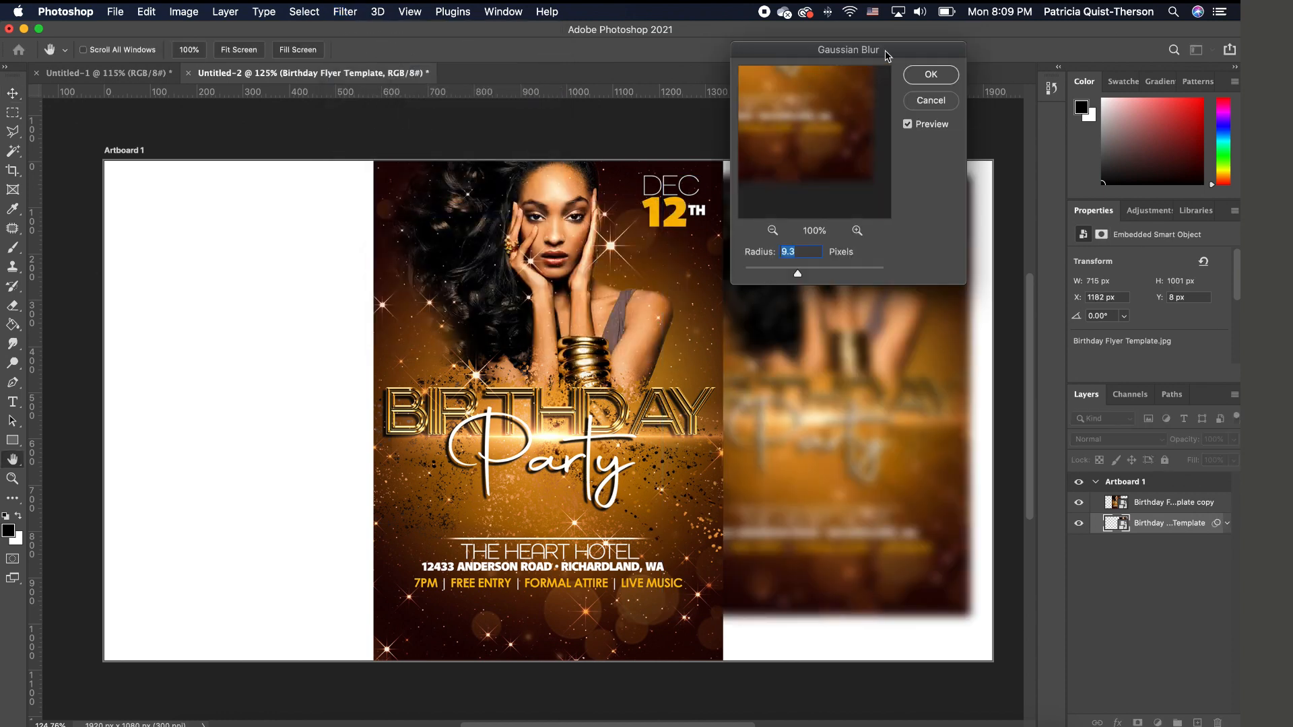
pyautogui.moveTo(886, 55); pyautogui.dragTo(485, 140)
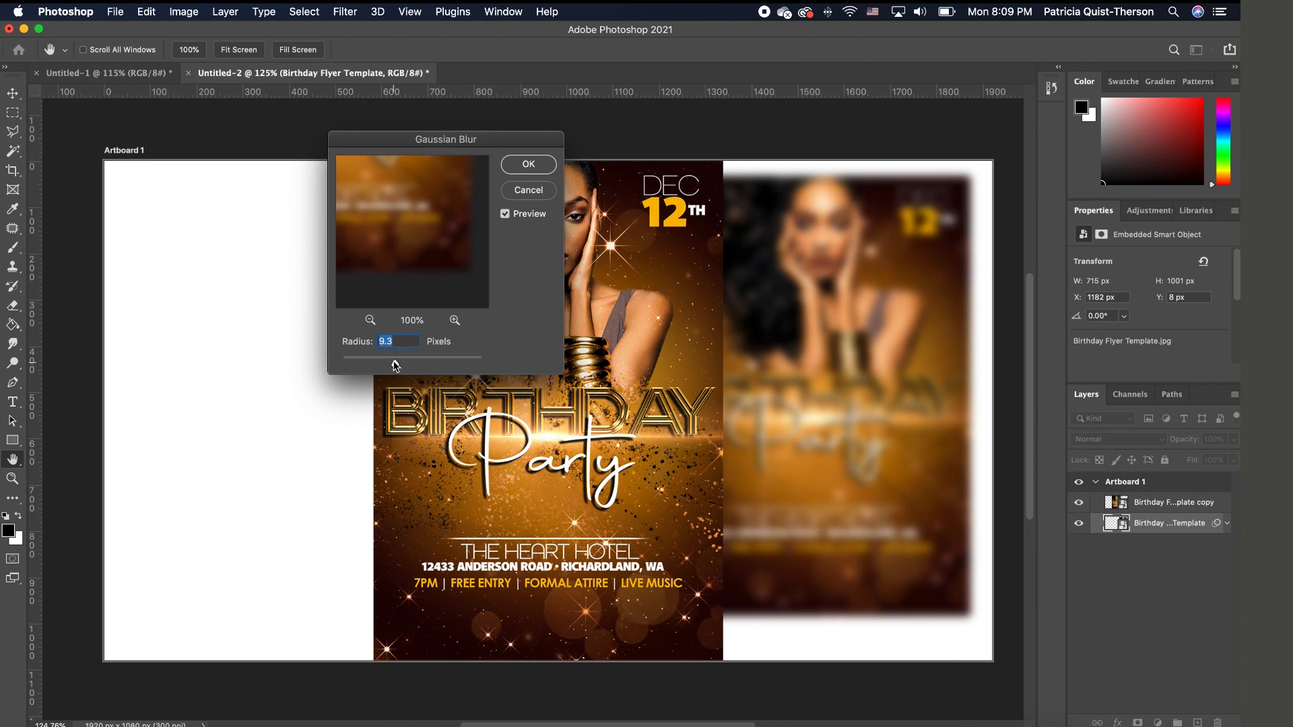
pyautogui.moveTo(395, 365); pyautogui.dragTo(373, 366)
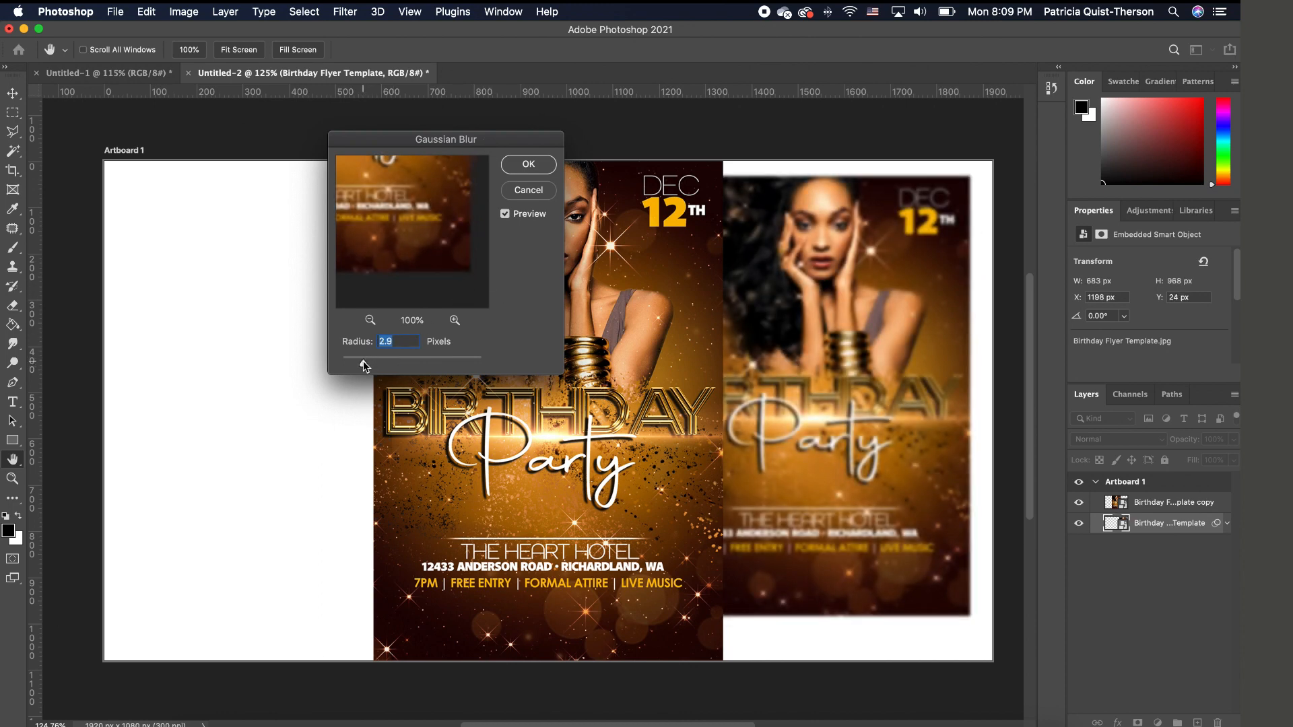
pyautogui.click(528, 166)
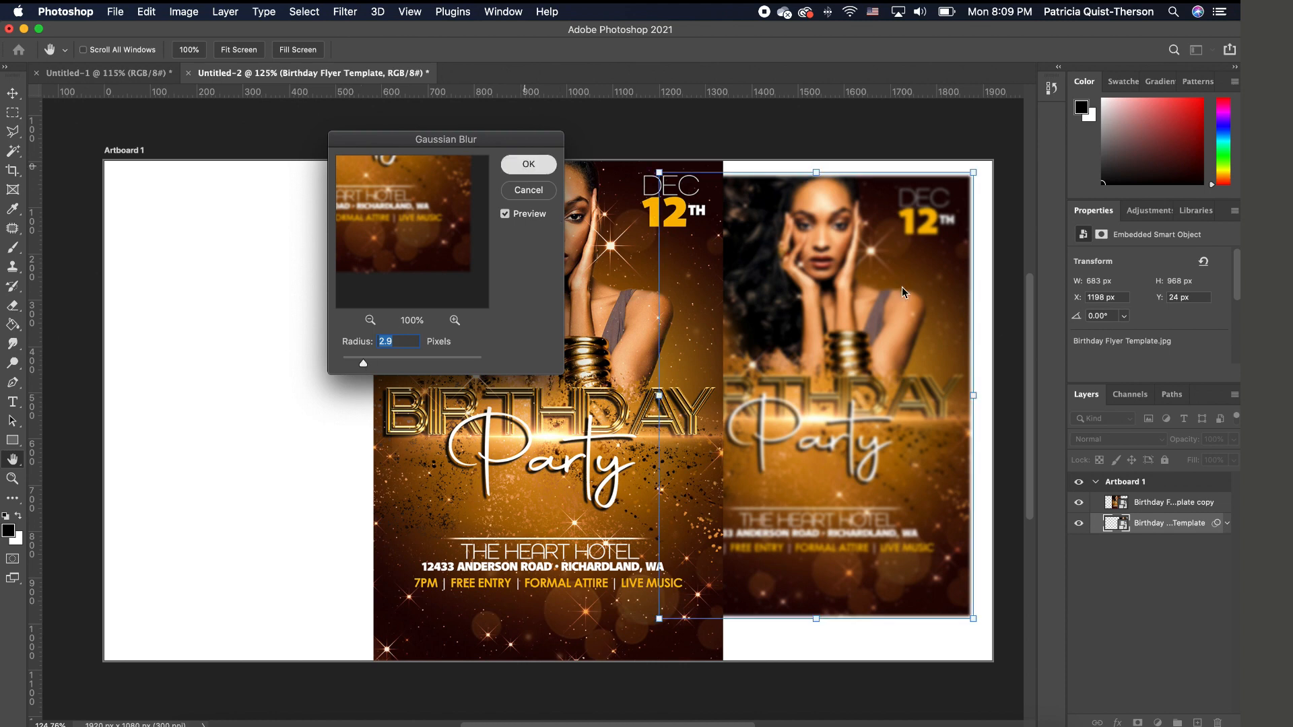
pyautogui.click(830, 656)
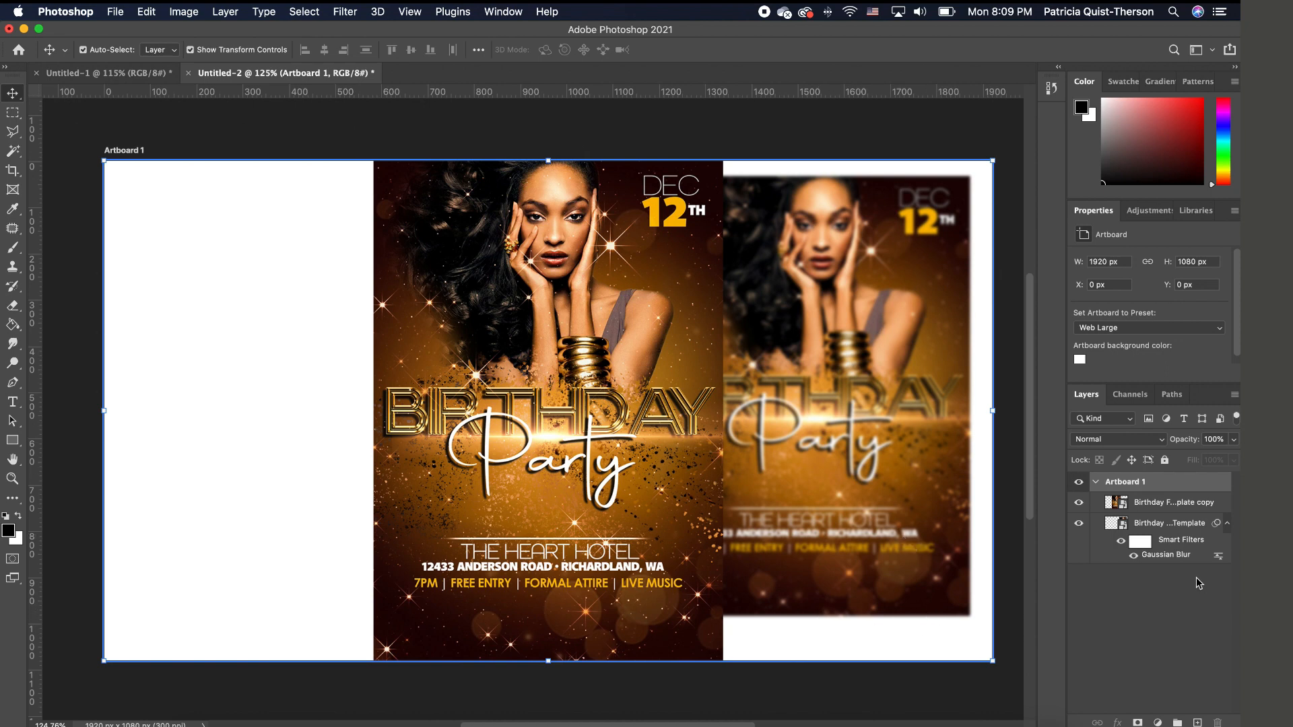
# Add an empty layer above the blurred flyer and set up a soft round brush of 364 px with 0% hardness
pyautogui.click(1177, 528)
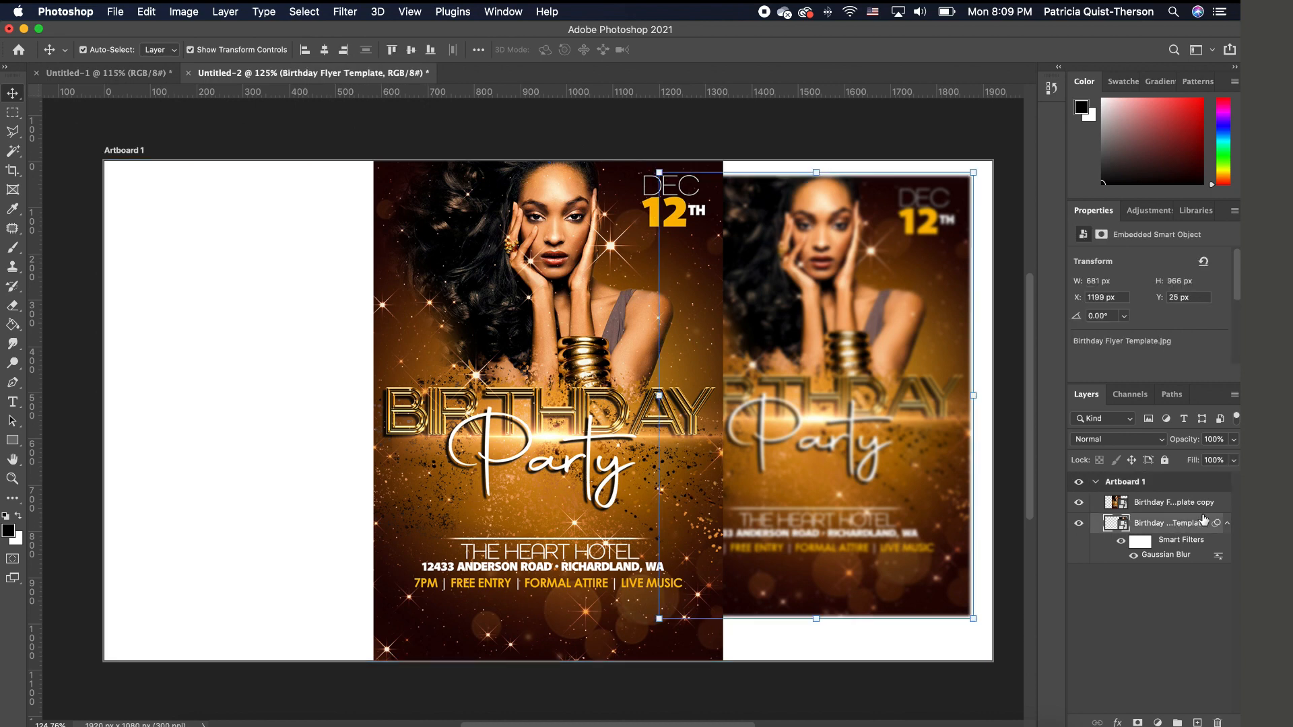
pyautogui.click(1198, 722)
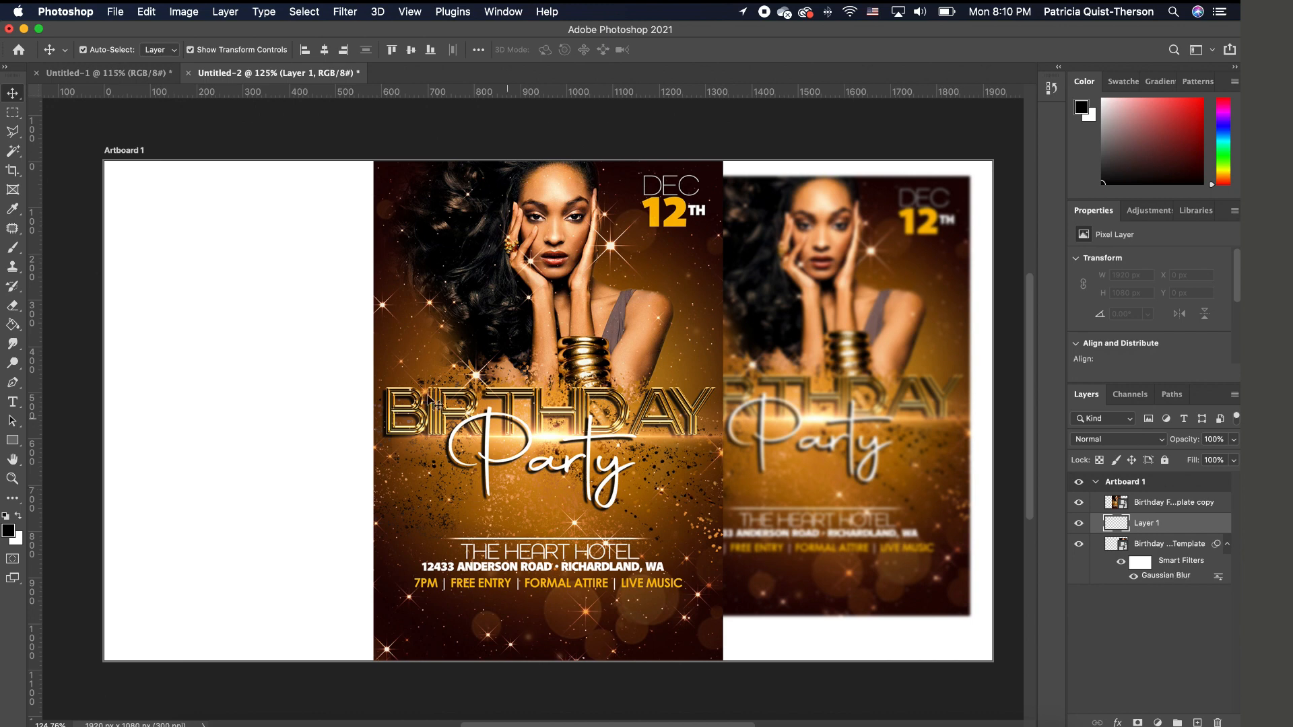
pyautogui.click(12, 248)
pyautogui.click(106, 51)
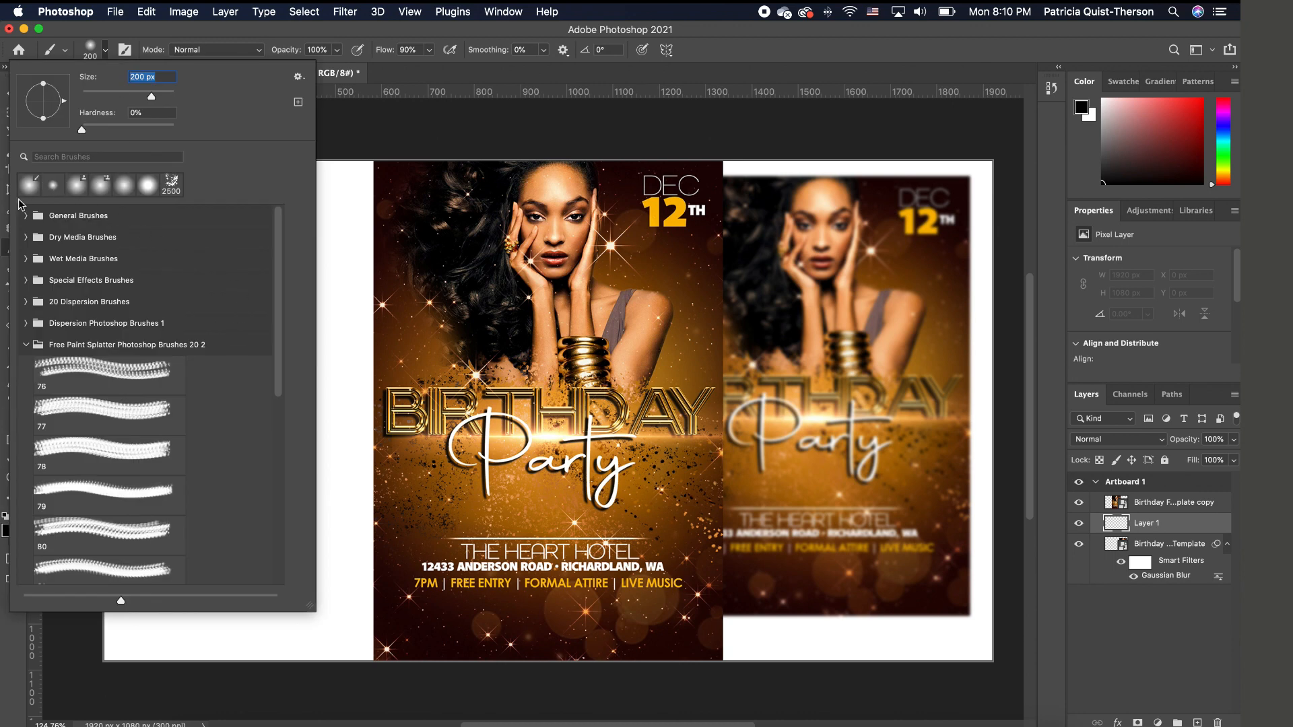
pyautogui.click(147, 185)
pyautogui.moveTo(113, 131); pyautogui.dragTo(68, 130)
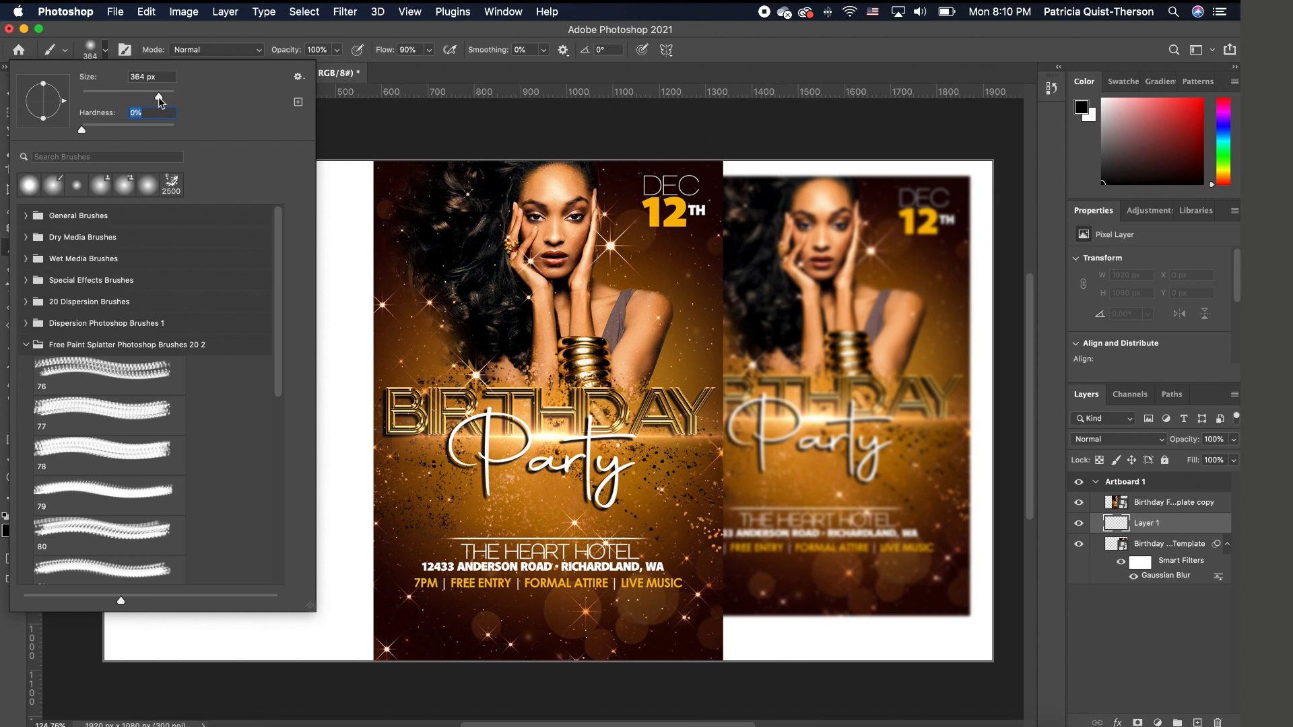
pyautogui.click(159, 97)
pyautogui.click(92, 53)
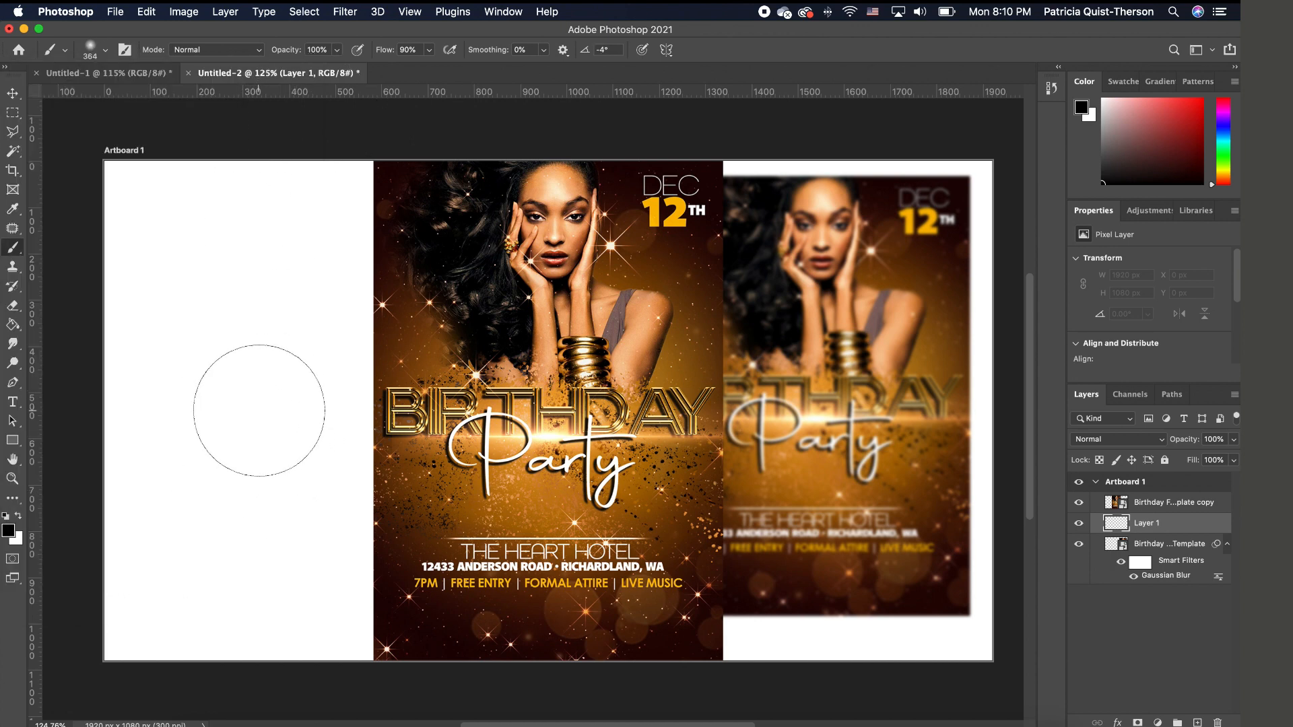
# Enlarge the brush to 1000 px and paint one soft black spot on the blank area left of the centre flyer
pyautogui.press(']')
pyautogui.press(']')
pyautogui.press(']')
pyautogui.press(']')
pyautogui.press(']')
pyautogui.press(']')
pyautogui.press(']')
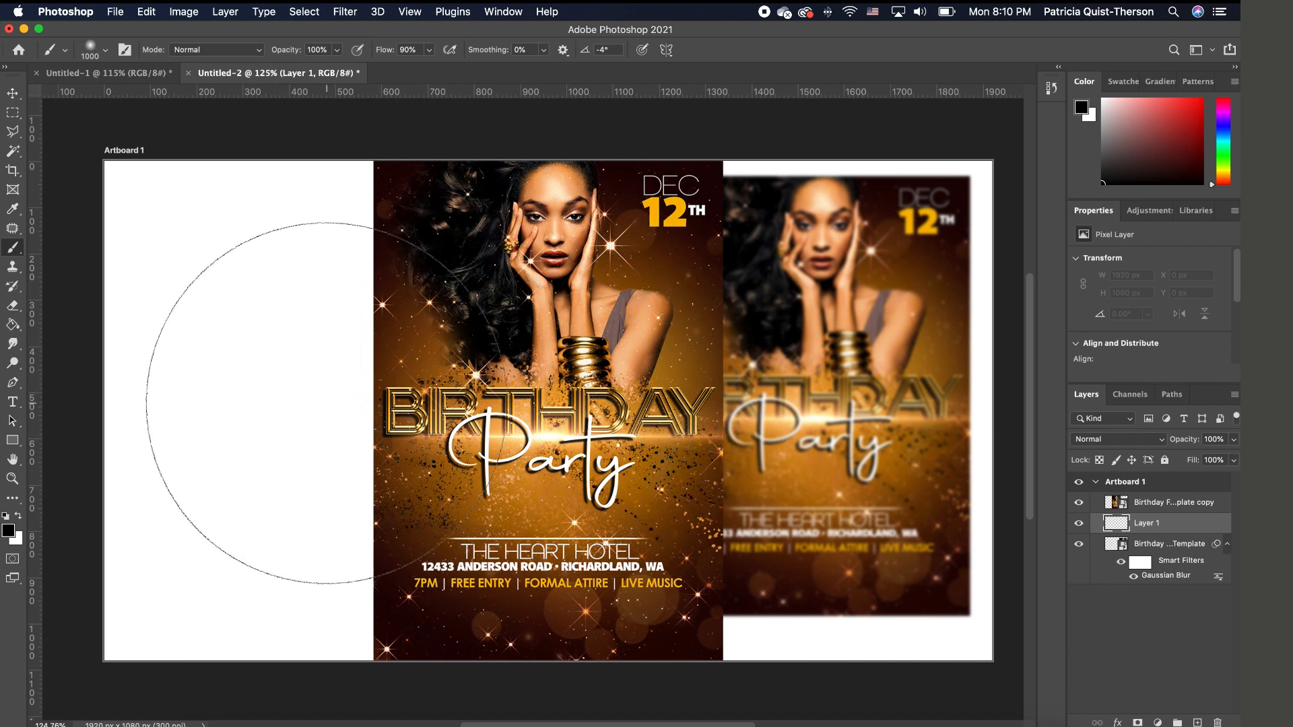
pyautogui.click(327, 403)
# Flatten the black spot into a thin shadow about 58 px high and move it beneath the blurred flyer
pyautogui.press('v')
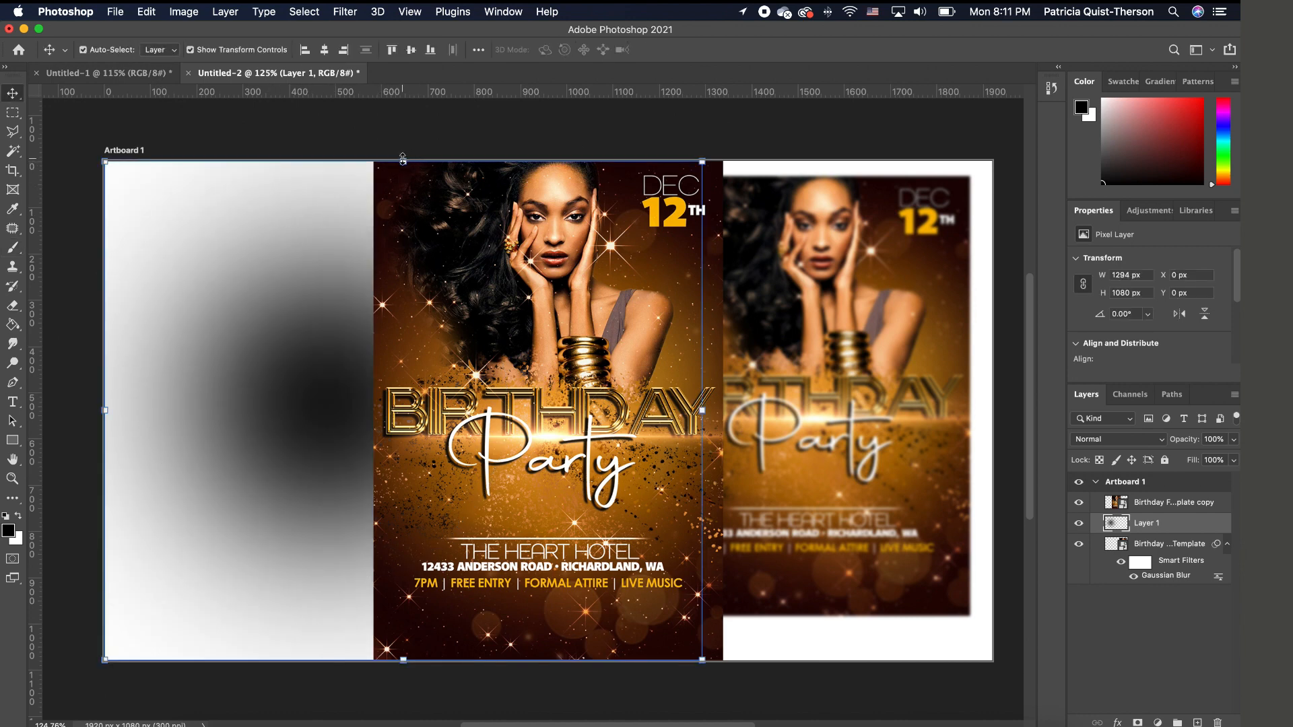
pyautogui.moveTo(403, 159); pyautogui.dragTo(340, 412)
pyautogui.moveTo(412, 390); pyautogui.dragTo(411, 404)
pyautogui.moveTo(326, 421); pyautogui.dragTo(811, 640)
pyautogui.press('Return')
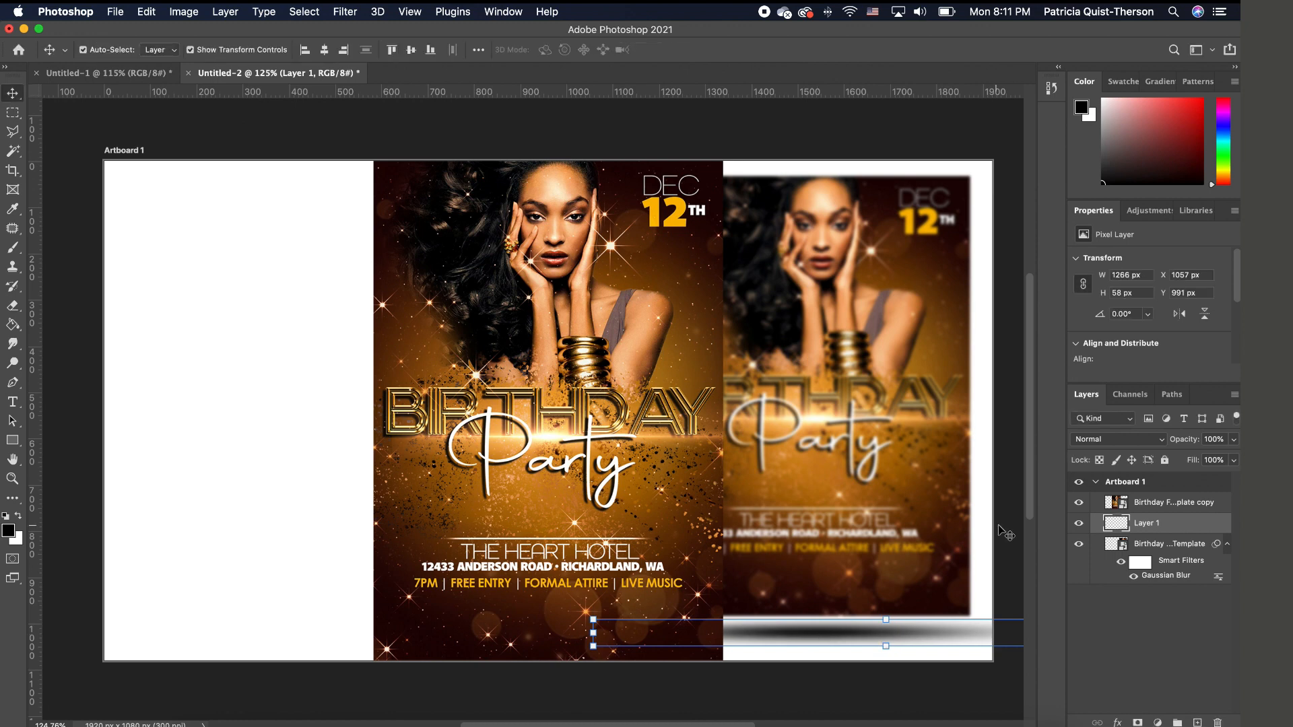
# Narrow the shadow to about 801 px wide and centre it under the blurred flyer on the right side
pyautogui.click(1014, 559)
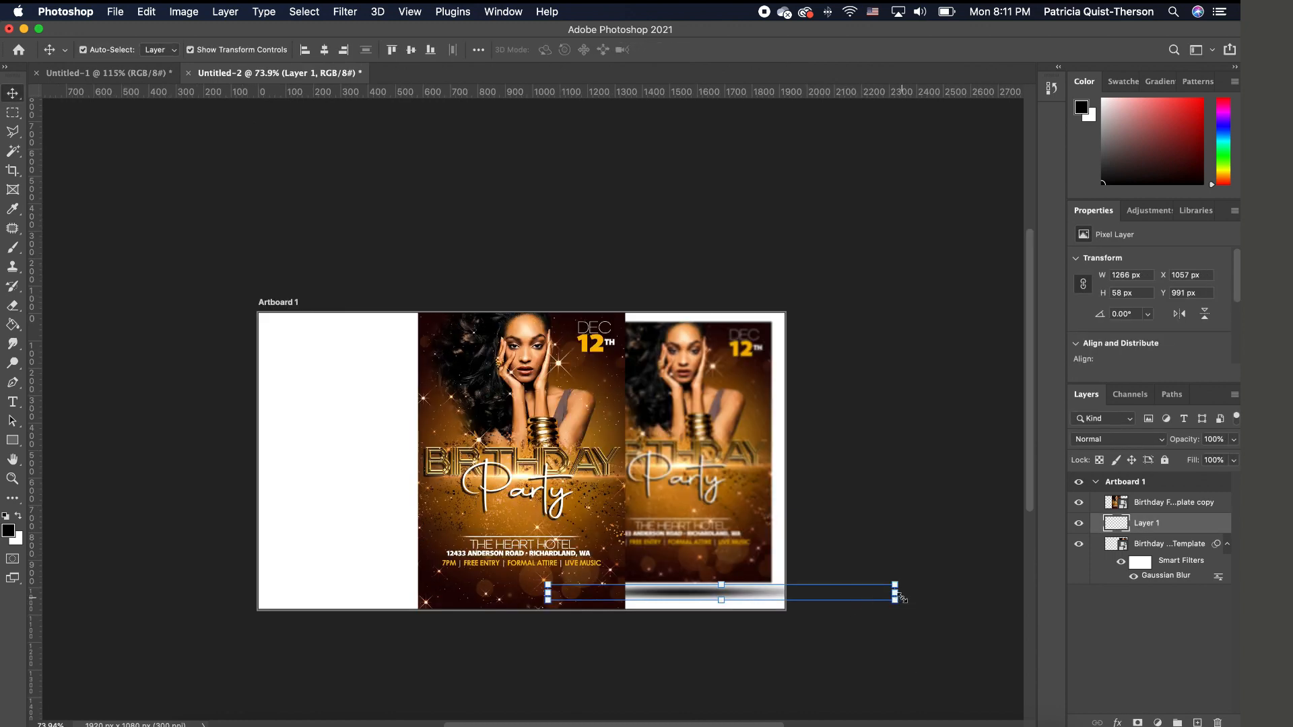
pyautogui.moveTo(896, 597); pyautogui.dragTo(785, 597)
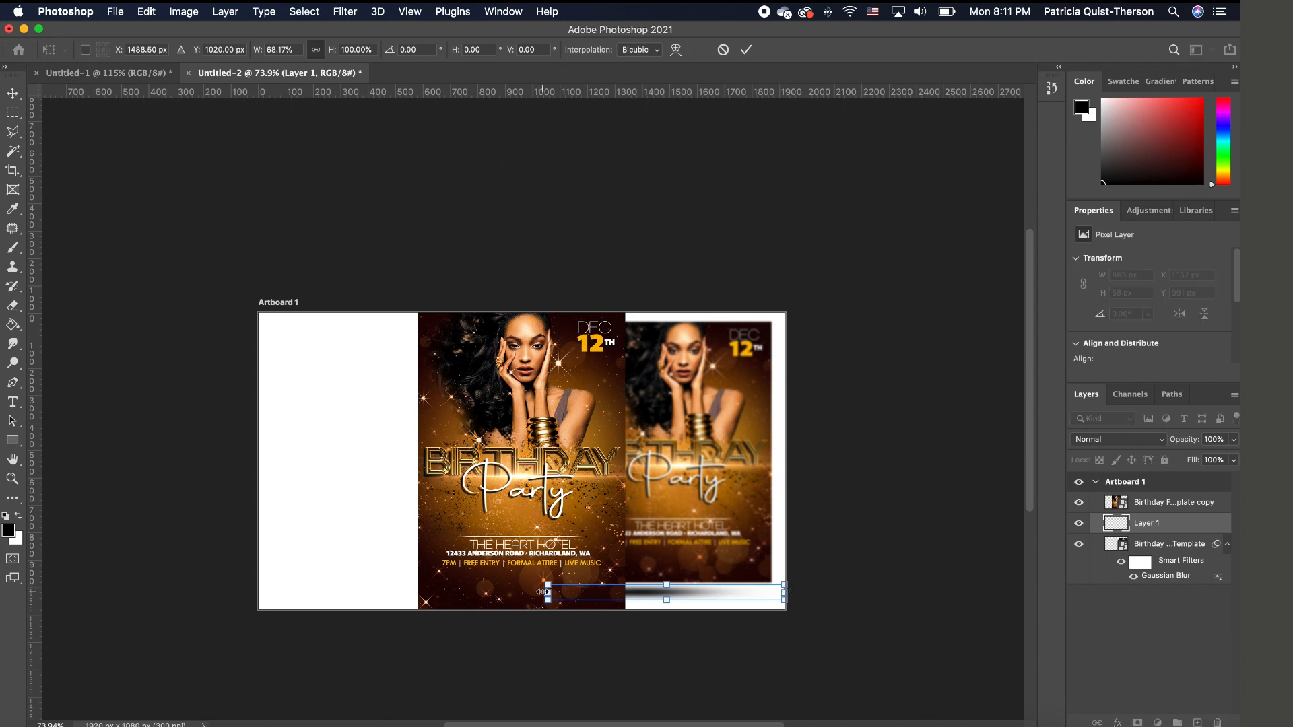
pyautogui.moveTo(544, 592); pyautogui.dragTo(561, 592)
pyautogui.moveTo(661, 598); pyautogui.dragTo(688, 598)
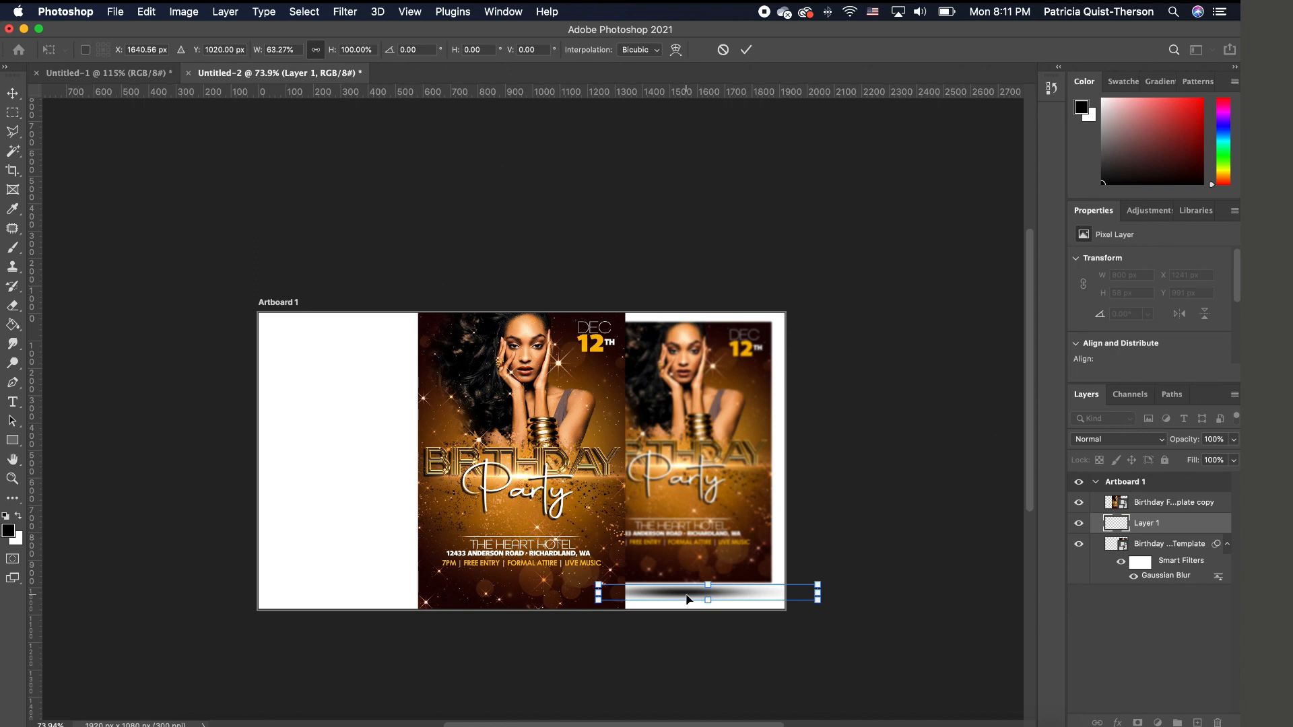
pyautogui.press('Return')
pyautogui.scroll(3, 680, 566)
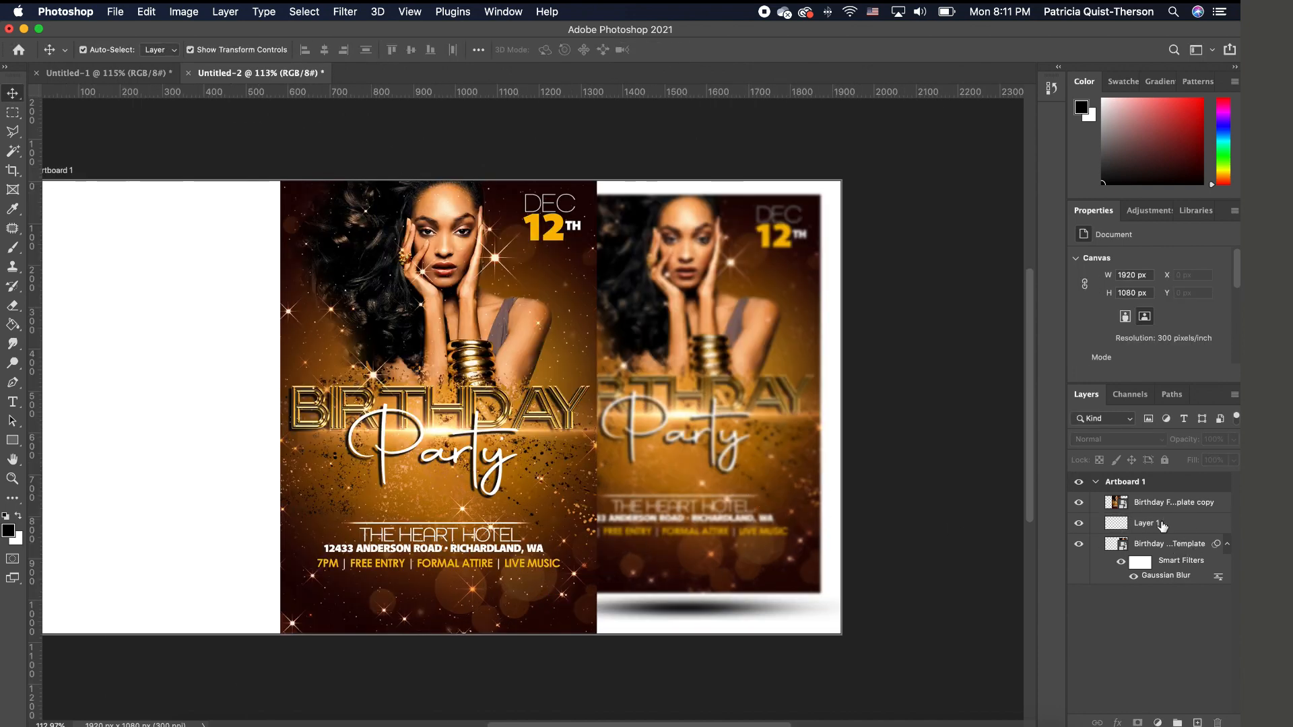
# Duplicate the blurred flyer and its shadow layer together and move the copies to the left side of the centre flyer
pyautogui.click(1184, 544)
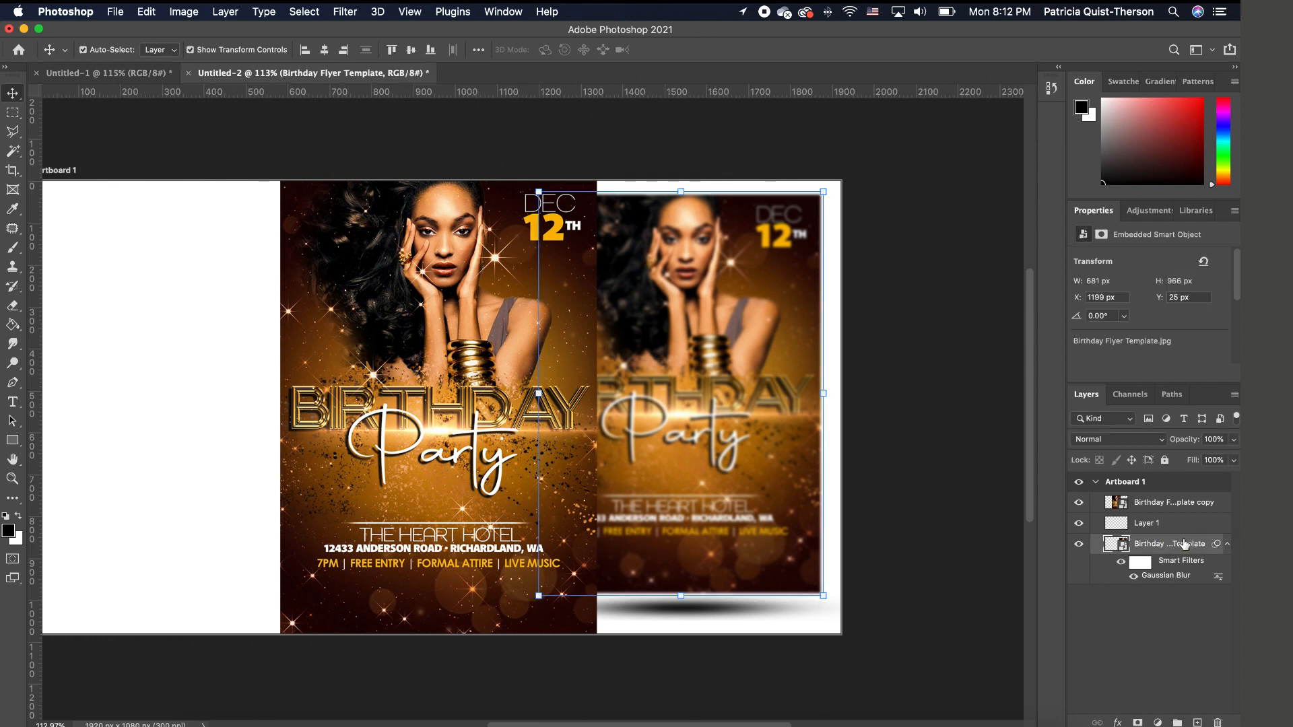
pyautogui.click(1166, 530)
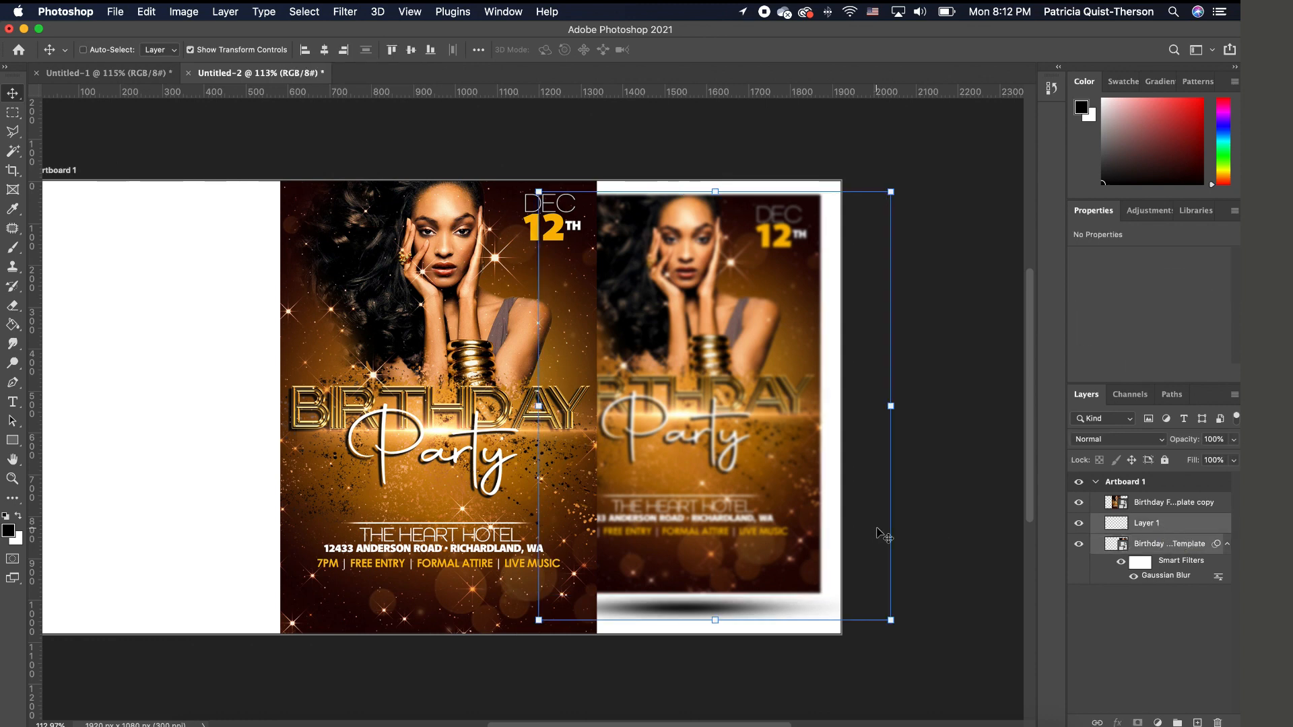
pyautogui.press('super+j')
pyautogui.hscroll(-4, 869, 498)
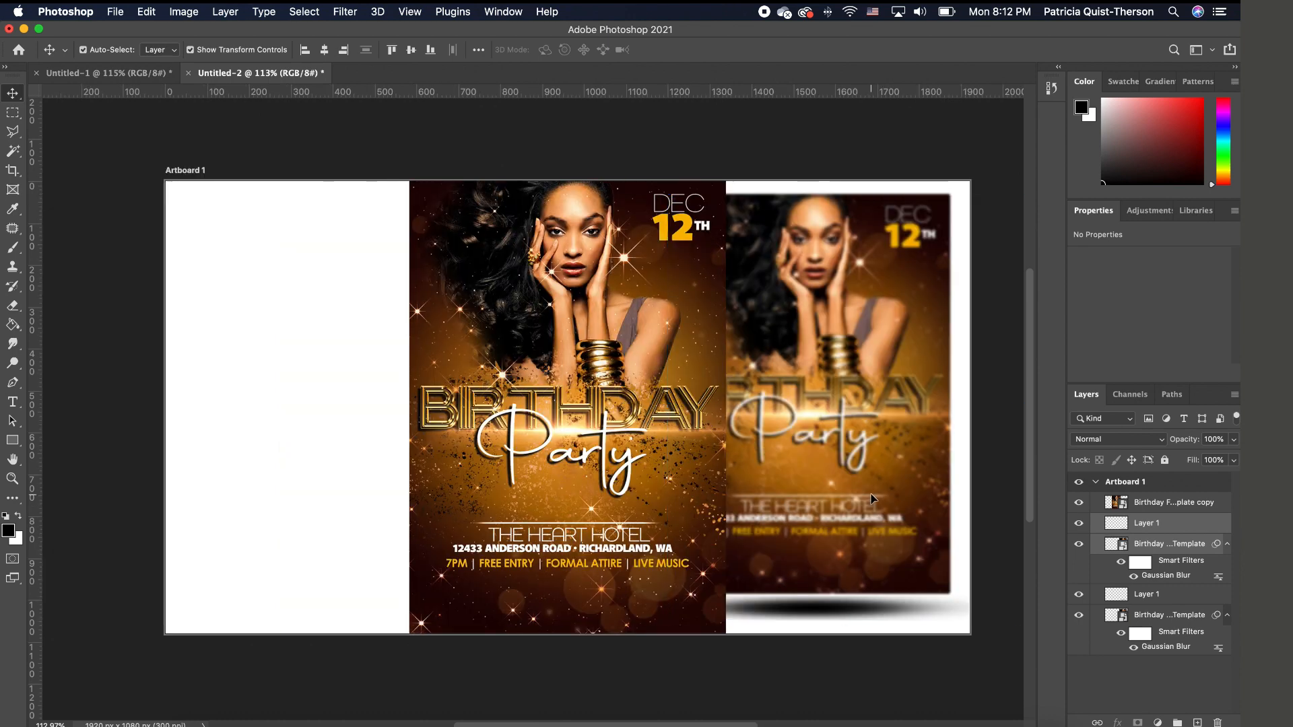
pyautogui.moveTo(871, 494); pyautogui.dragTo(380, 497)
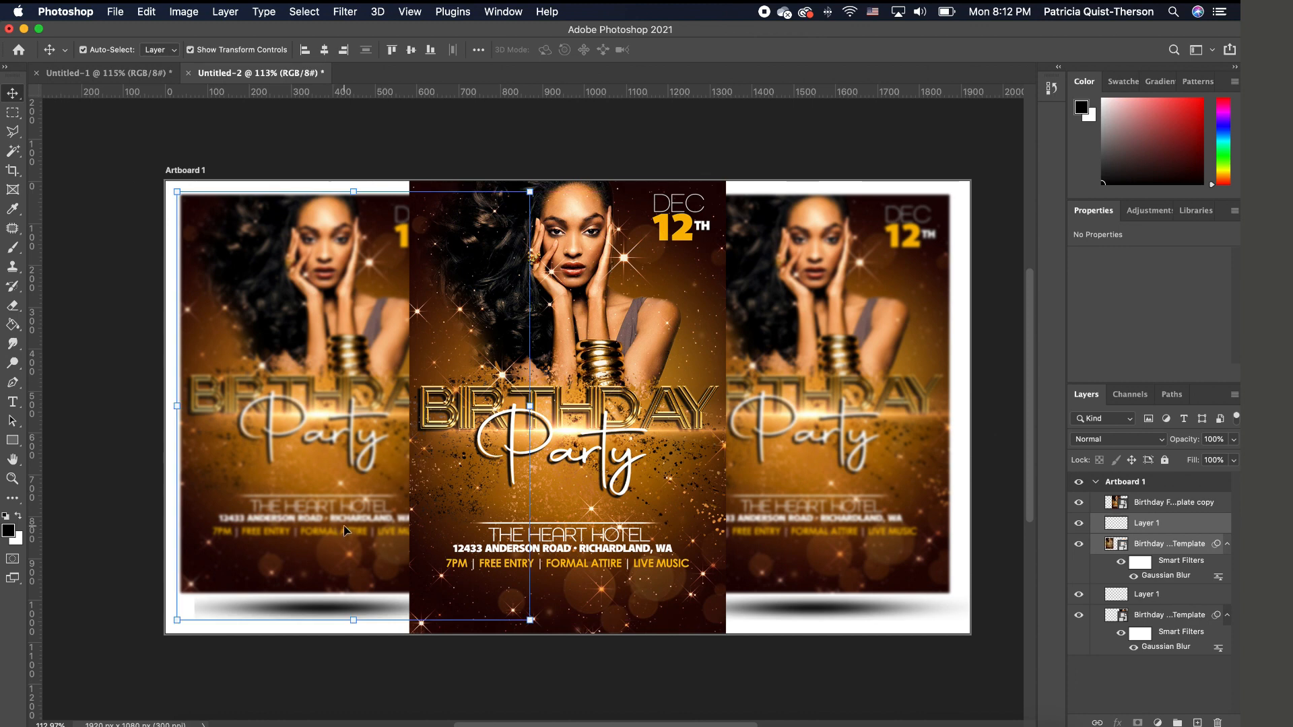
# Shift the duplicated shadow slightly left so it sits centred beneath the left blurred flyer
pyautogui.click(340, 654)
pyautogui.click(343, 614)
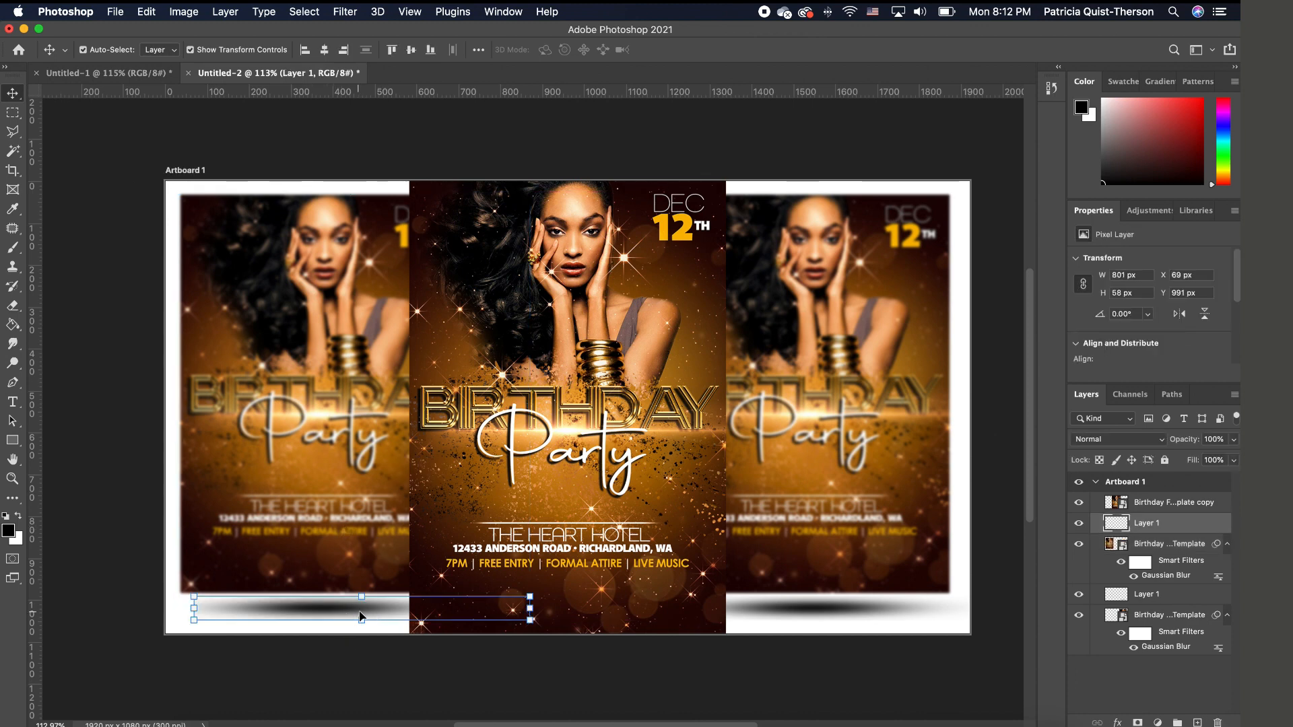
pyautogui.moveTo(363, 611); pyautogui.dragTo(346, 614)
pyautogui.click(372, 524)
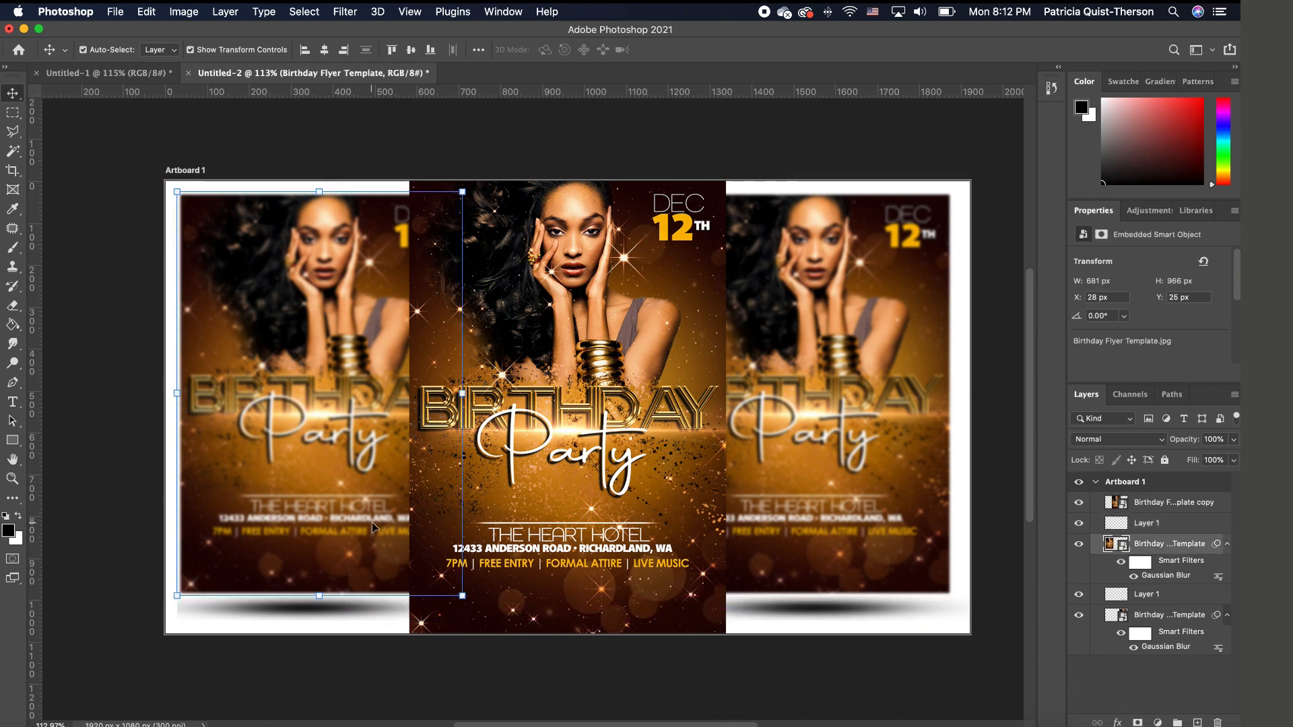
pyautogui.click(361, 668)
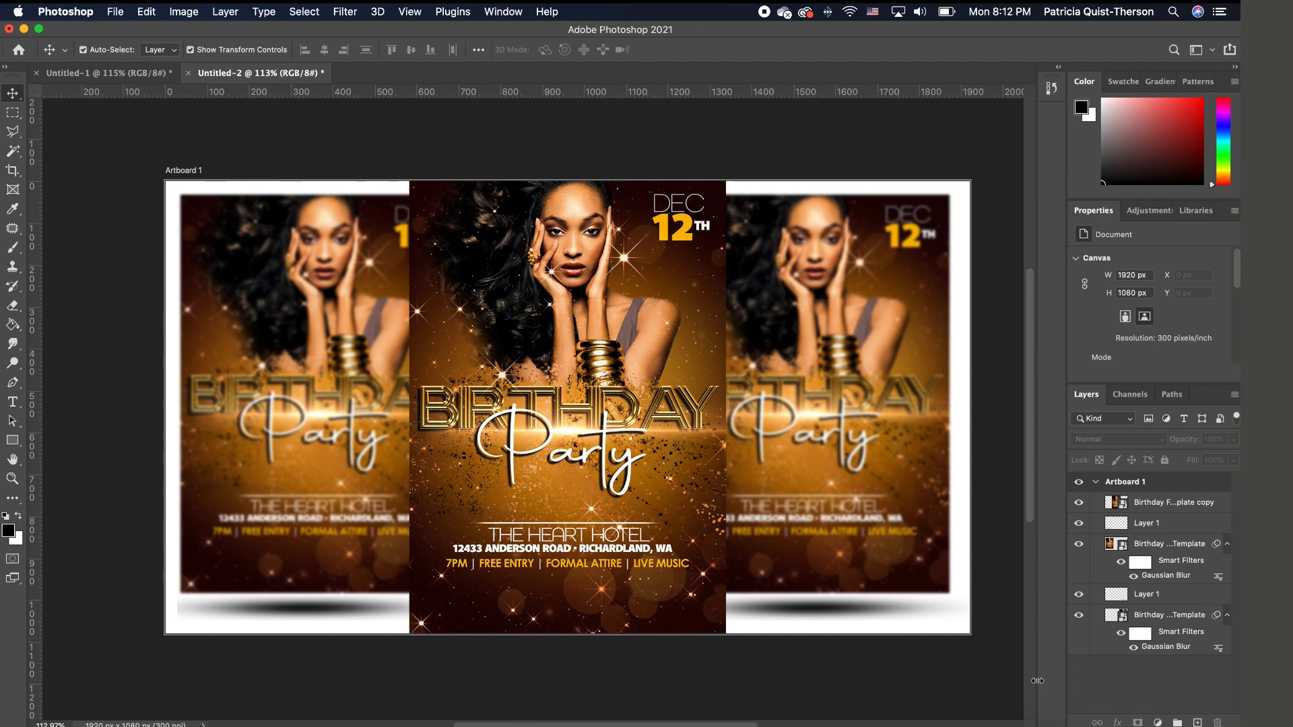
# Place the How to make Wedding Invitation Card Design in Photoshop image from the Mockup tutorial folder in the centre of the Untitled-3 artboard
pyautogui.click(129, 75)
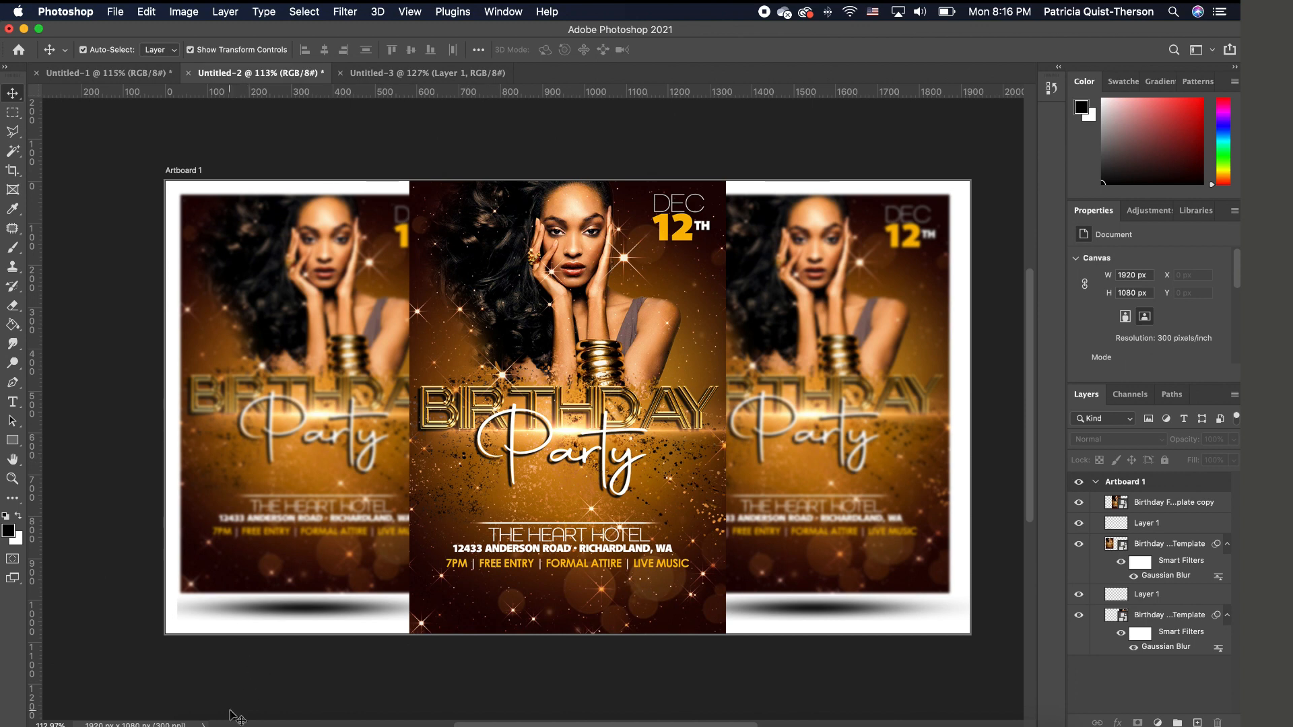
pyautogui.click(201, 722)
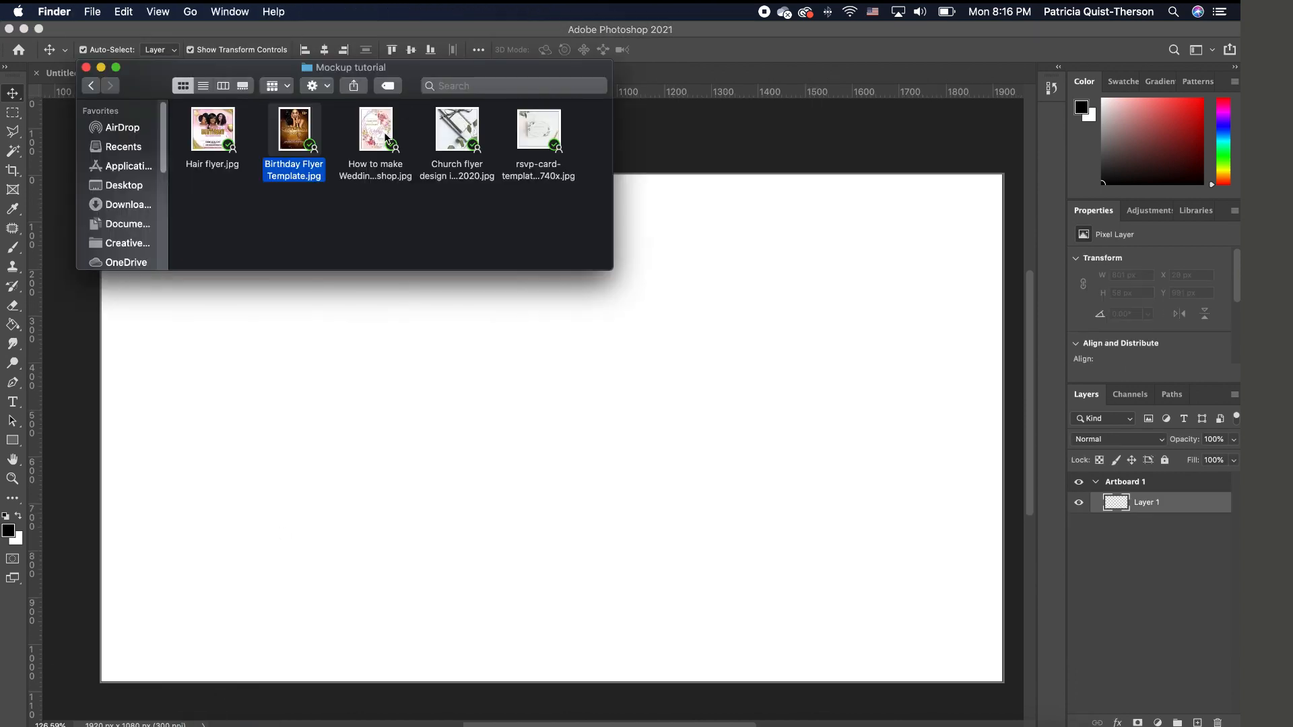
pyautogui.click(375, 148)
pyautogui.moveTo(376, 130); pyautogui.dragTo(413, 421)
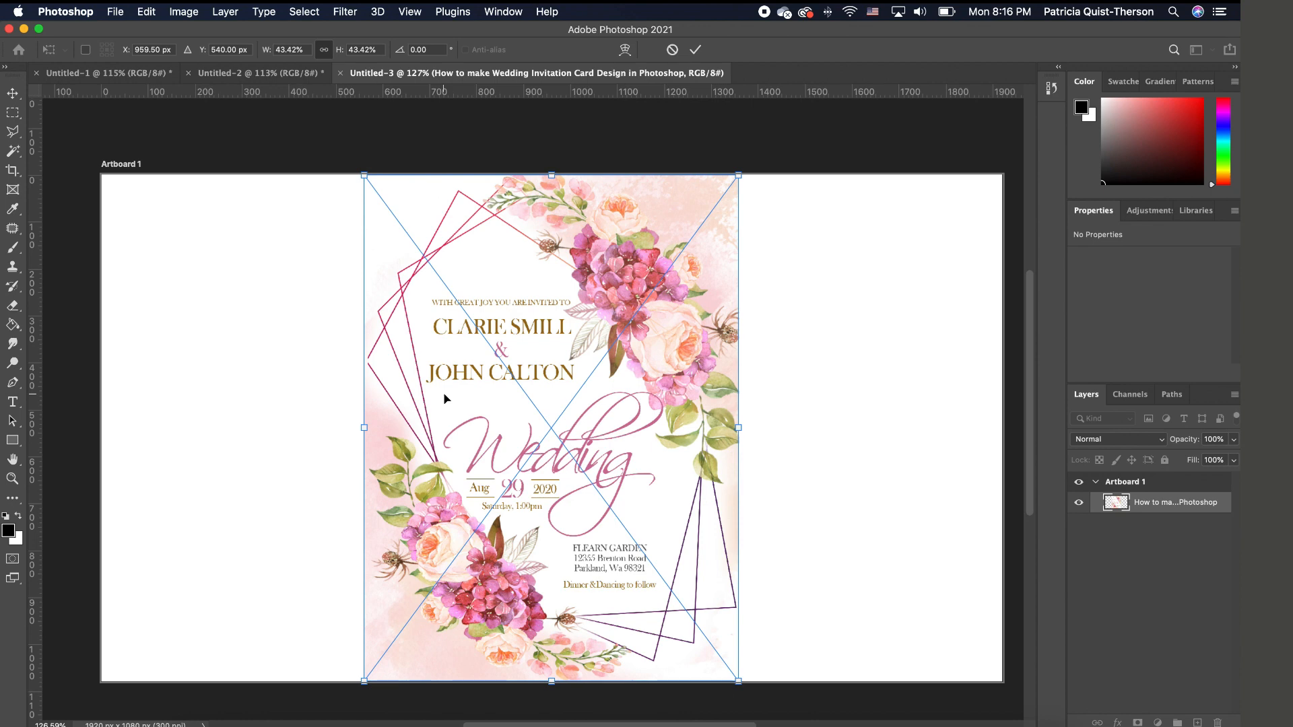
pyautogui.press('Return')
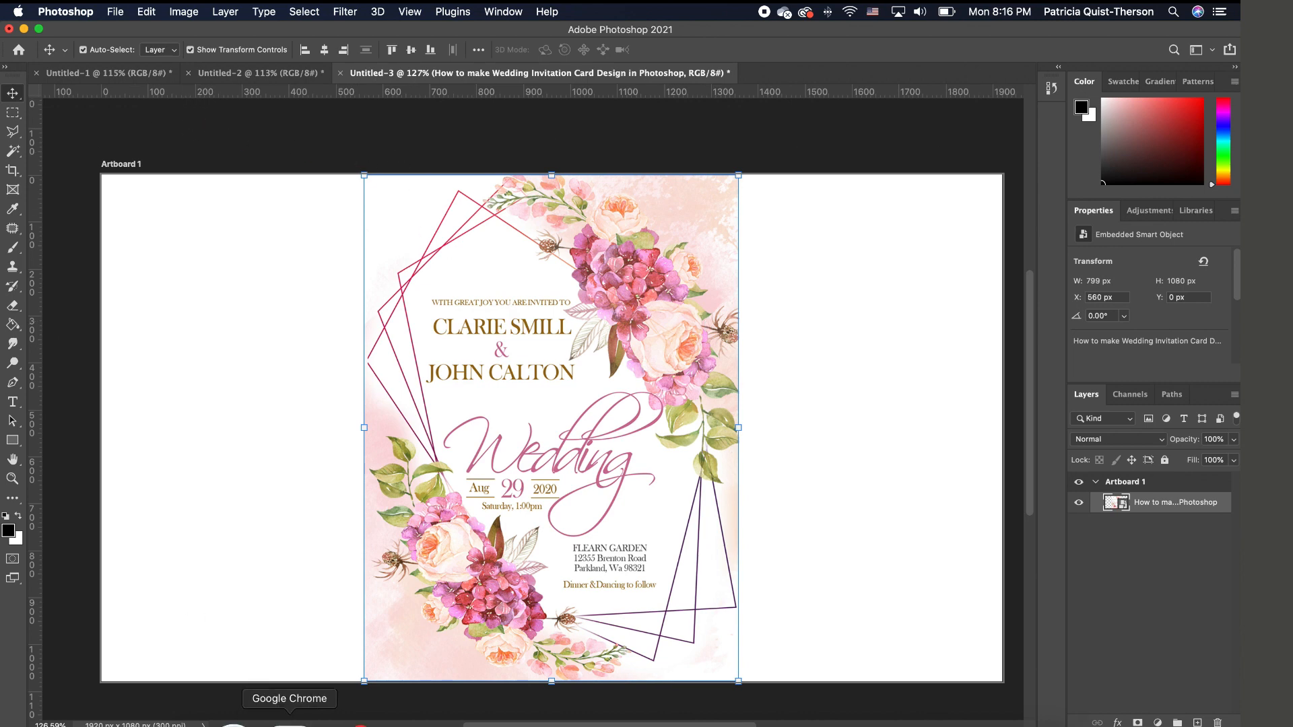
# Place the Church flyer design and rsvp-card-template images from the Mockup tutorial folder onto the Untitled-3 artboard
pyautogui.click(208, 721)
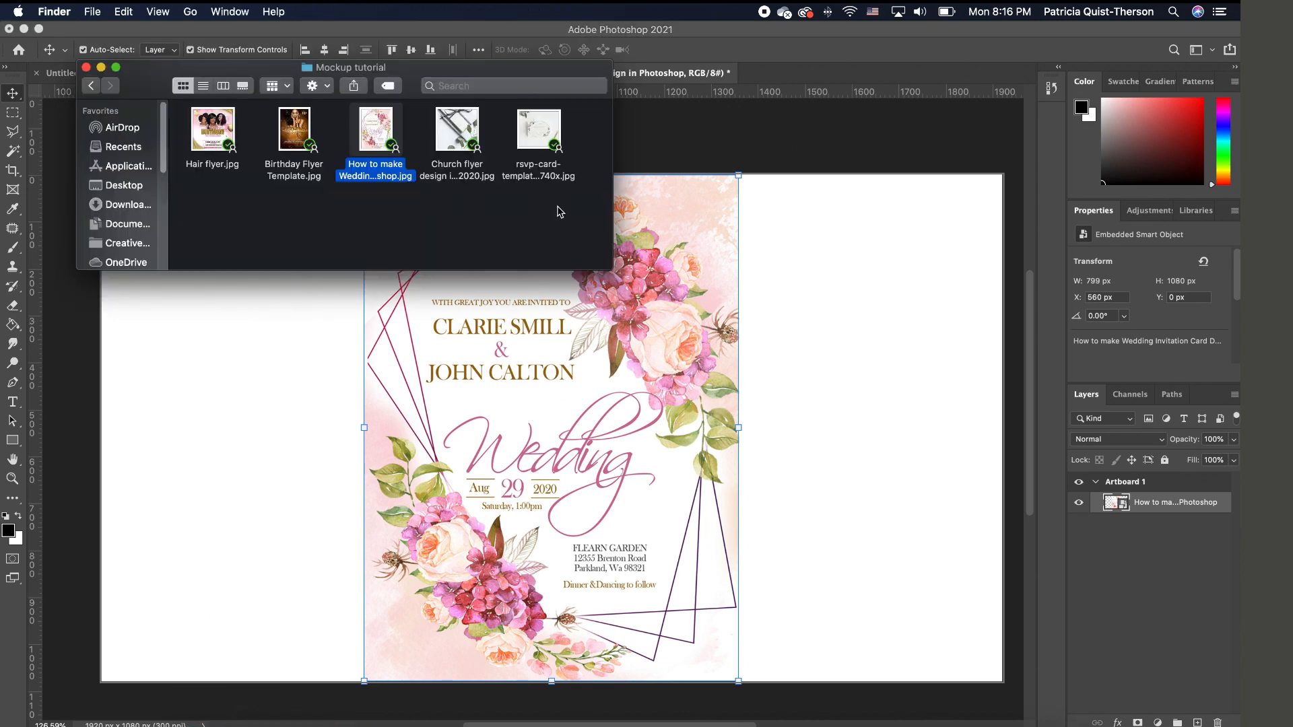
pyautogui.moveTo(560, 211); pyautogui.dragTo(510, 427)
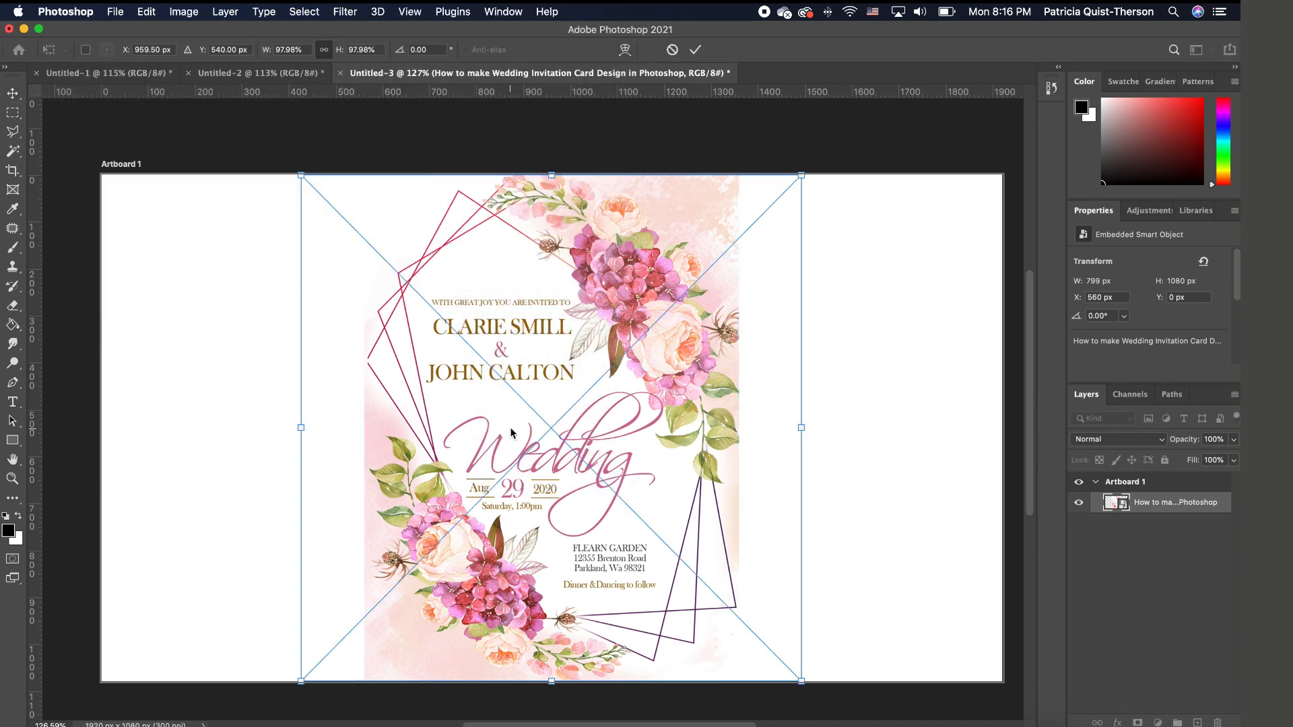
pyautogui.press('Return')
pyautogui.press('Return')
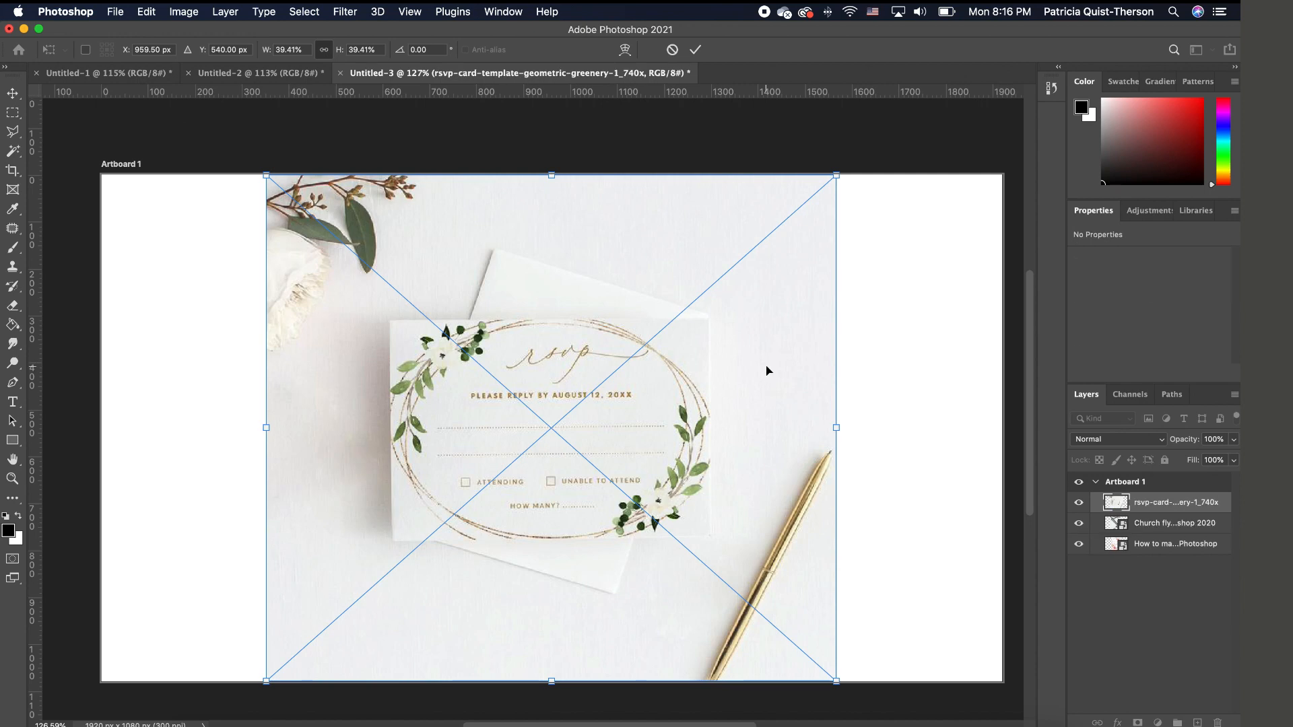
pyautogui.press('Return')
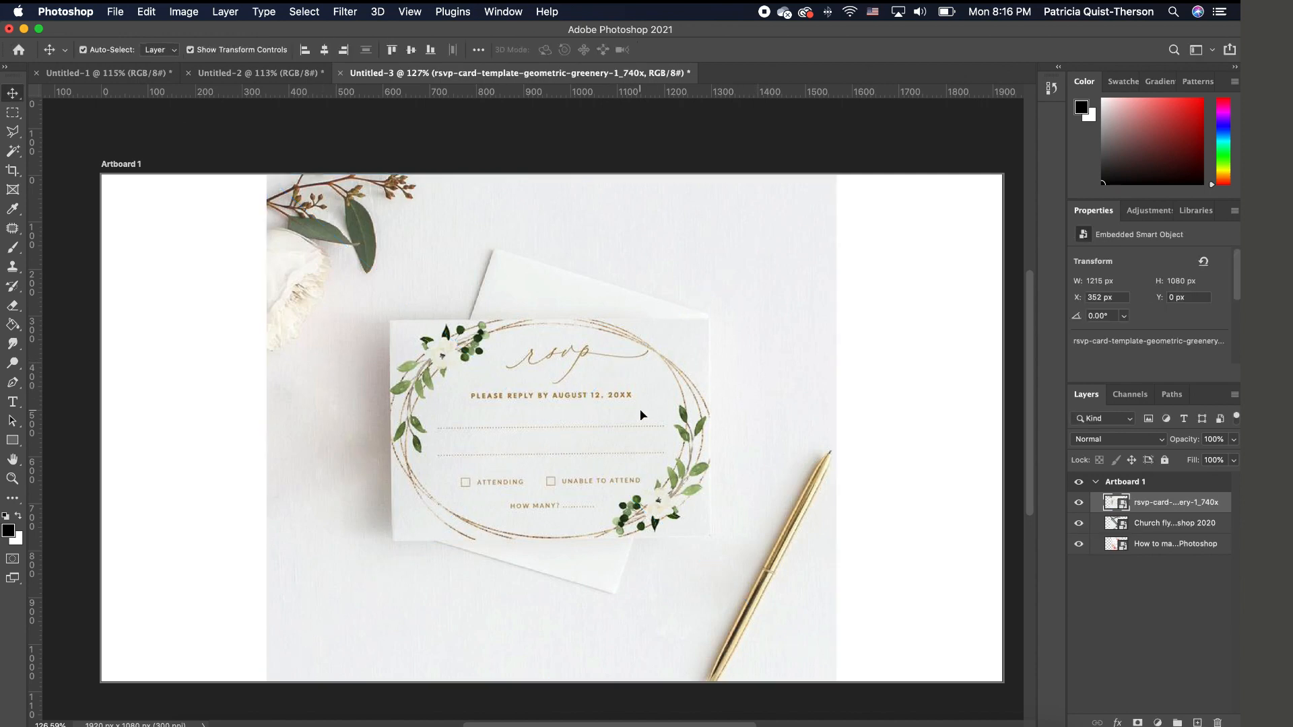
# Align the RSVP card photo with the artboard's left edge and the ribbon and envelope photo with its right edge
pyautogui.moveTo(640, 410); pyautogui.dragTo(474, 418)
pyautogui.click(767, 403)
pyautogui.moveTo(727, 433); pyautogui.dragTo(932, 435)
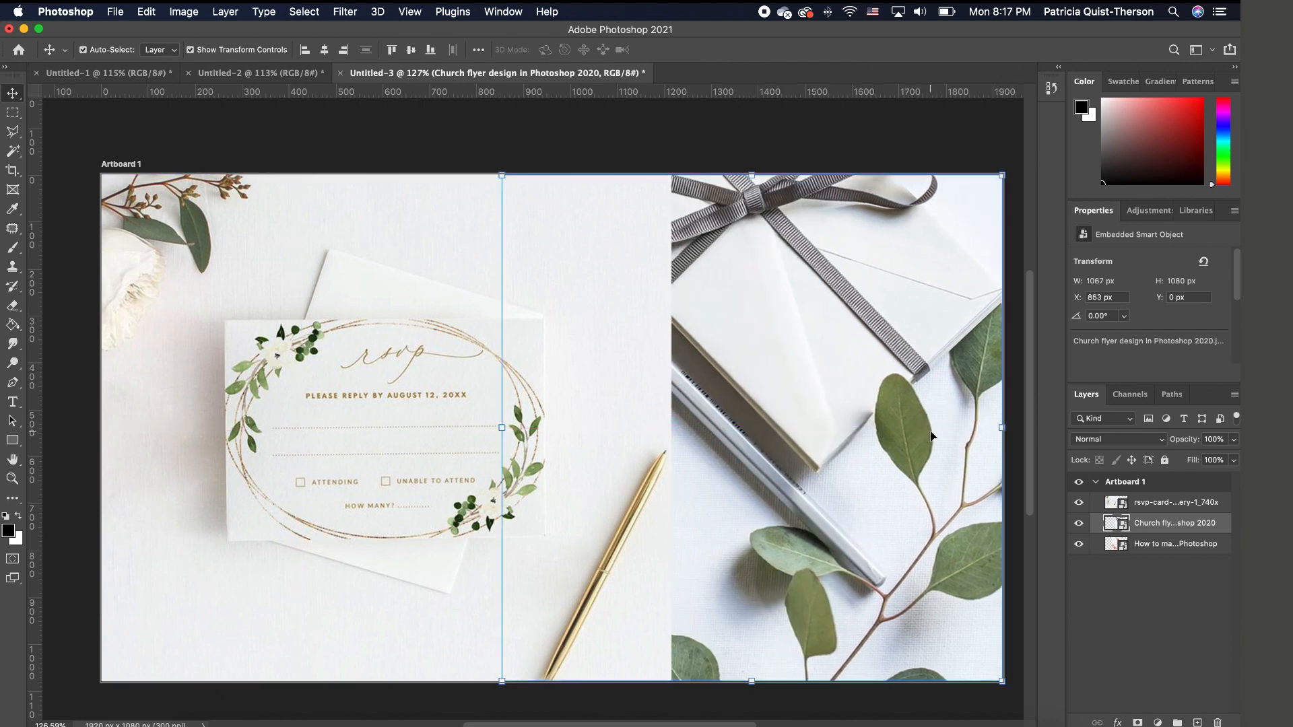
# Bring the wedding invitation to the top of the layer stack and shift it right to X 754 px
pyautogui.click(1160, 546)
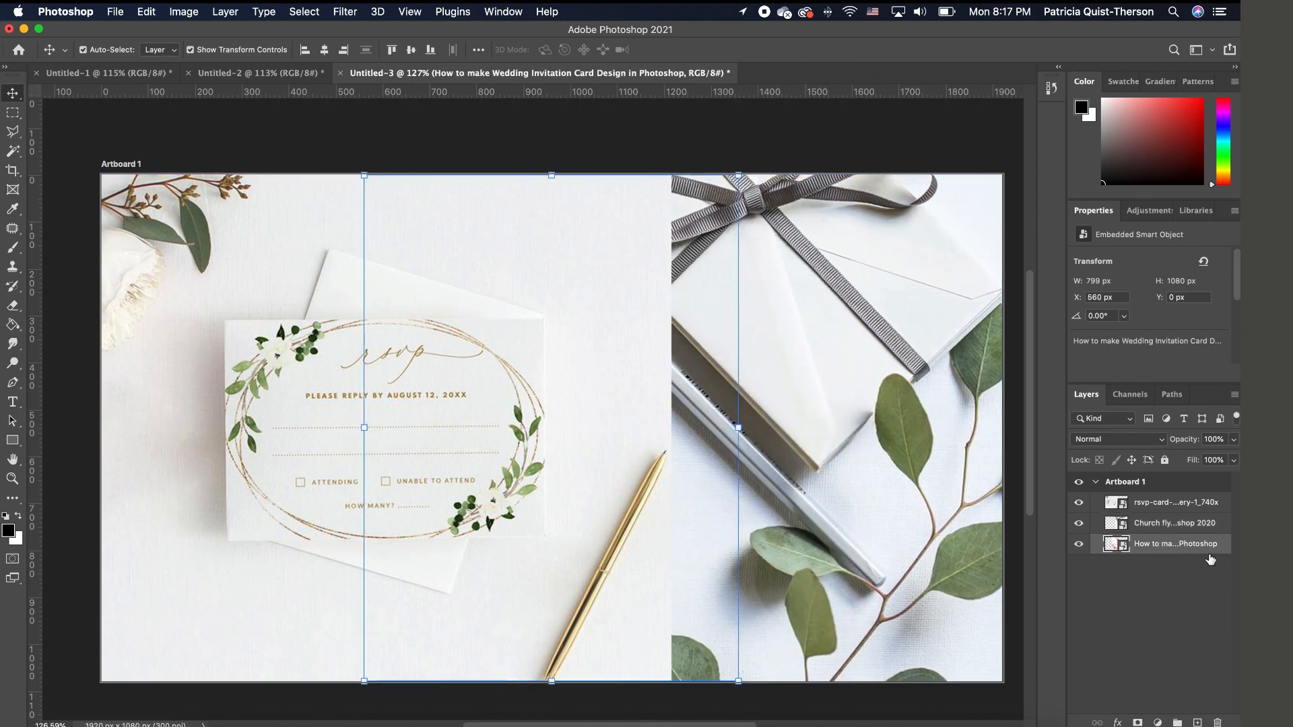
pyautogui.moveTo(1173, 550); pyautogui.dragTo(1187, 501)
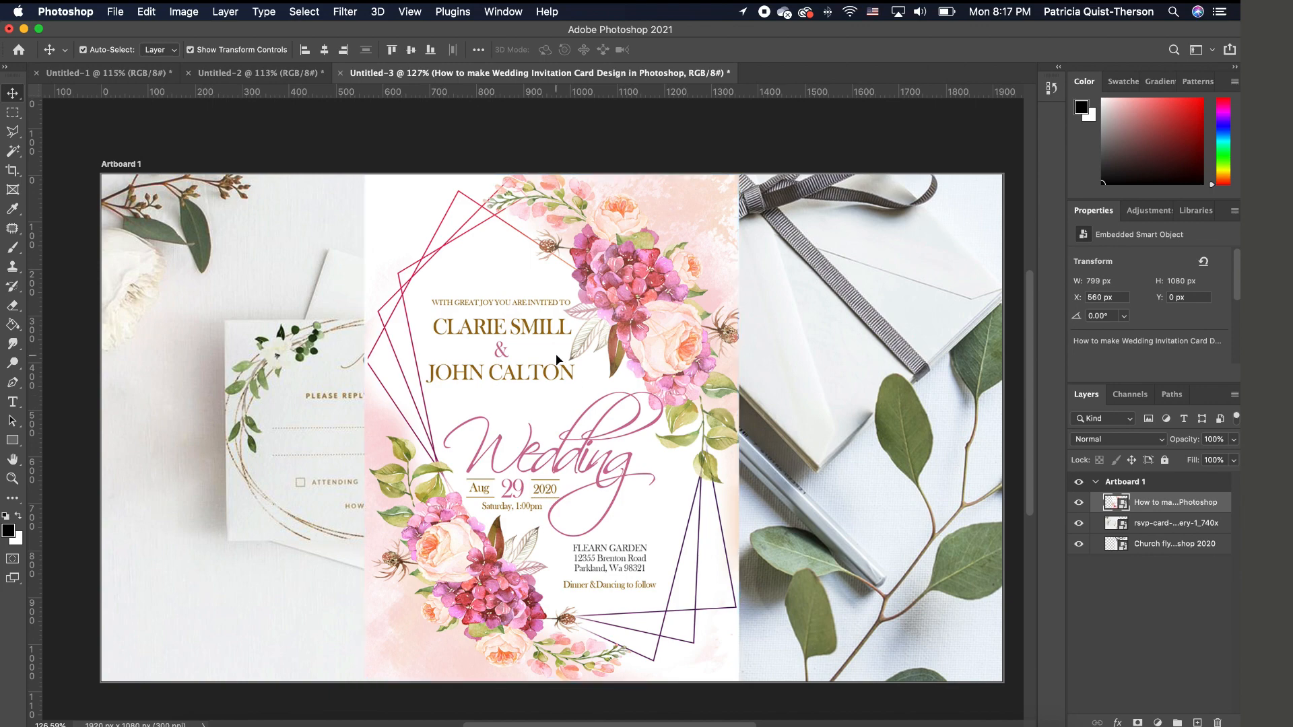
pyautogui.moveTo(557, 363); pyautogui.dragTo(649, 353)
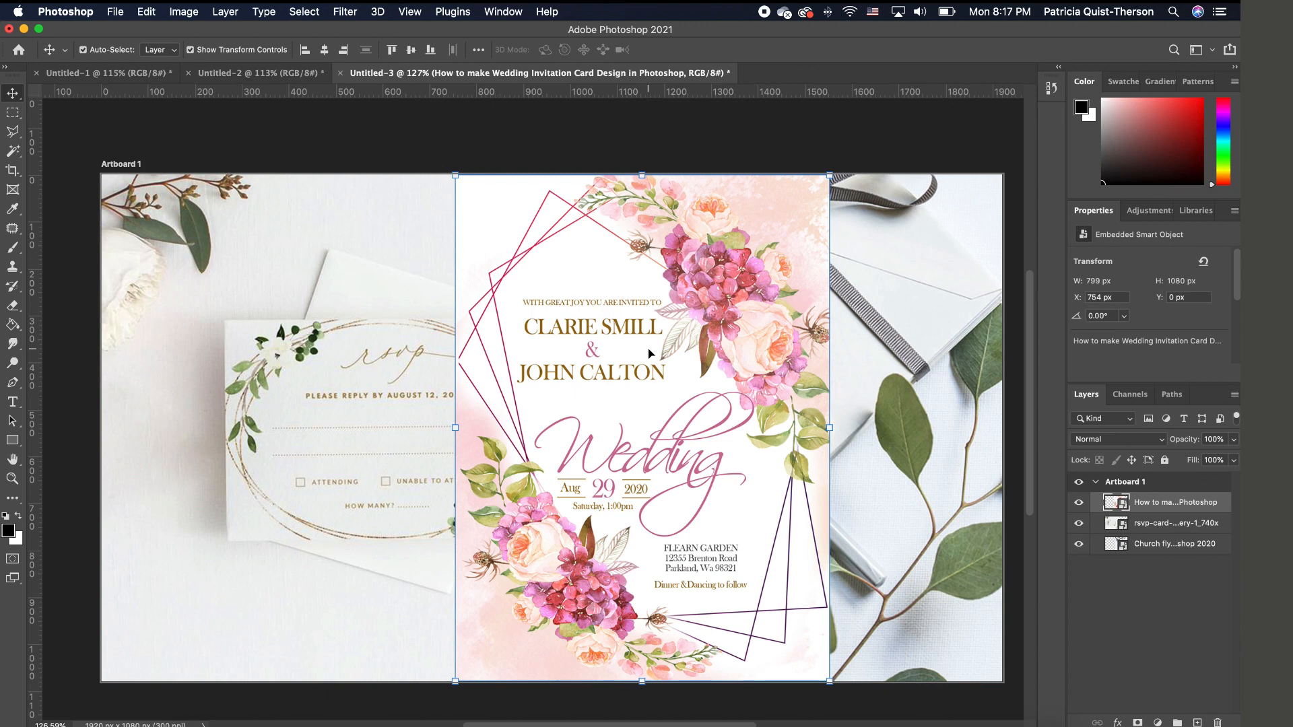
# Hide the wedding invitation layer and rasterize the RSVP card photo
pyautogui.click(1078, 503)
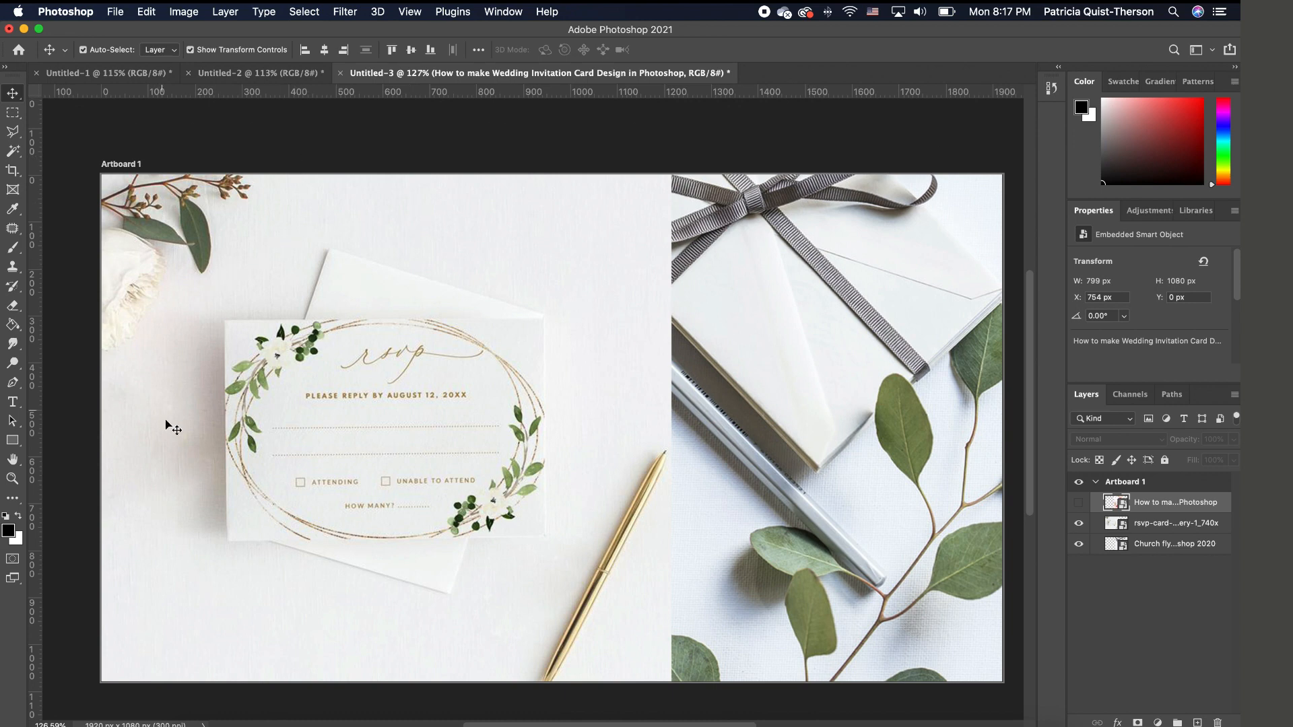
pyautogui.click(514, 288)
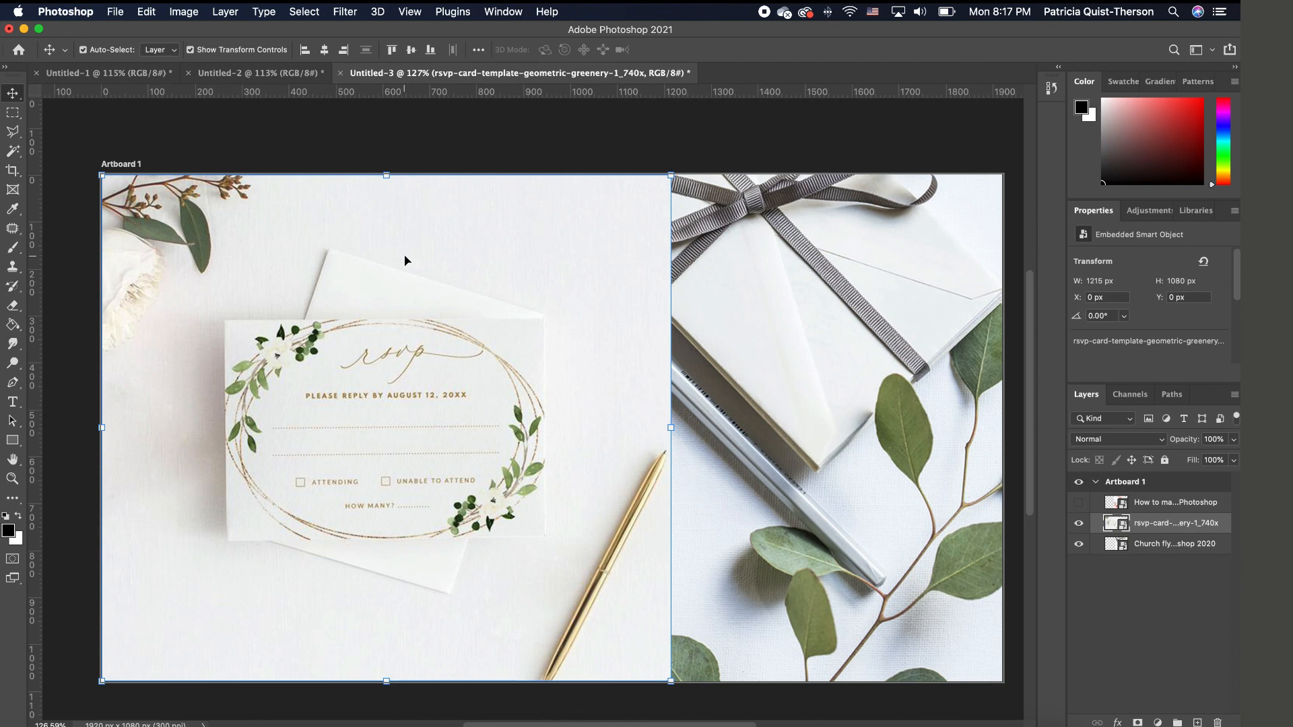
pyautogui.click(12, 247)
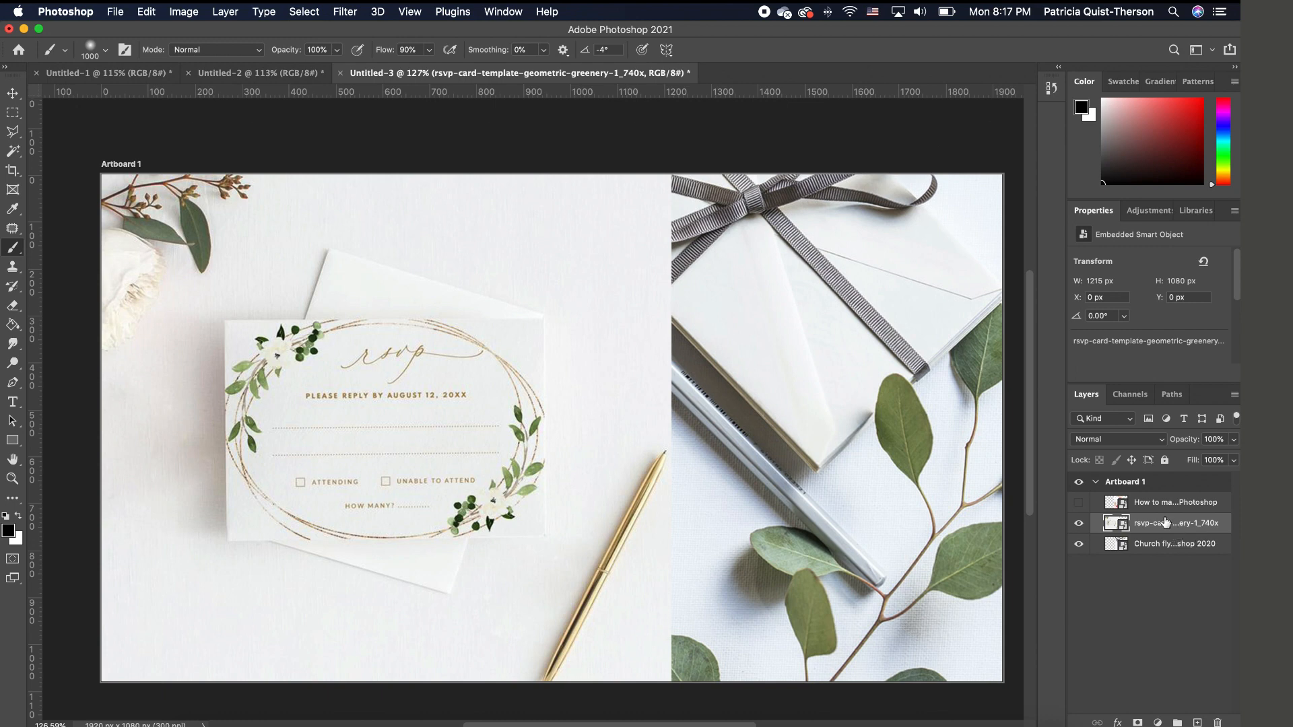
pyautogui.click(441, 335)
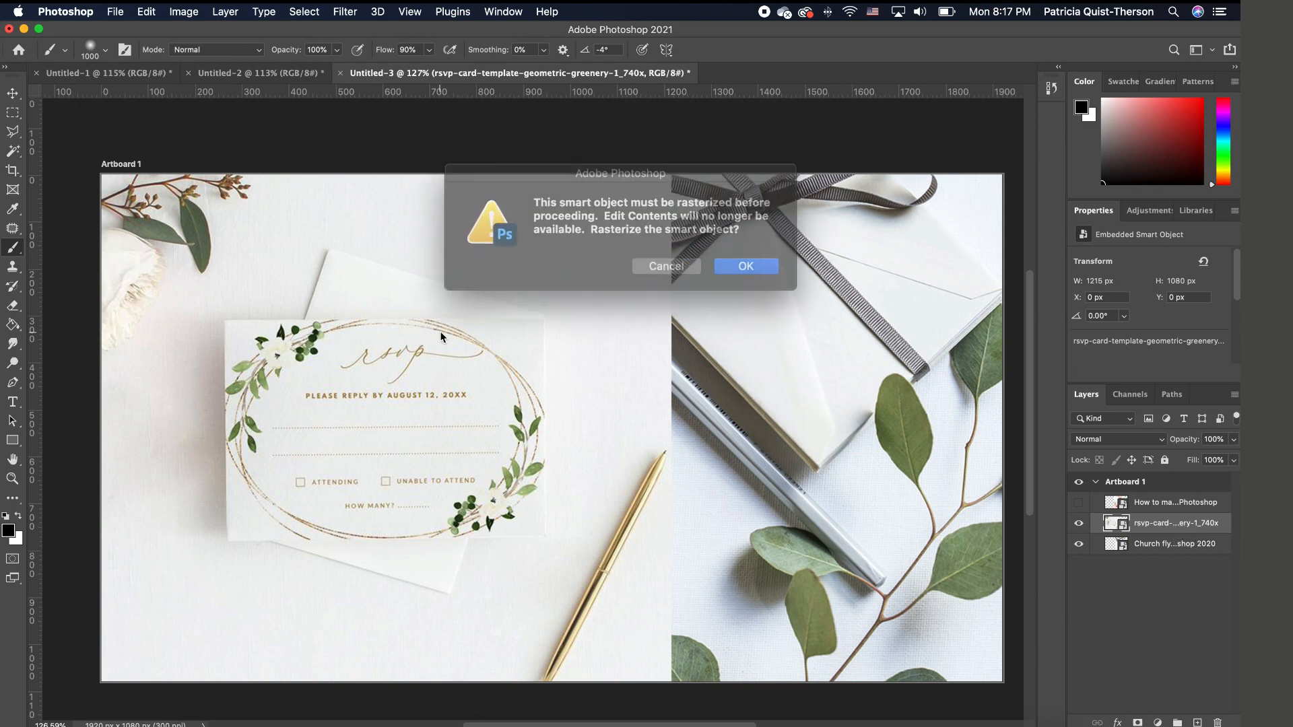
pyautogui.click(732, 262)
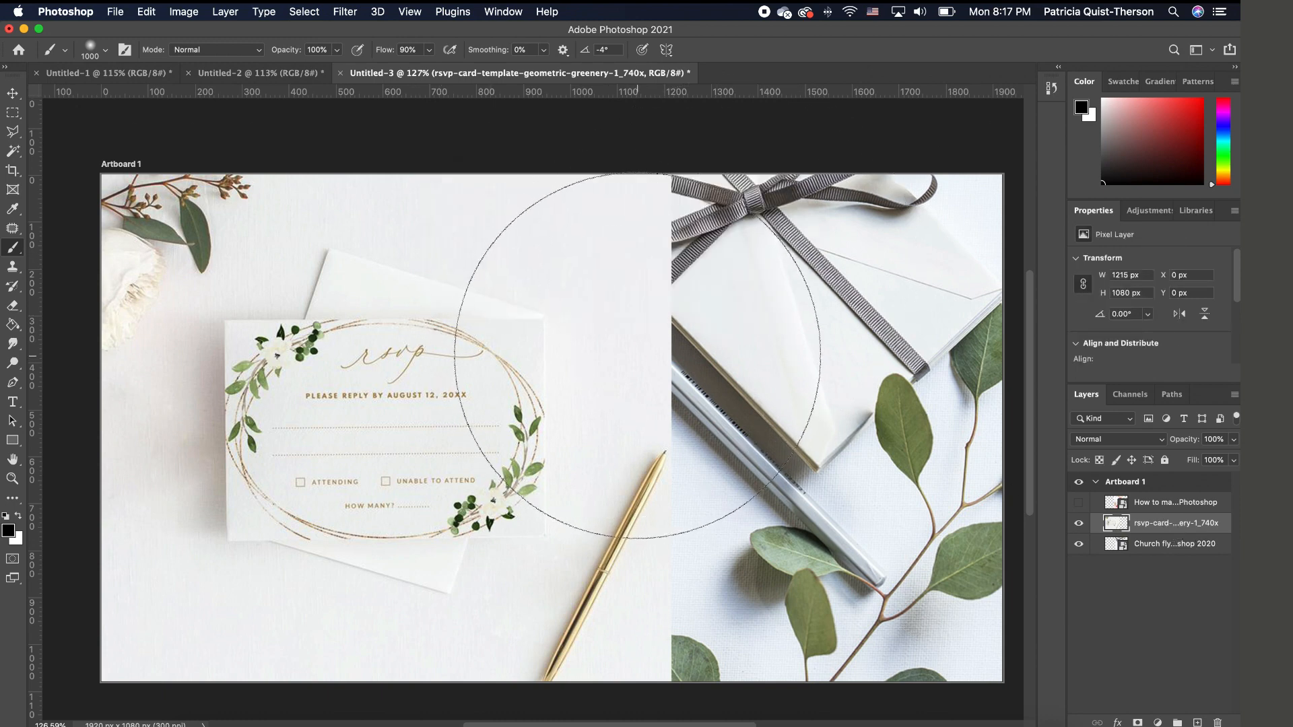
# Erase the right and lower parts of the RSVP card photo with a soft 500 px eraser
pyautogui.press('[')
pyautogui.press('[')
pyautogui.press('[')
pyautogui.press('[')
pyautogui.press('[')
pyautogui.press('[')
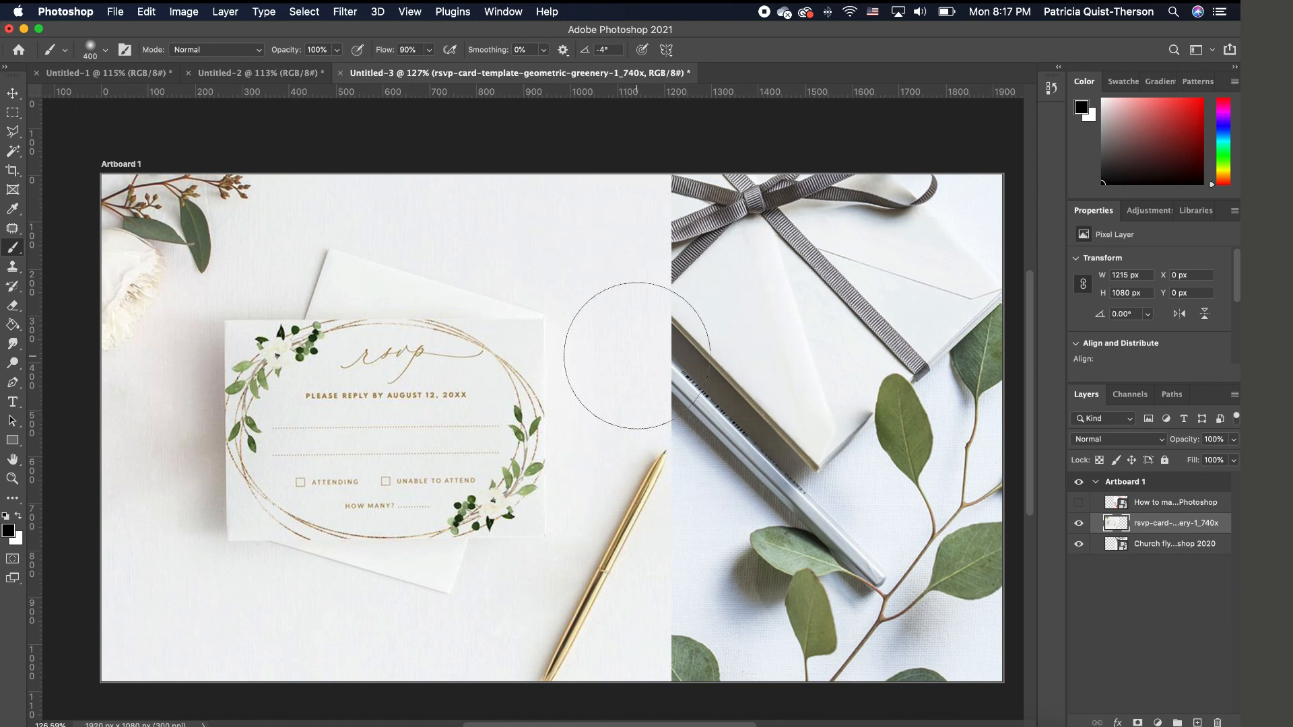
pyautogui.moveTo(643, 335); pyautogui.dragTo(655, 333)
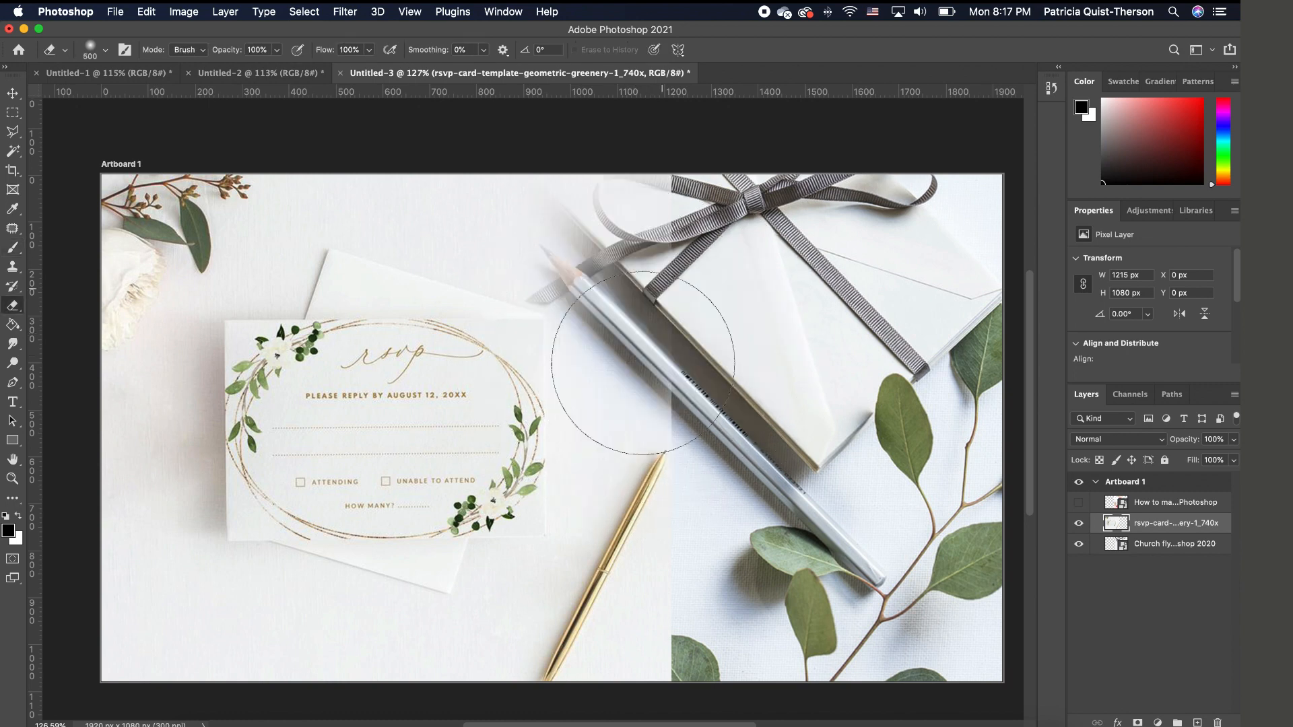
pyautogui.moveTo(644, 370)
pyautogui.mouseDown()
pyautogui.moveTo(648, 401)
pyautogui.moveTo(668, 215)
pyautogui.moveTo(627, 576)
pyautogui.moveTo(570, 606)
pyautogui.moveTo(623, 647)
pyautogui.moveTo(594, 664)
pyautogui.moveTo(617, 611)
pyautogui.moveTo(589, 583)
pyautogui.moveTo(598, 495)
pyautogui.moveTo(583, 456)
pyautogui.moveTo(565, 455)
pyautogui.moveTo(582, 422)
pyautogui.moveTo(504, 361)
pyautogui.moveTo(477, 358)
pyautogui.moveTo(525, 456)
pyautogui.moveTo(478, 590)
pyautogui.moveTo(537, 606)
pyautogui.moveTo(476, 575)
pyautogui.moveTo(275, 579)
pyautogui.moveTo(345, 560)
pyautogui.mouseUp()
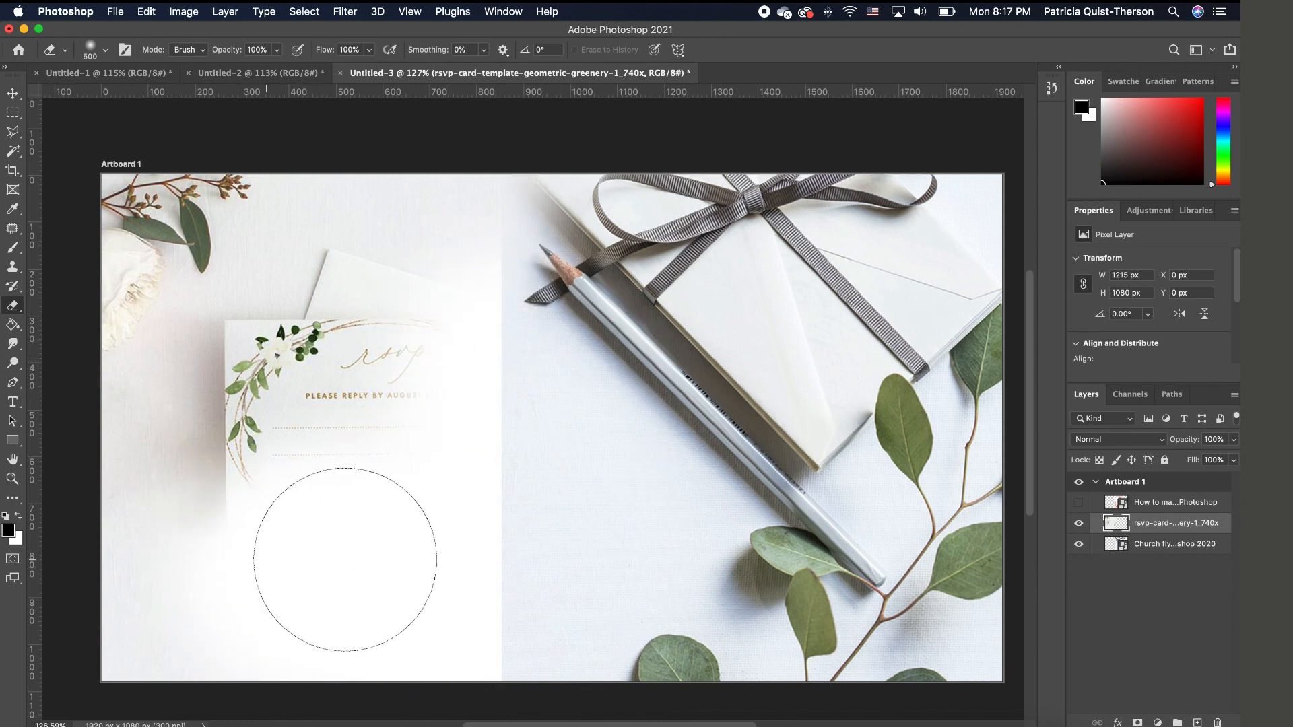
# Erase the rest of the RSVP card with soft 175 to 300 px eraser sizes, keeping the flower and leaves in the upper-left corner
pyautogui.press('[')
pyautogui.press('[')
pyautogui.press('[')
pyautogui.press('[')
pyautogui.press('[')
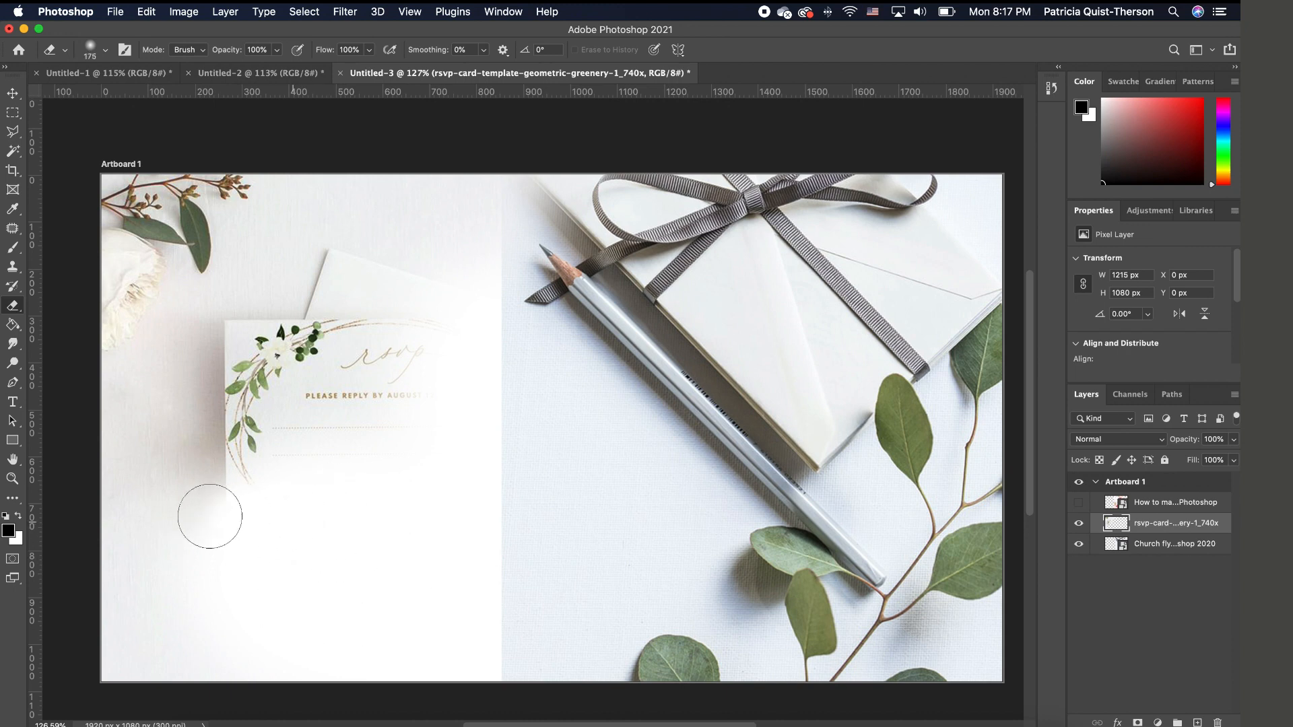
pyautogui.moveTo(209, 517)
pyautogui.mouseDown()
pyautogui.moveTo(276, 505)
pyautogui.moveTo(260, 477)
pyautogui.moveTo(291, 438)
pyautogui.moveTo(220, 450)
pyautogui.moveTo(265, 408)
pyautogui.moveTo(277, 352)
pyautogui.moveTo(259, 351)
pyautogui.moveTo(306, 357)
pyautogui.moveTo(433, 414)
pyautogui.moveTo(485, 357)
pyautogui.moveTo(453, 293)
pyautogui.moveTo(403, 294)
pyautogui.moveTo(376, 271)
pyautogui.moveTo(324, 333)
pyautogui.mouseUp()
pyautogui.press(']')
pyautogui.press(']')
pyautogui.press(']')
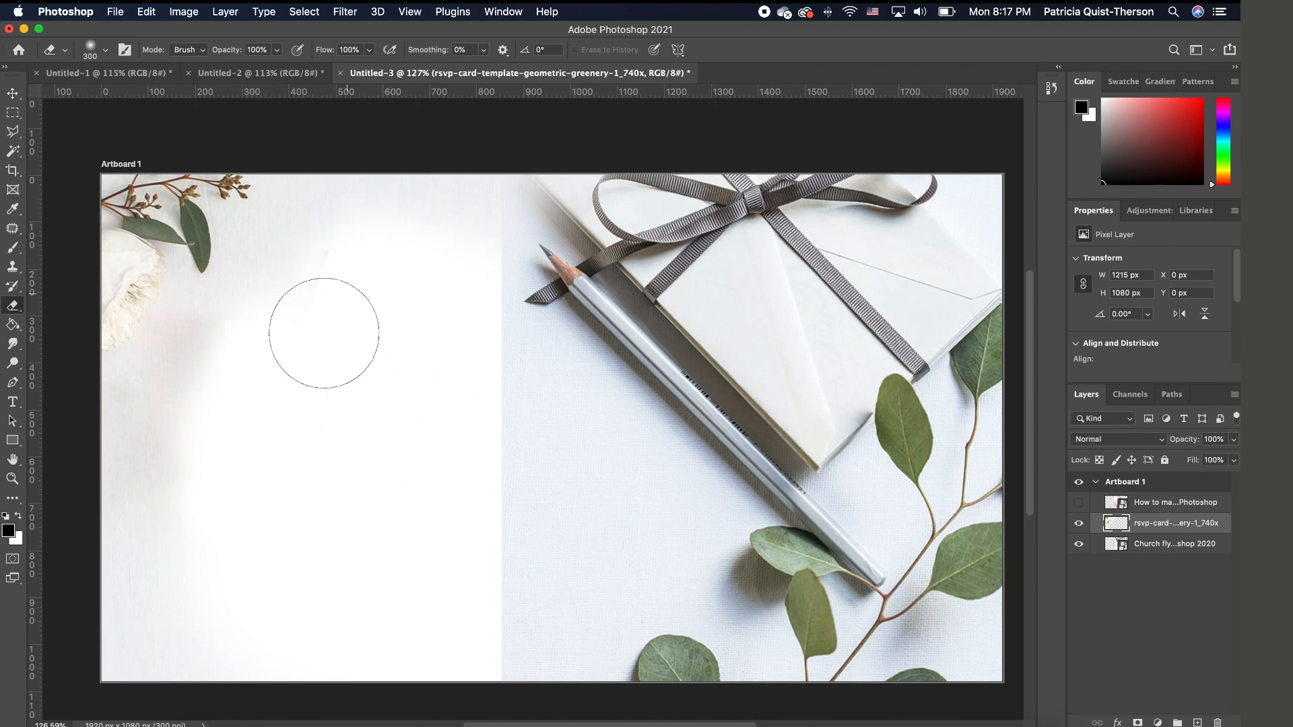
# Show the wedding invitation again, tilt it -8.87° over the erased area, and move it up to expose the background below
pyautogui.click(13, 94)
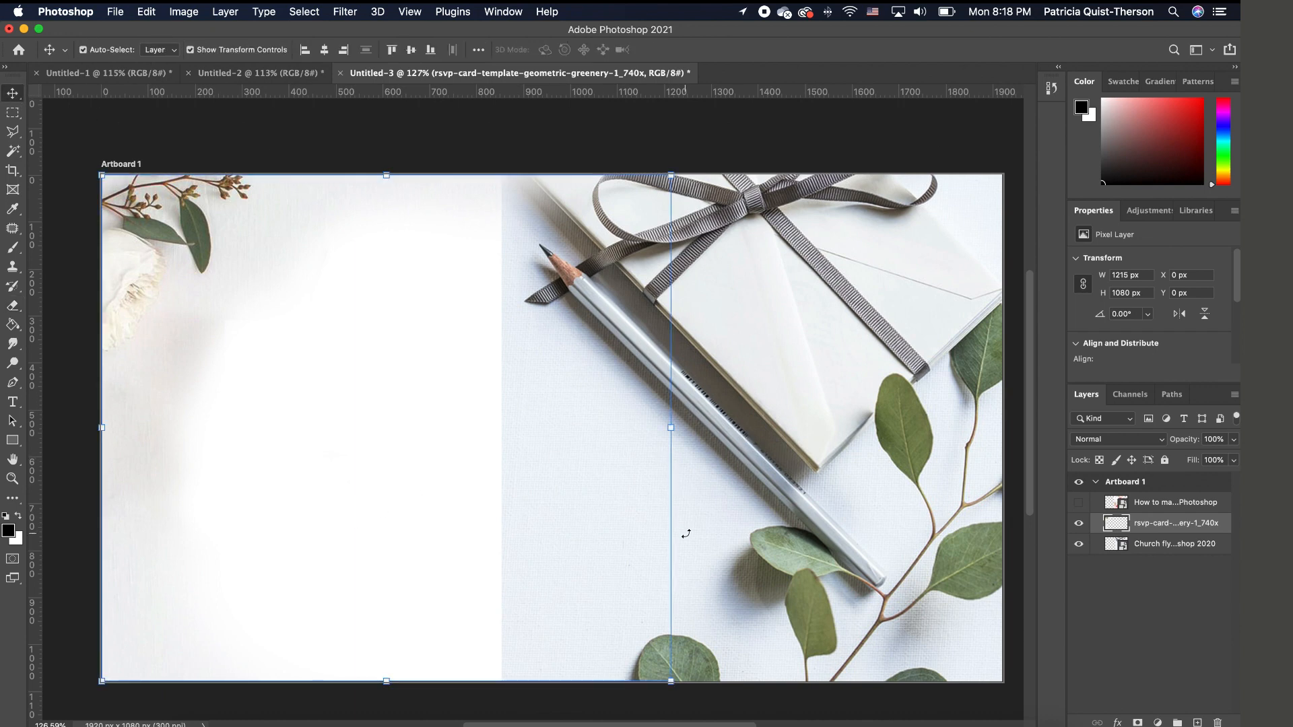
pyautogui.click(345, 337)
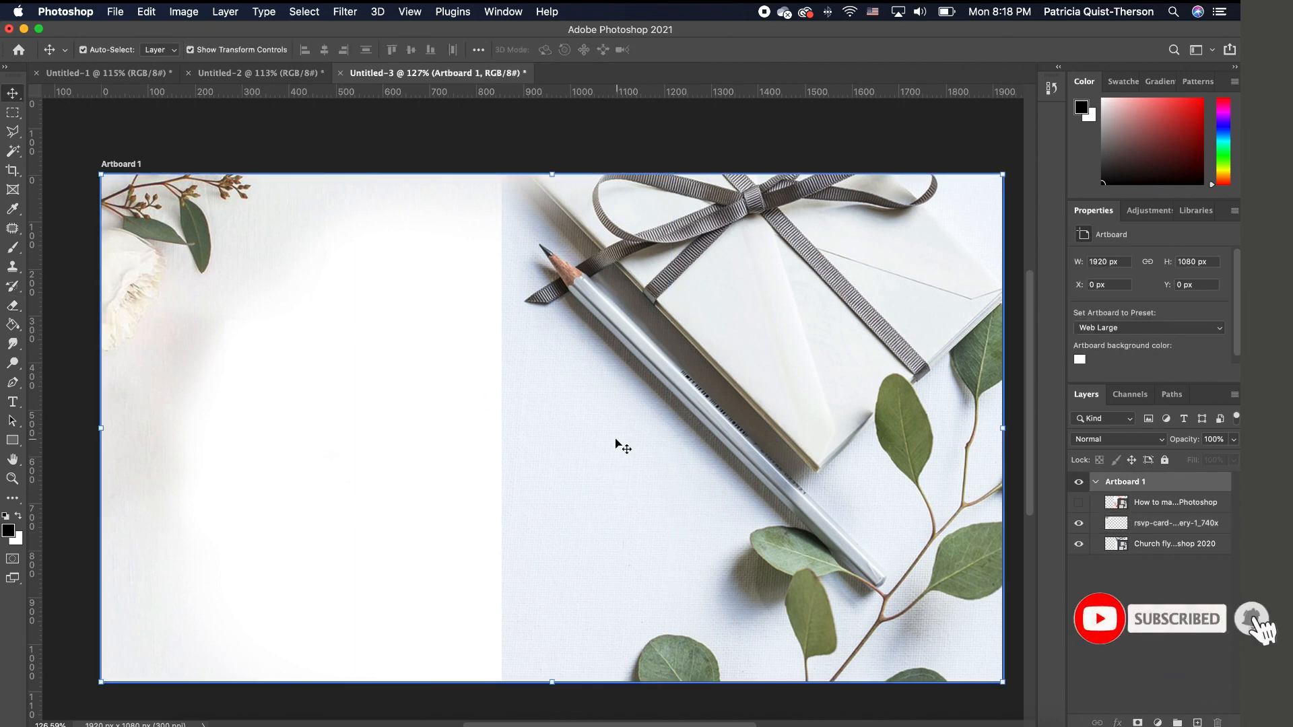
pyautogui.click(1079, 503)
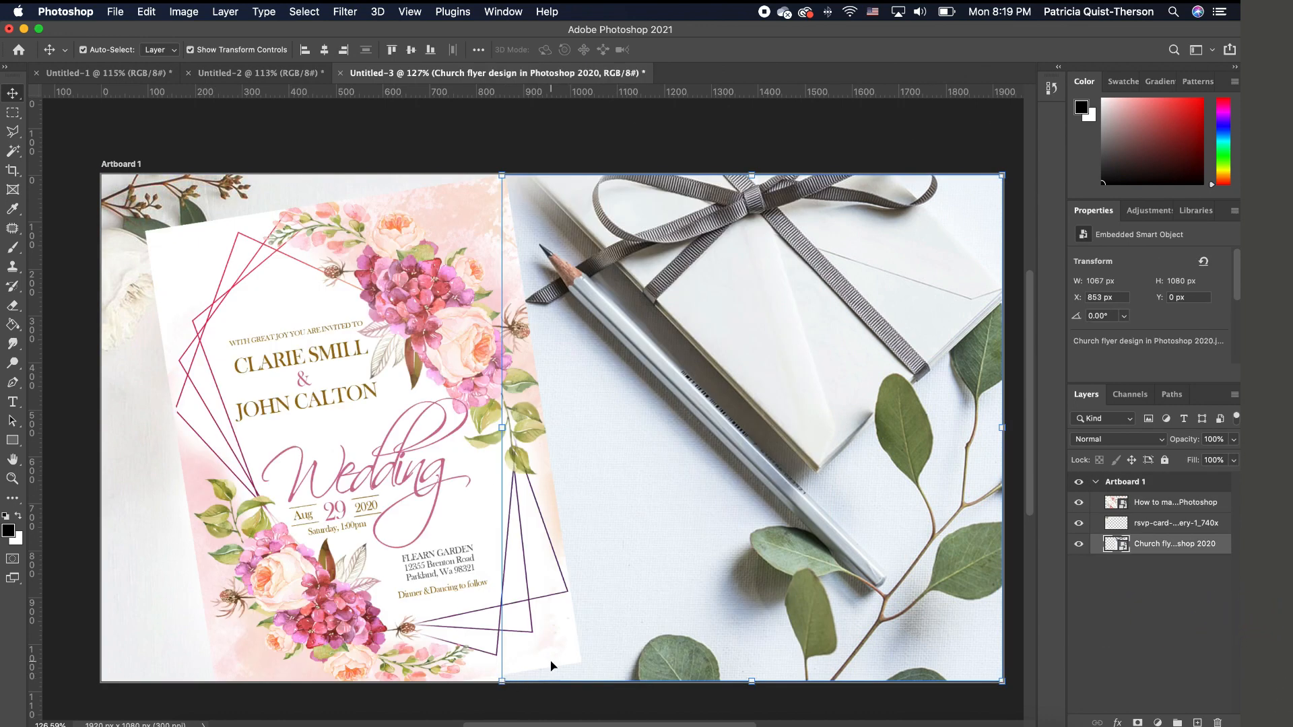
pyautogui.moveTo(424, 517); pyautogui.dragTo(416, 452)
# Copy a 141 x 536 px strip from the ribbon photo's lower left edge to a new layer and shift it left to X 750 px
pyautogui.click(667, 549)
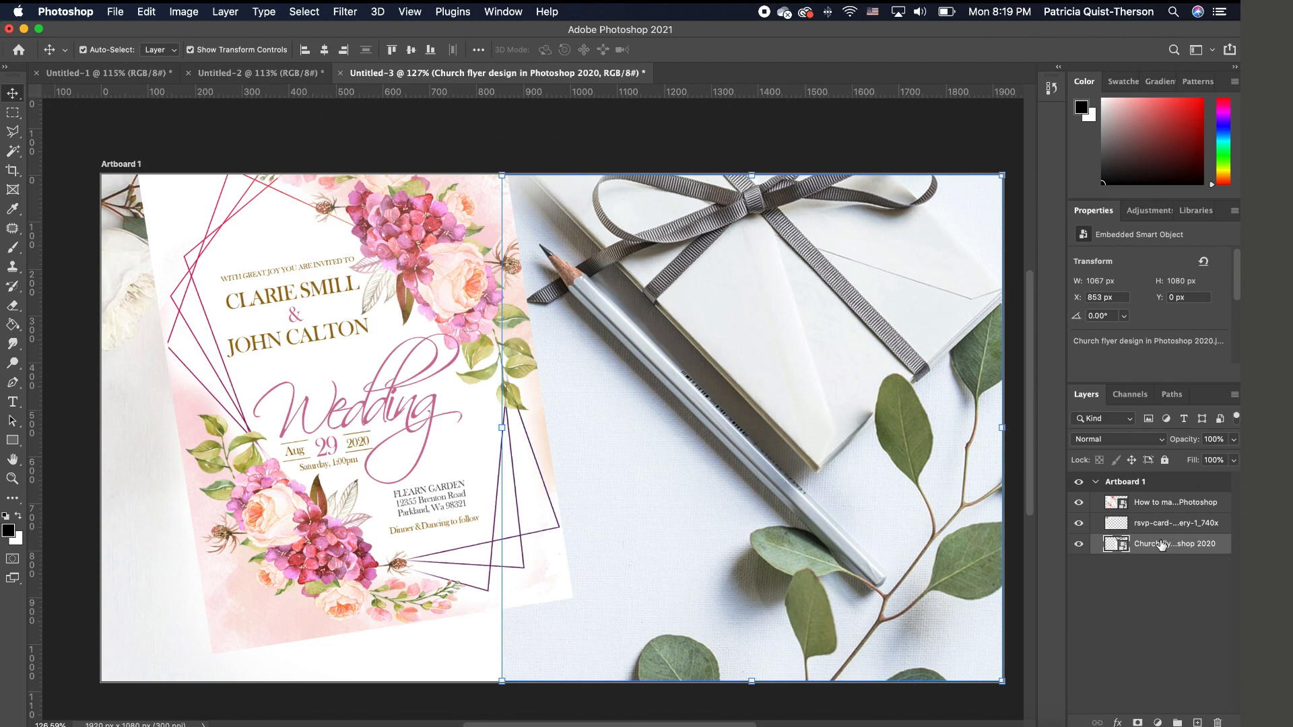
pyautogui.moveTo(12, 112); pyautogui.dragTo(62, 140)
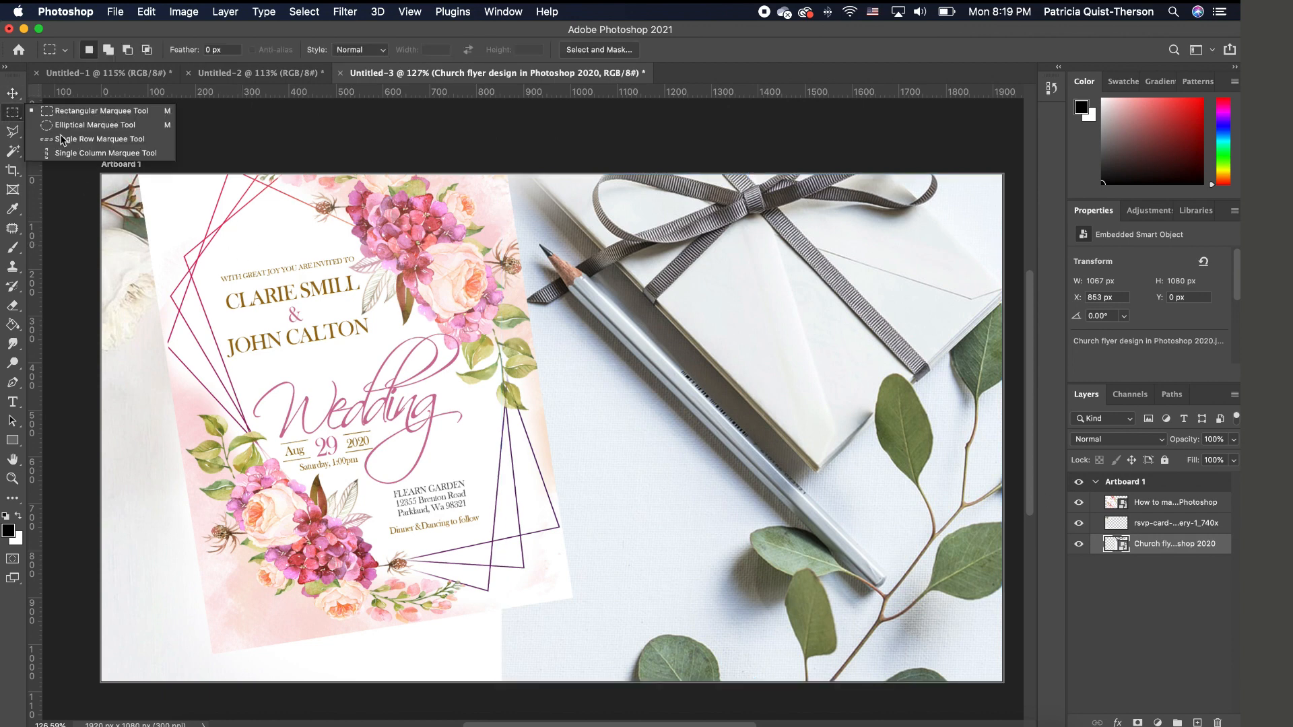
pyautogui.moveTo(442, 431); pyautogui.dragTo(568, 681)
pyautogui.rightClick(540, 657)
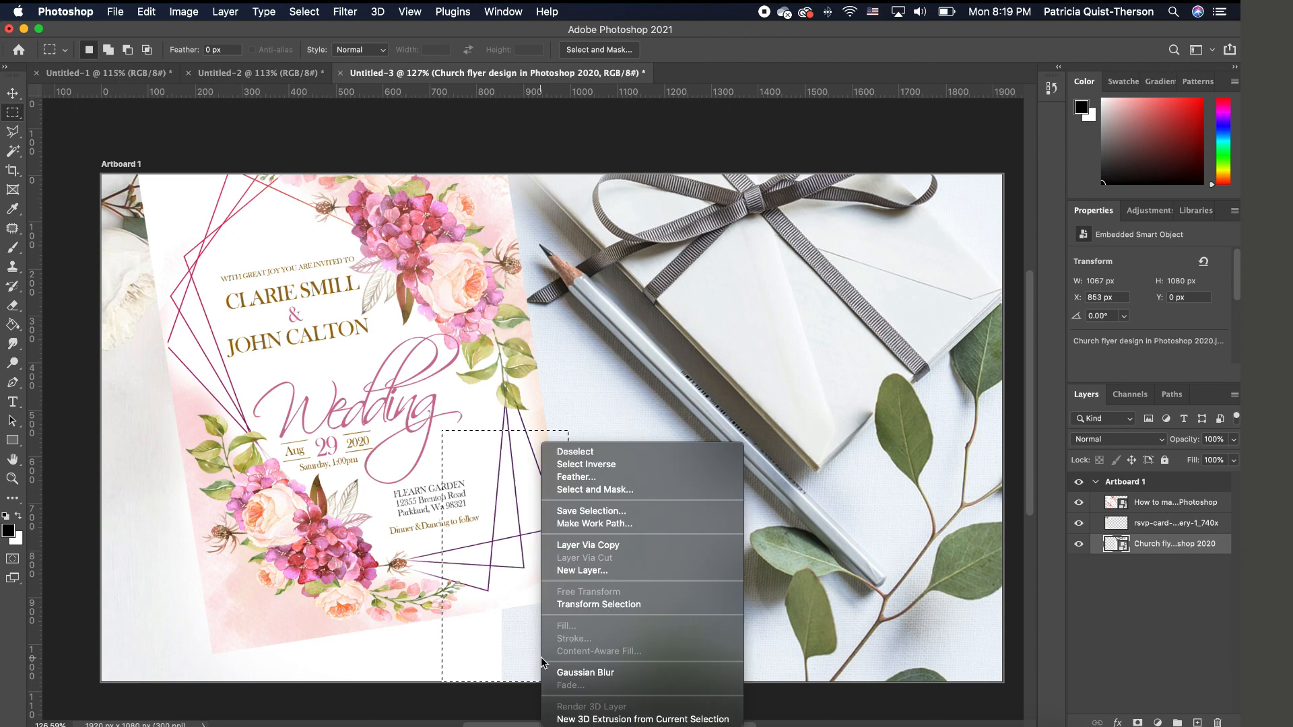
pyautogui.click(572, 543)
pyautogui.click(12, 93)
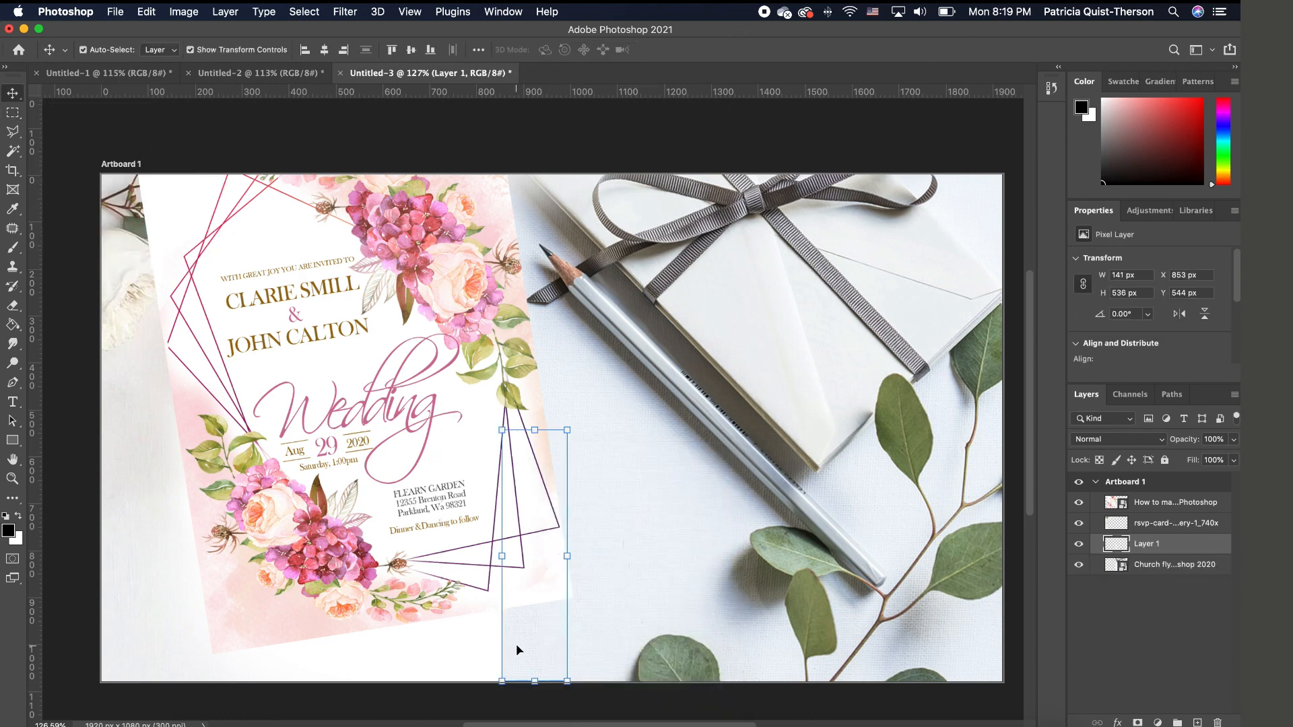
pyautogui.moveTo(516, 644); pyautogui.dragTo(478, 652)
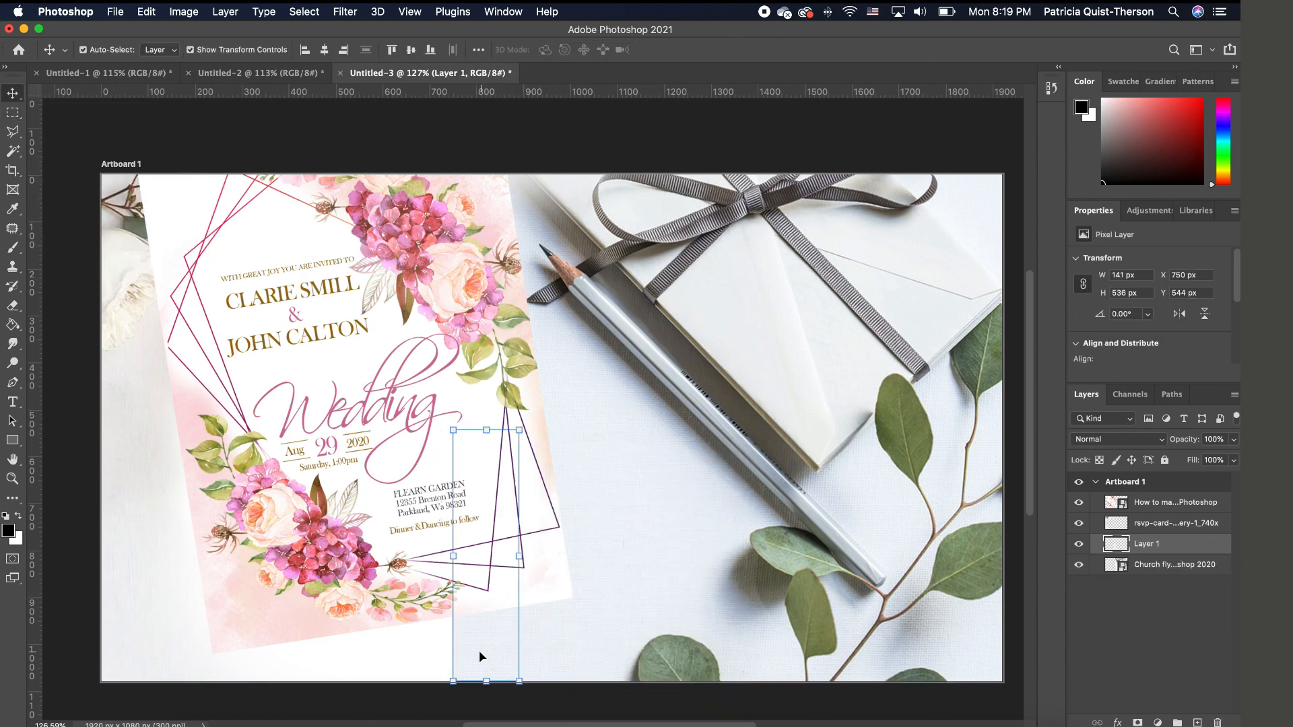
# Move the tilted wedding invitation back down to X 111 px, Y 0 px
pyautogui.click(576, 619)
pyautogui.moveTo(393, 357); pyautogui.dragTo(408, 423)
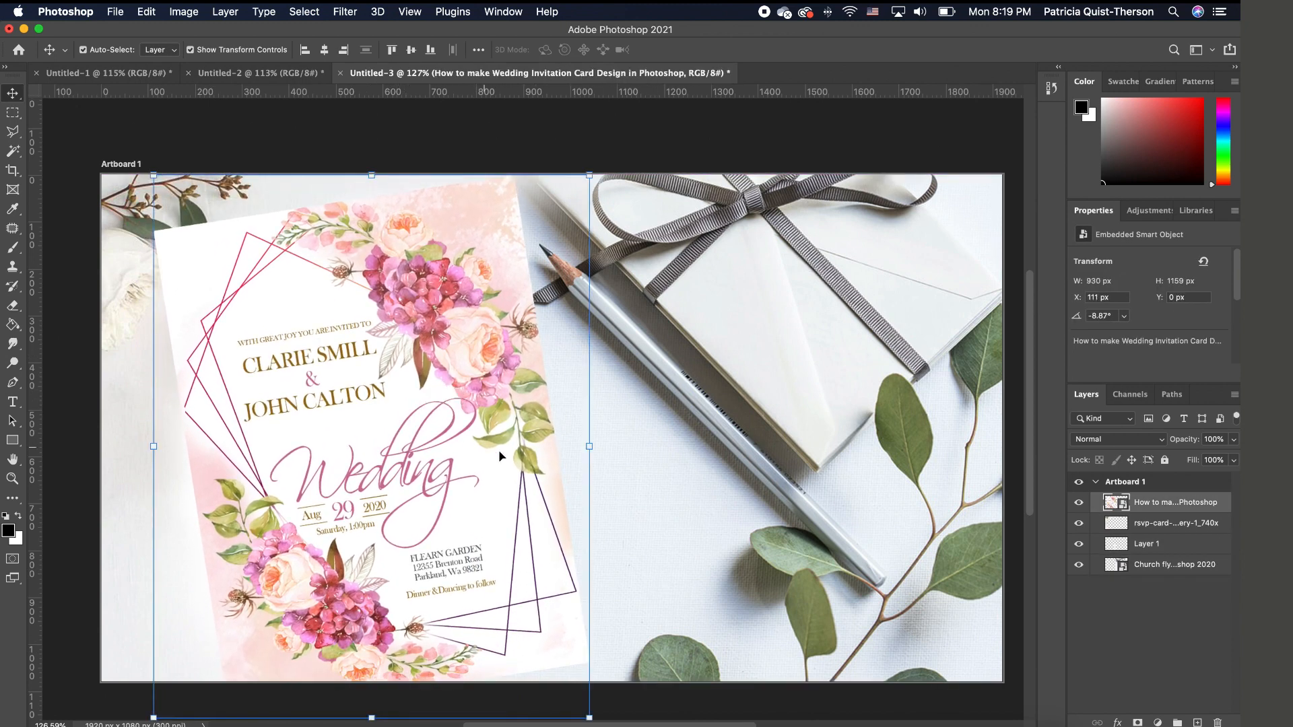
# Merge the RSVP photo, the copied strip and the ribbon photo into one background layer
pyautogui.click(674, 543)
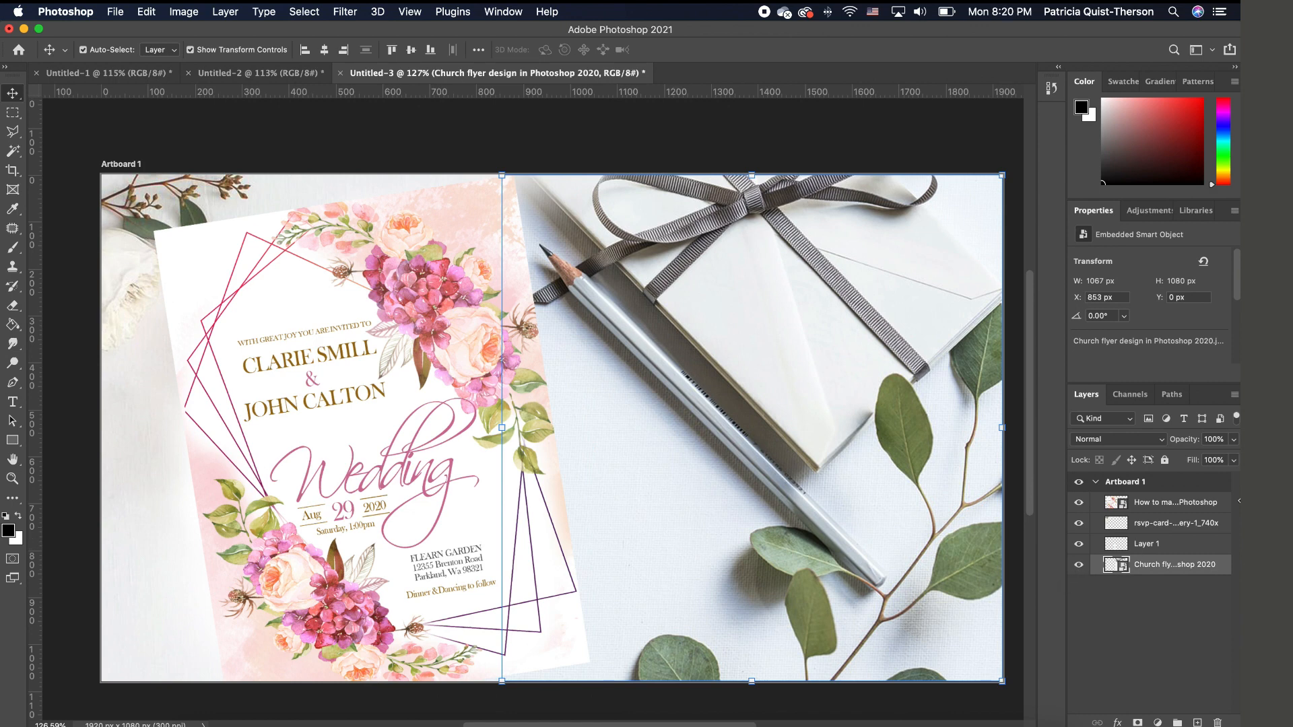
pyautogui.click(1158, 529)
pyautogui.keyDown('shift'); pyautogui.click(1174, 547); pyautogui.keyUp('shift')
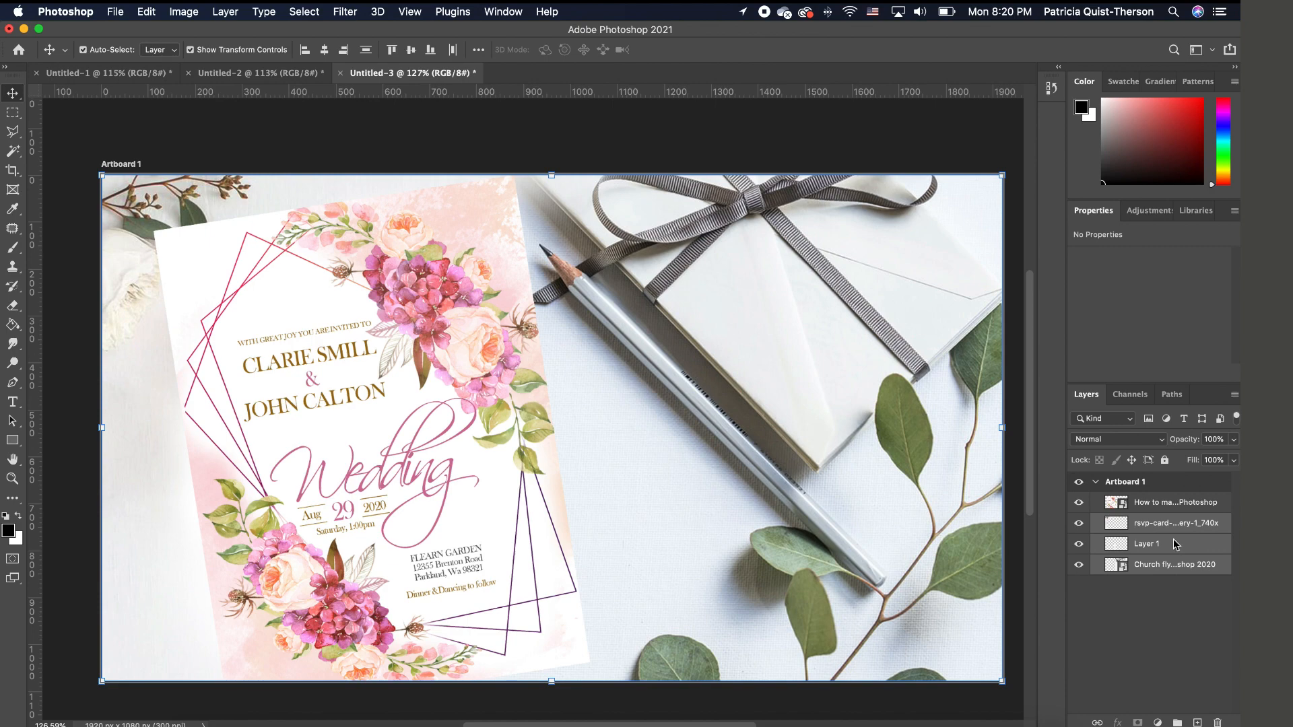
pyautogui.rightClick(1173, 539)
pyautogui.click(1019, 524)
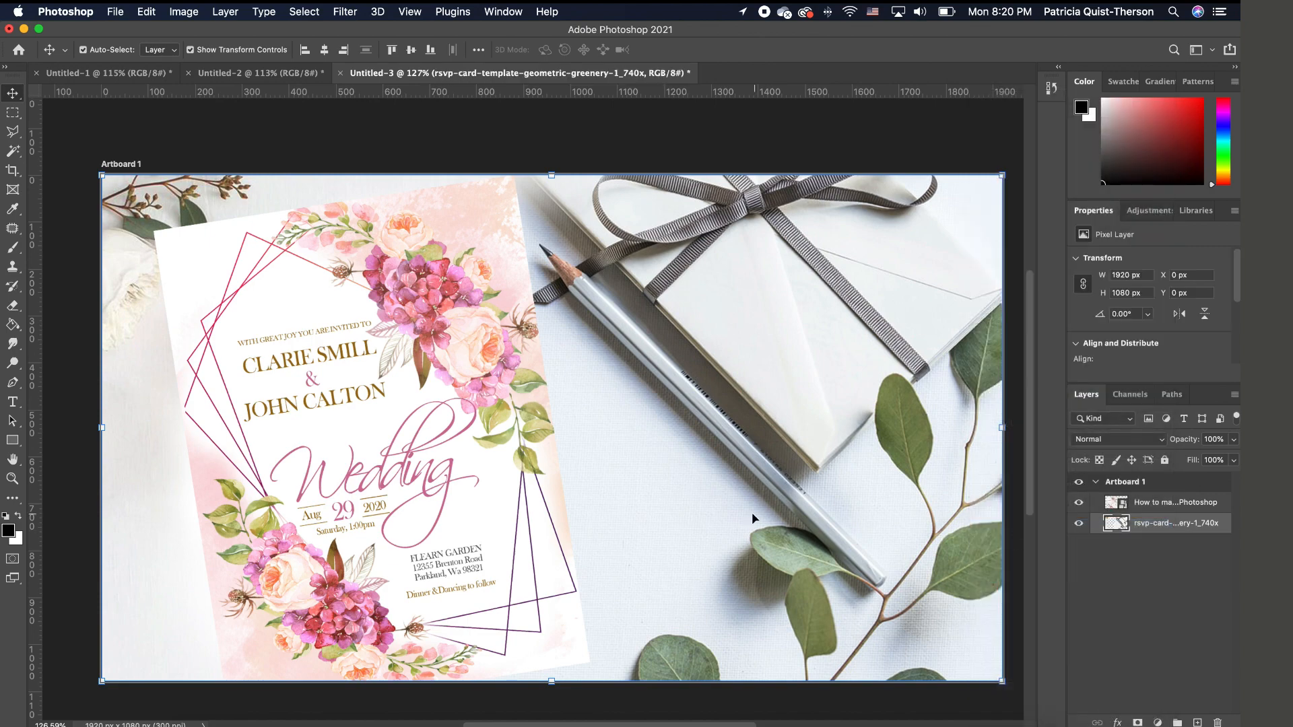
# Hide the wedding invitation and set the Clone Stamp brush size to 200 px for retouching the merged background
pyautogui.click(1079, 504)
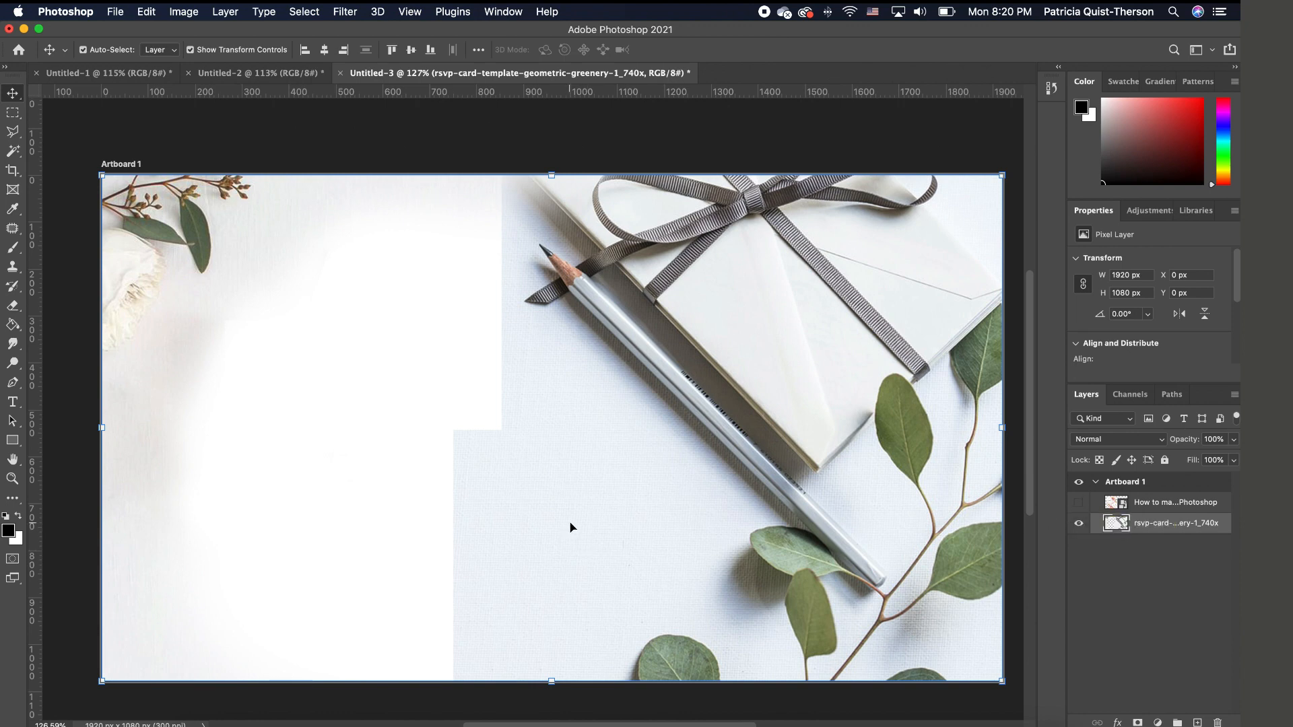
pyautogui.click(13, 308)
pyautogui.click(12, 309)
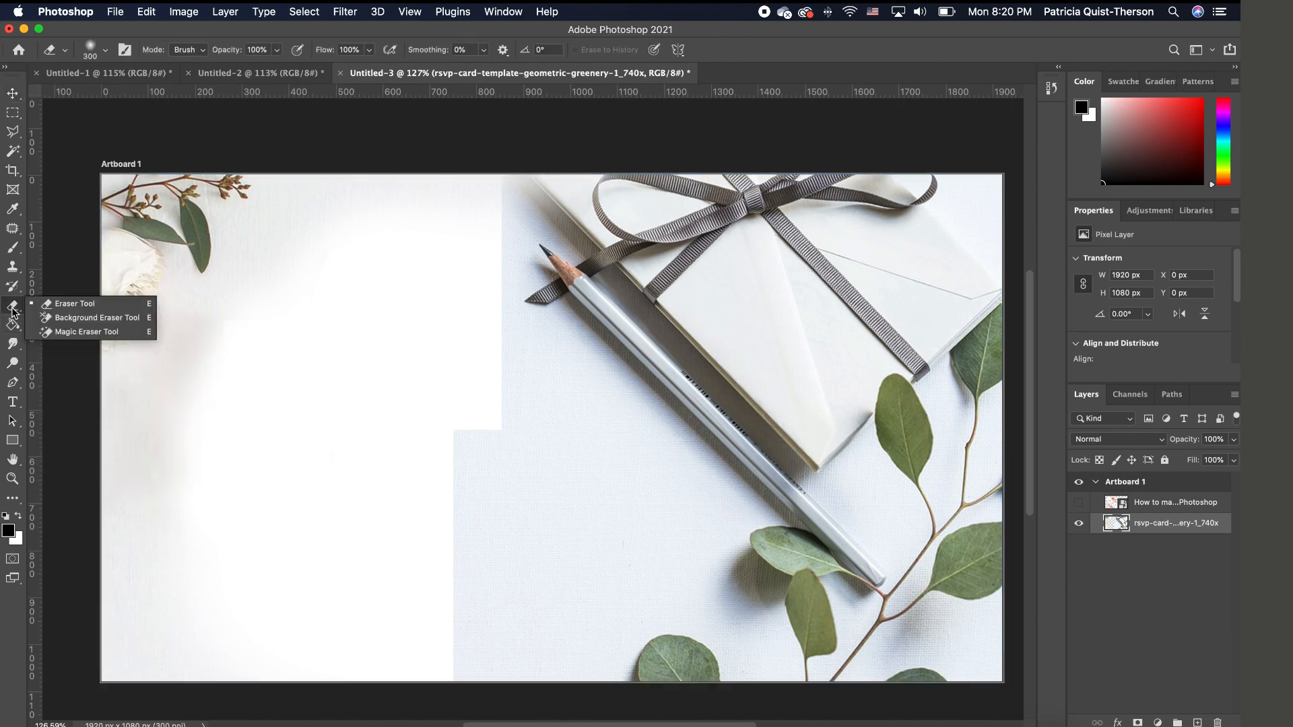
pyautogui.click(13, 268)
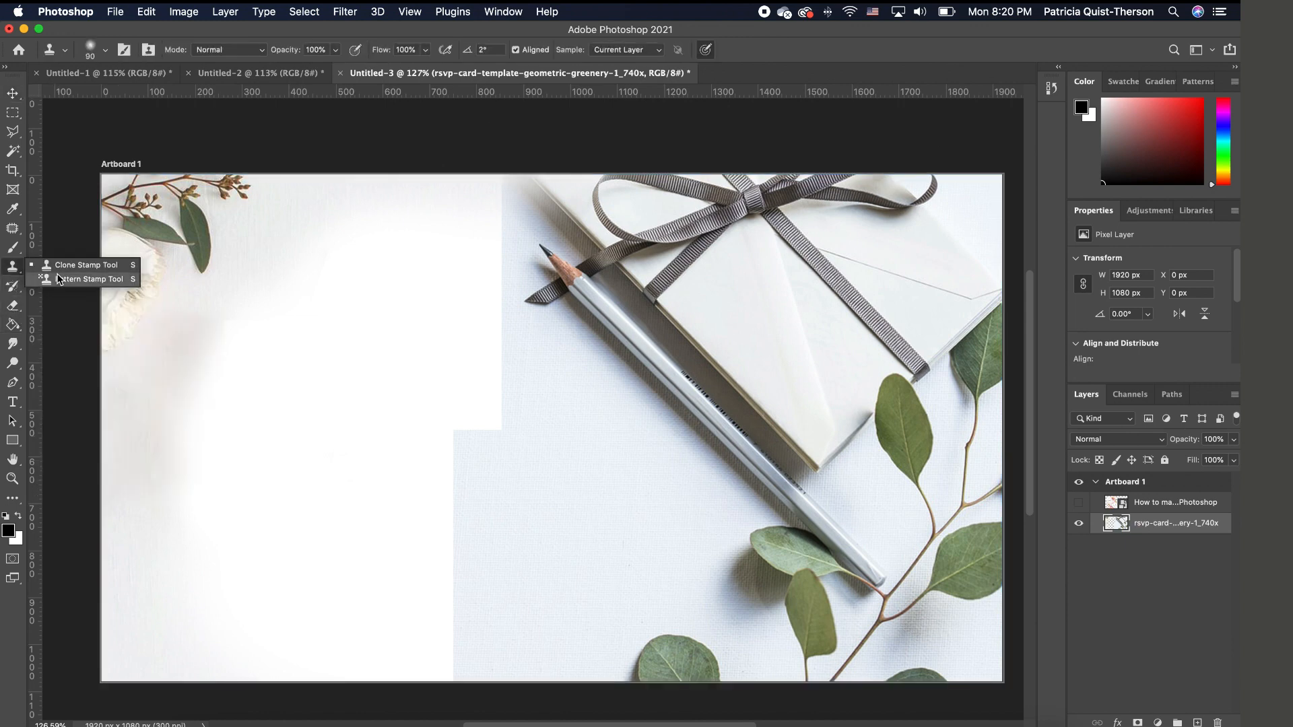
pyautogui.click(82, 265)
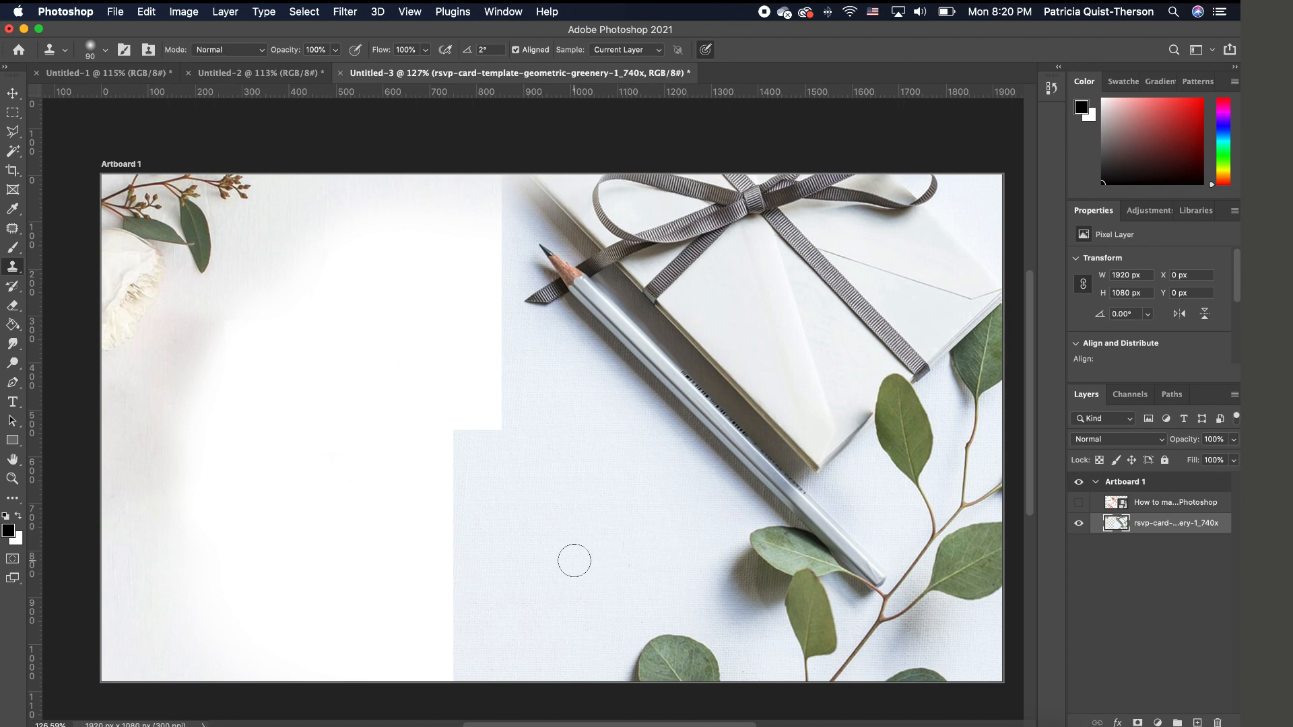
pyautogui.press(']')
pyautogui.press(']')
pyautogui.press(']')
pyautogui.press(']')
pyautogui.press(']')
# Clone the pale linen texture from below the pencil over the stepped hard edge and the lower part of the white area
pyautogui.keyDown('alt'); pyautogui.click(552, 545); pyautogui.keyUp('alt')
pyautogui.moveTo(443, 598)
pyautogui.mouseDown()
pyautogui.moveTo(431, 676)
pyautogui.moveTo(444, 648)
pyautogui.moveTo(444, 493)
pyautogui.moveTo(468, 450)
pyautogui.moveTo(518, 443)
pyautogui.moveTo(500, 440)
pyautogui.moveTo(472, 493)
pyautogui.moveTo(518, 516)
pyautogui.mouseUp()
pyautogui.press('super+z')
pyautogui.moveTo(467, 591)
pyautogui.mouseDown()
pyautogui.moveTo(442, 655)
pyautogui.moveTo(444, 695)
pyautogui.moveTo(425, 566)
pyautogui.moveTo(447, 512)
pyautogui.mouseUp()
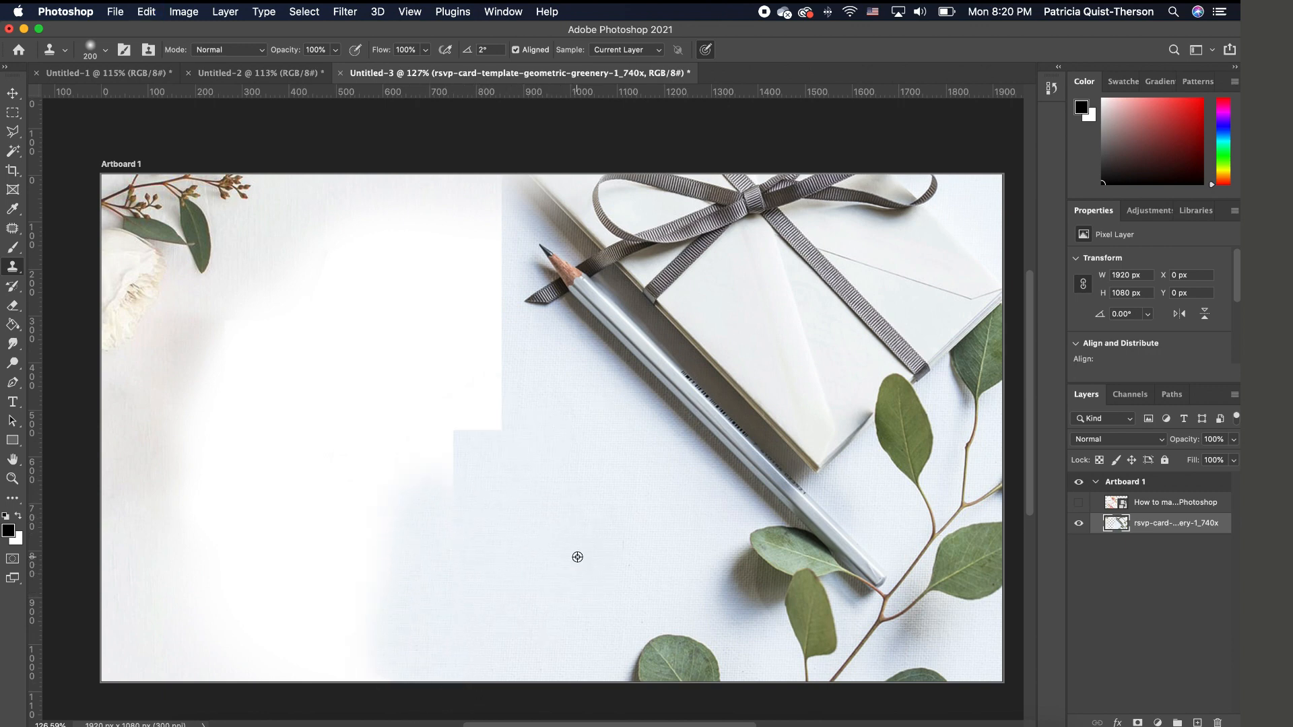
pyautogui.moveTo(472, 458)
pyautogui.mouseDown()
pyautogui.moveTo(462, 453)
pyautogui.moveTo(511, 413)
pyautogui.moveTo(487, 432)
pyautogui.mouseUp()
pyautogui.keyDown('alt'); pyautogui.click(574, 515); pyautogui.keyUp('alt')
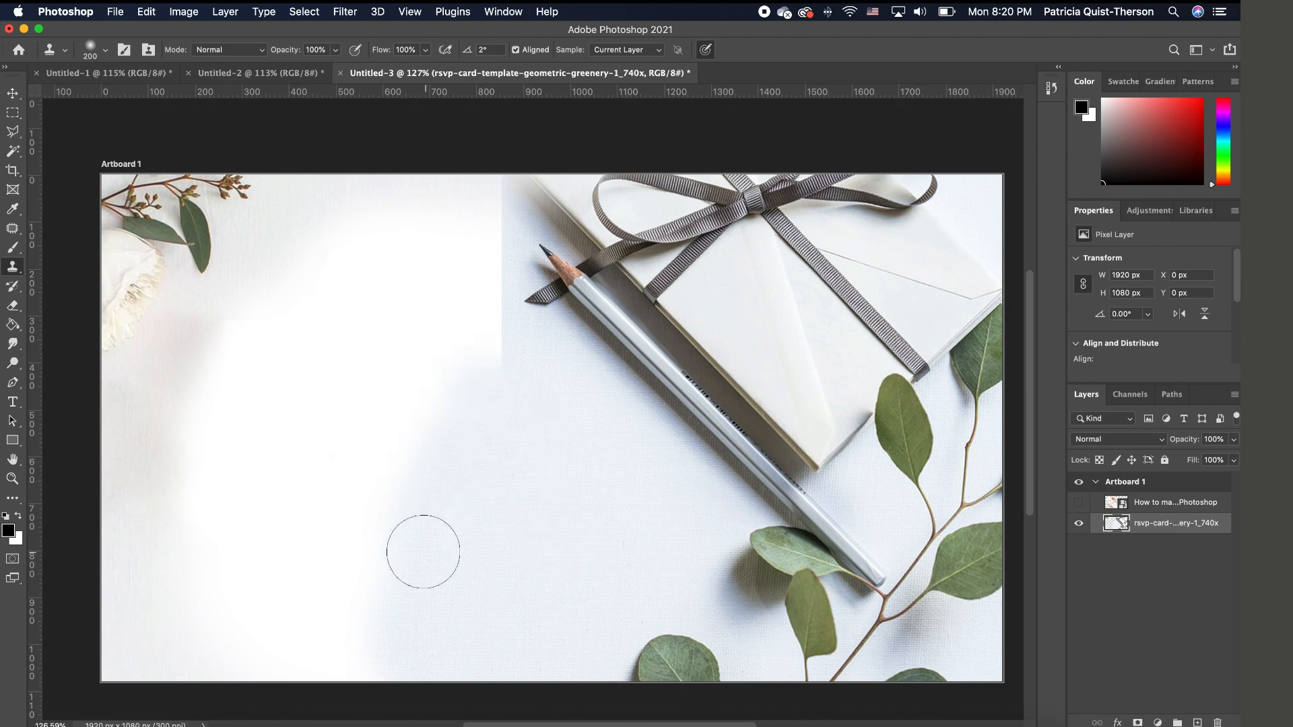
pyautogui.moveTo(415, 575); pyautogui.dragTo(351, 646)
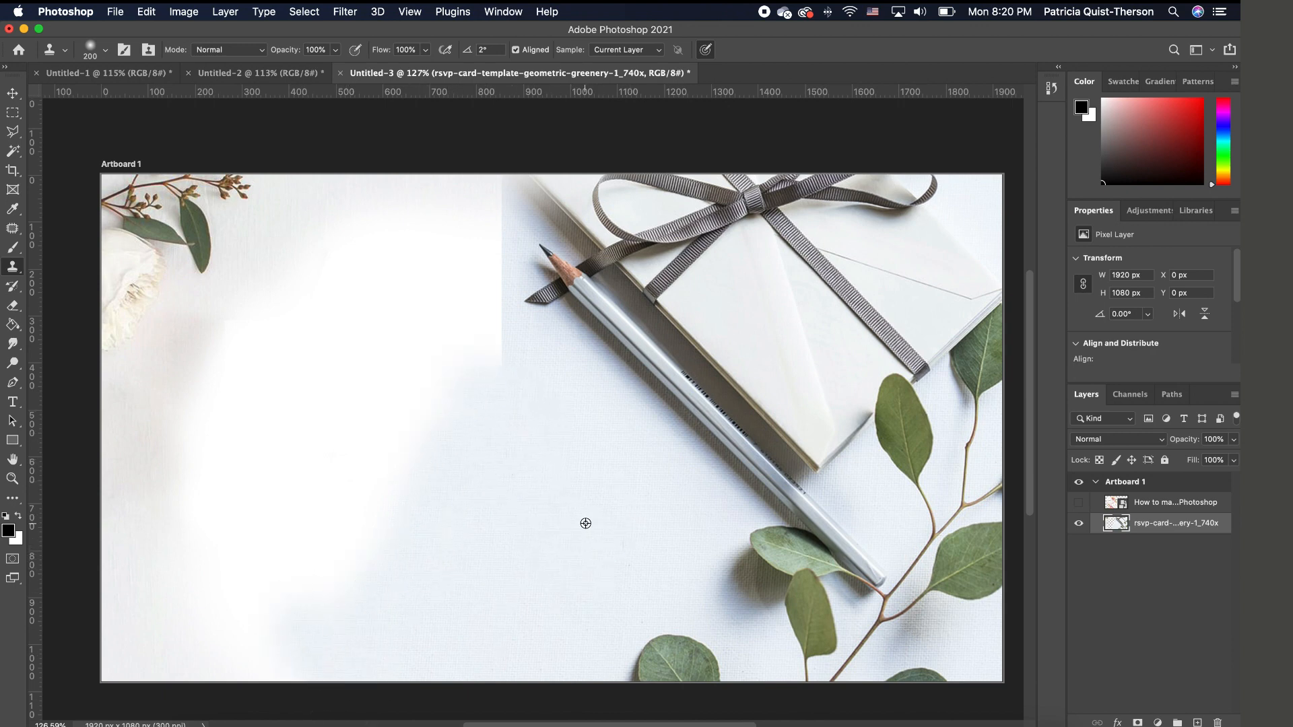
pyautogui.moveTo(509, 390)
pyautogui.mouseDown()
pyautogui.moveTo(444, 358)
pyautogui.moveTo(386, 530)
pyautogui.moveTo(335, 613)
pyautogui.mouseUp()
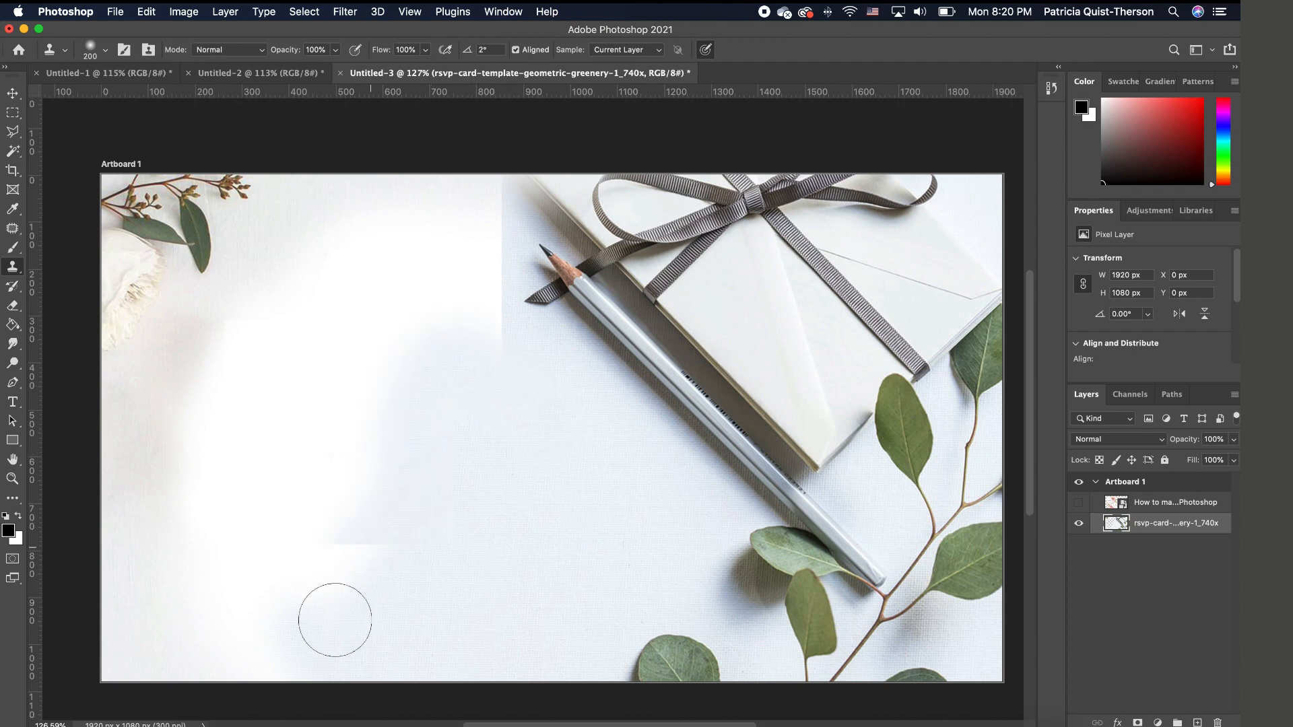
pyautogui.press('super+z')
pyautogui.press('super+z')
# Extend the cloned linen texture from below the pencil across the middle and lower left of the white area
pyautogui.keyDown('alt'); pyautogui.click(574, 533); pyautogui.keyUp('alt')
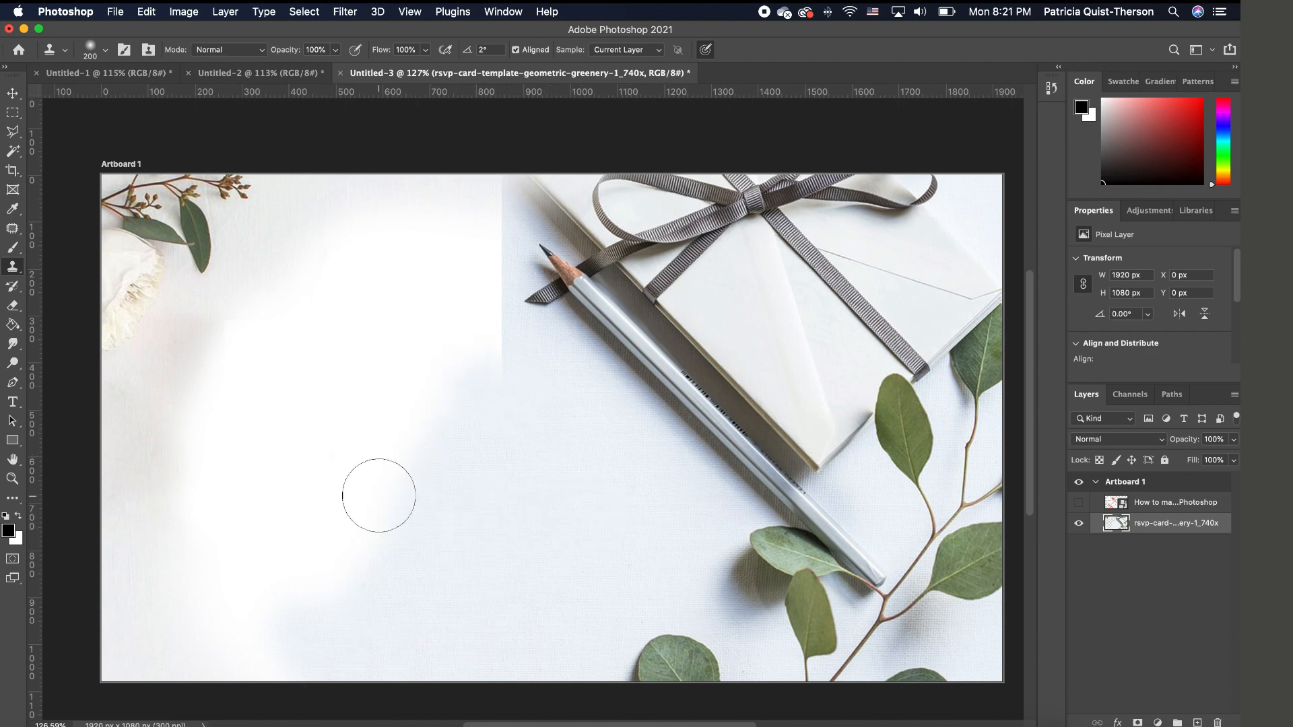
pyautogui.moveTo(379, 496); pyautogui.dragTo(290, 646)
pyautogui.keyDown('alt'); pyautogui.click(569, 509); pyautogui.keyUp('alt')
pyautogui.click(249, 652)
pyautogui.keyDown('alt'); pyautogui.click(595, 502); pyautogui.keyUp('alt')
pyautogui.moveTo(506, 357)
pyautogui.mouseDown()
pyautogui.moveTo(407, 454)
pyautogui.moveTo(205, 603)
pyautogui.moveTo(294, 457)
pyautogui.mouseUp()
pyautogui.keyDown('alt'); pyautogui.click(602, 481); pyautogui.keyUp('alt')
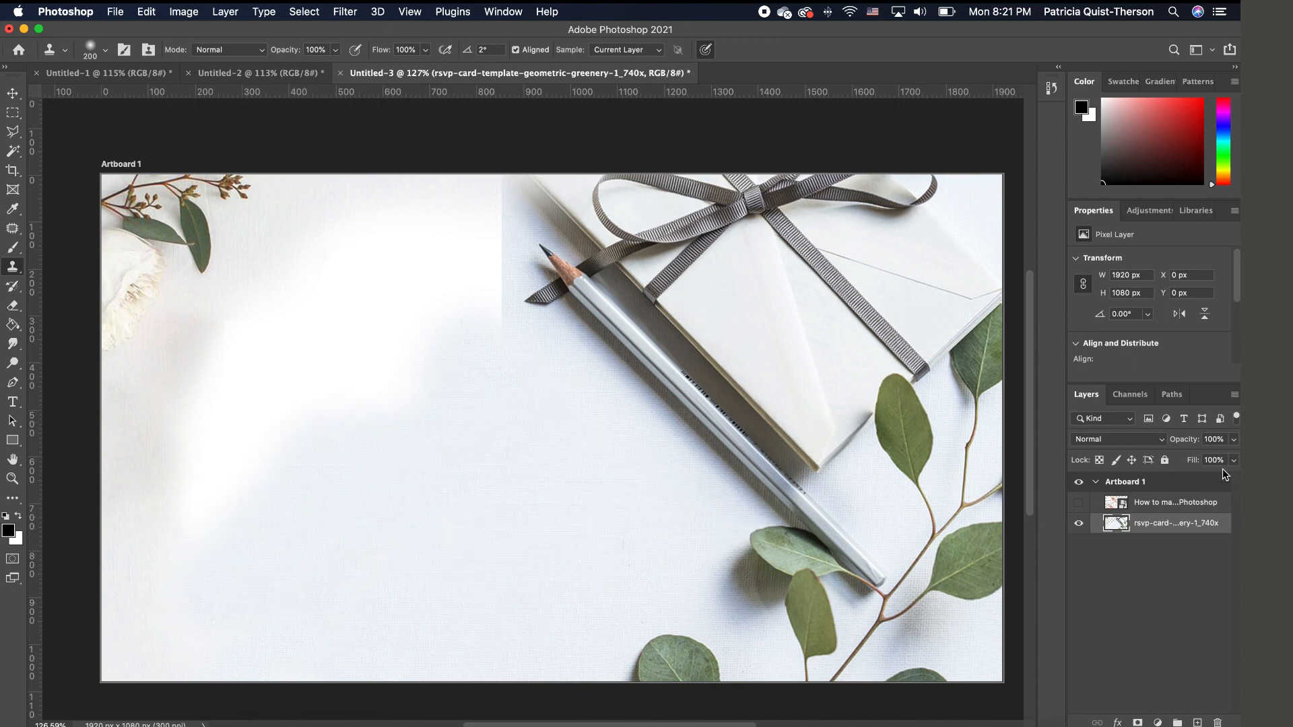
# Show the wedding invitation again and move it right to X 131 px, Y 0 px
pyautogui.click(1078, 503)
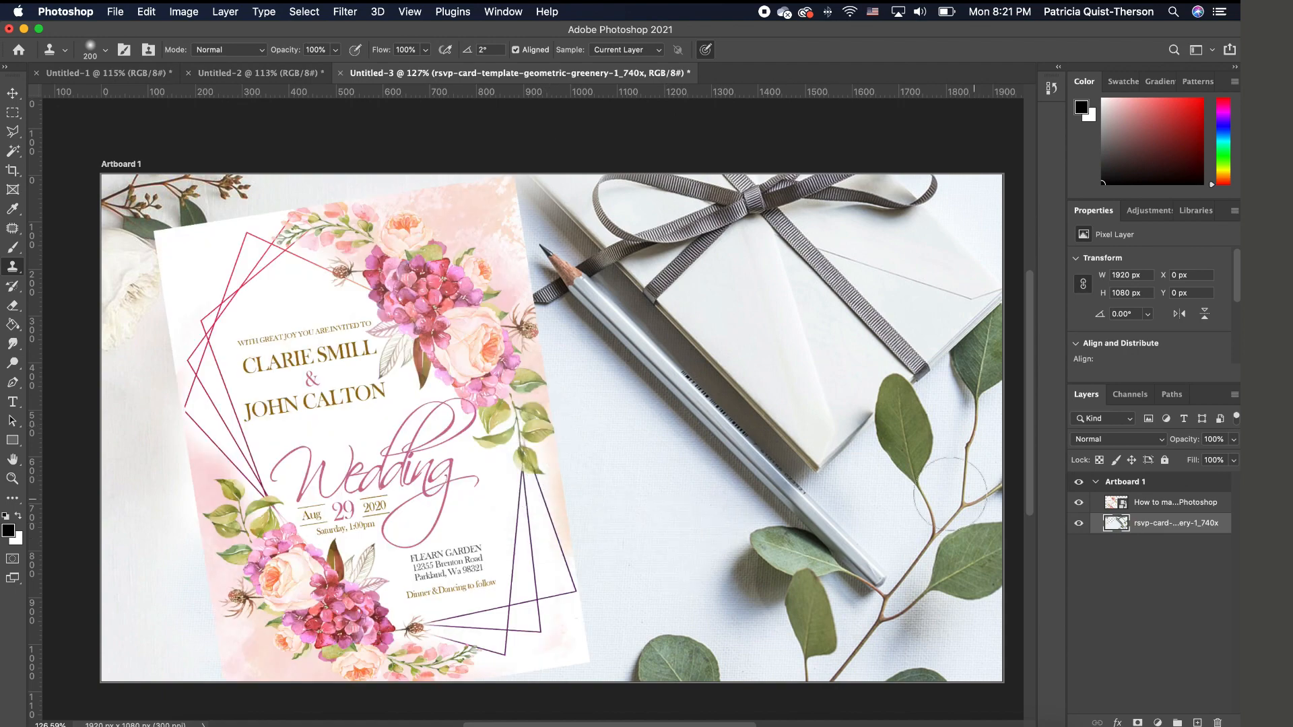
pyautogui.click(12, 93)
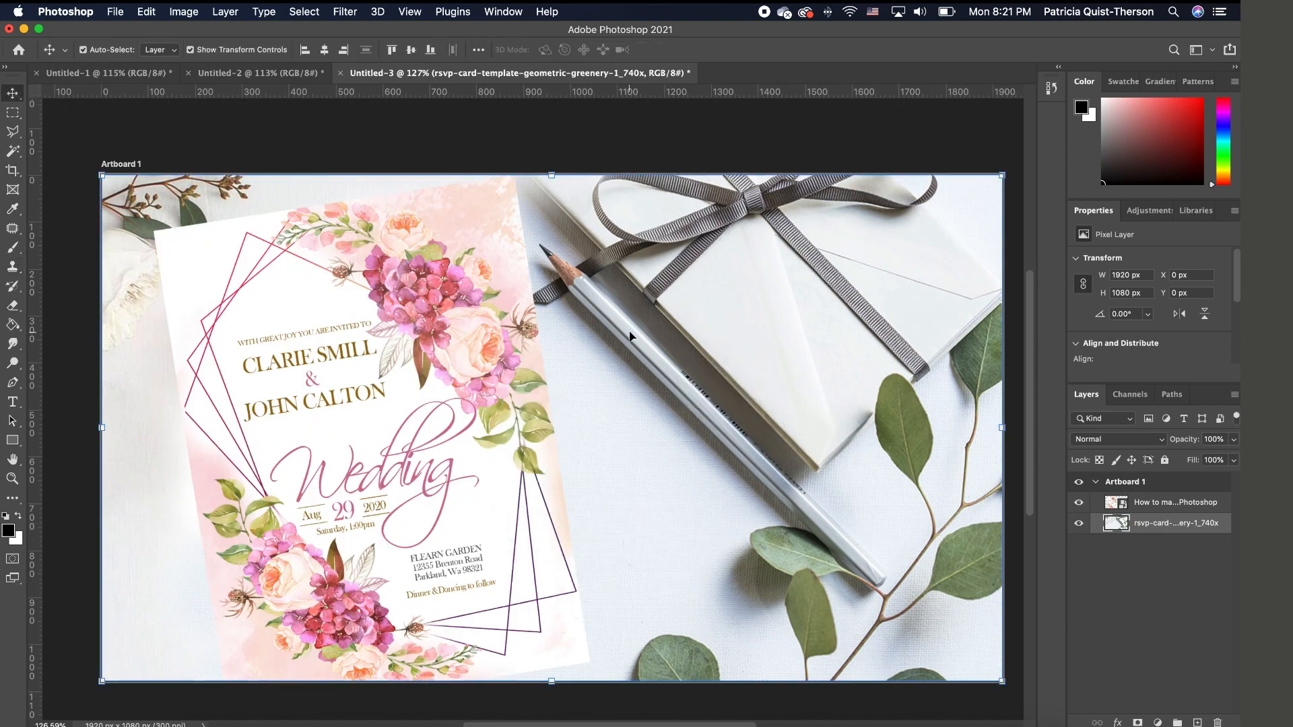
pyautogui.click(448, 465)
pyautogui.moveTo(447, 464); pyautogui.dragTo(460, 475)
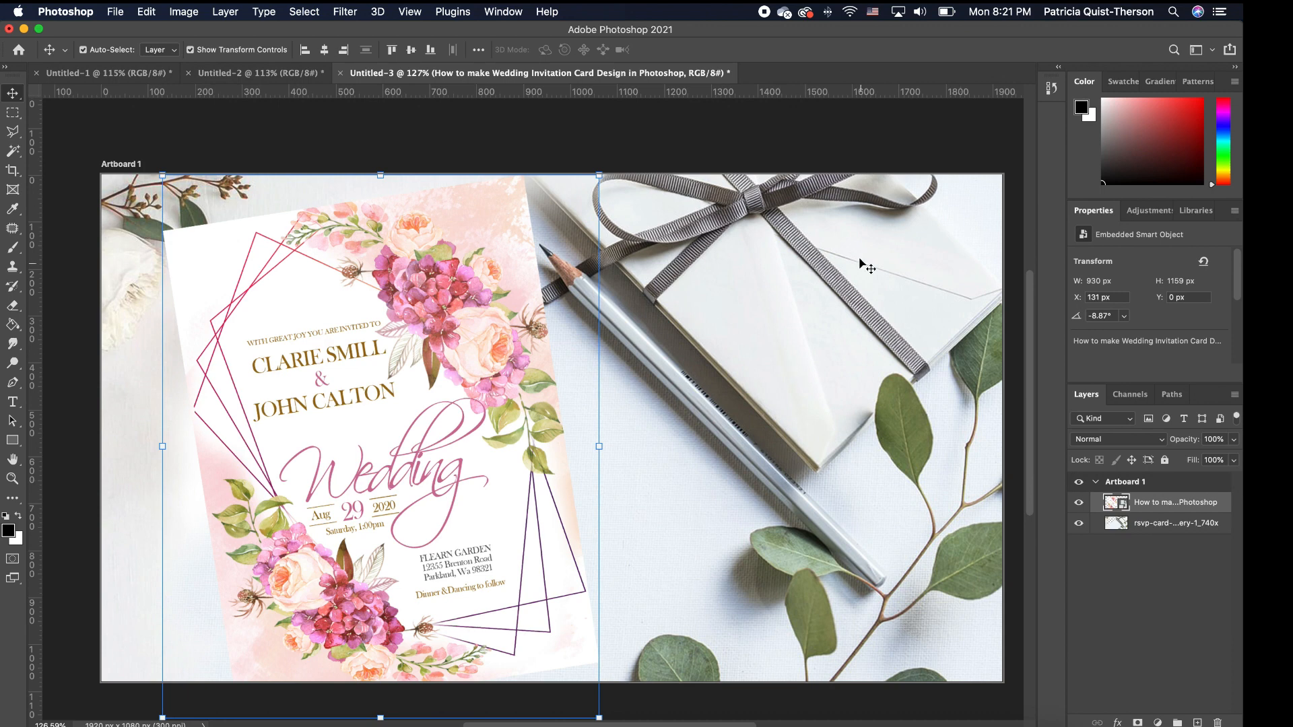
# Apply a Drop Shadow with its default settings to the wedding invitation, then select the background photo layer
pyautogui.doubleClick(1214, 503)
pyautogui.doubleClick(1219, 504)
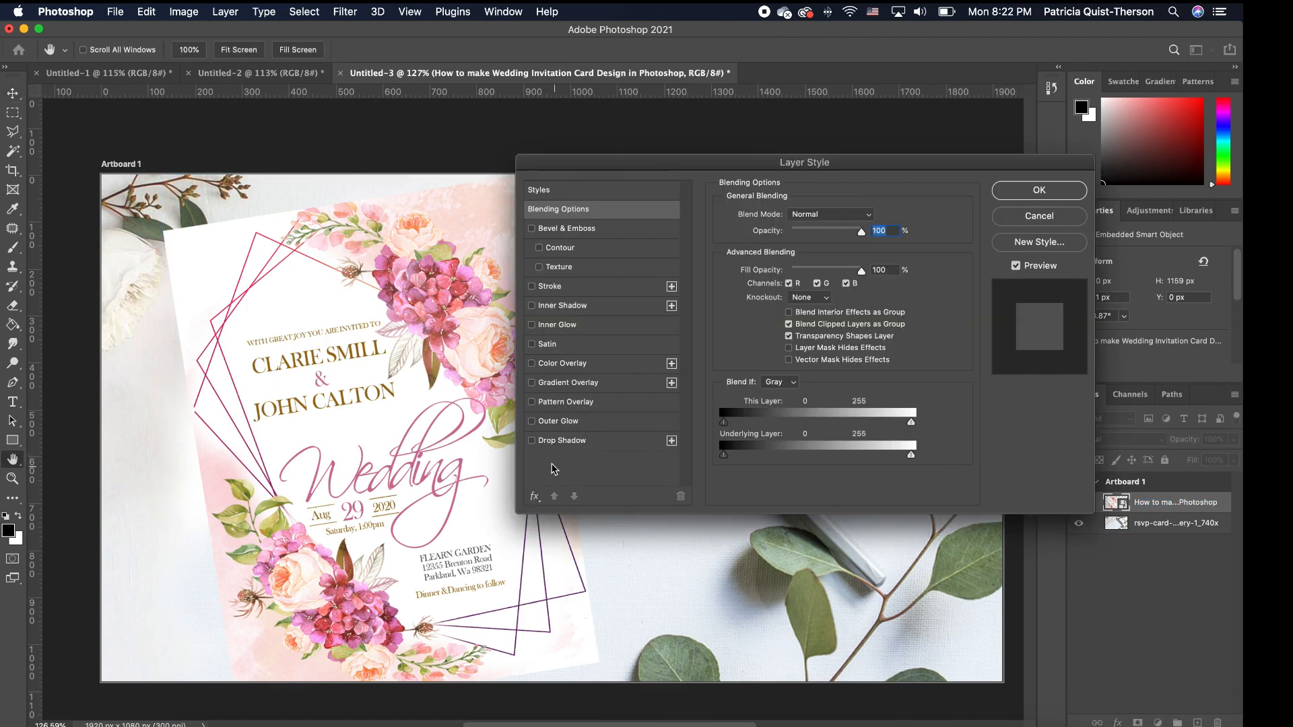
pyautogui.click(536, 442)
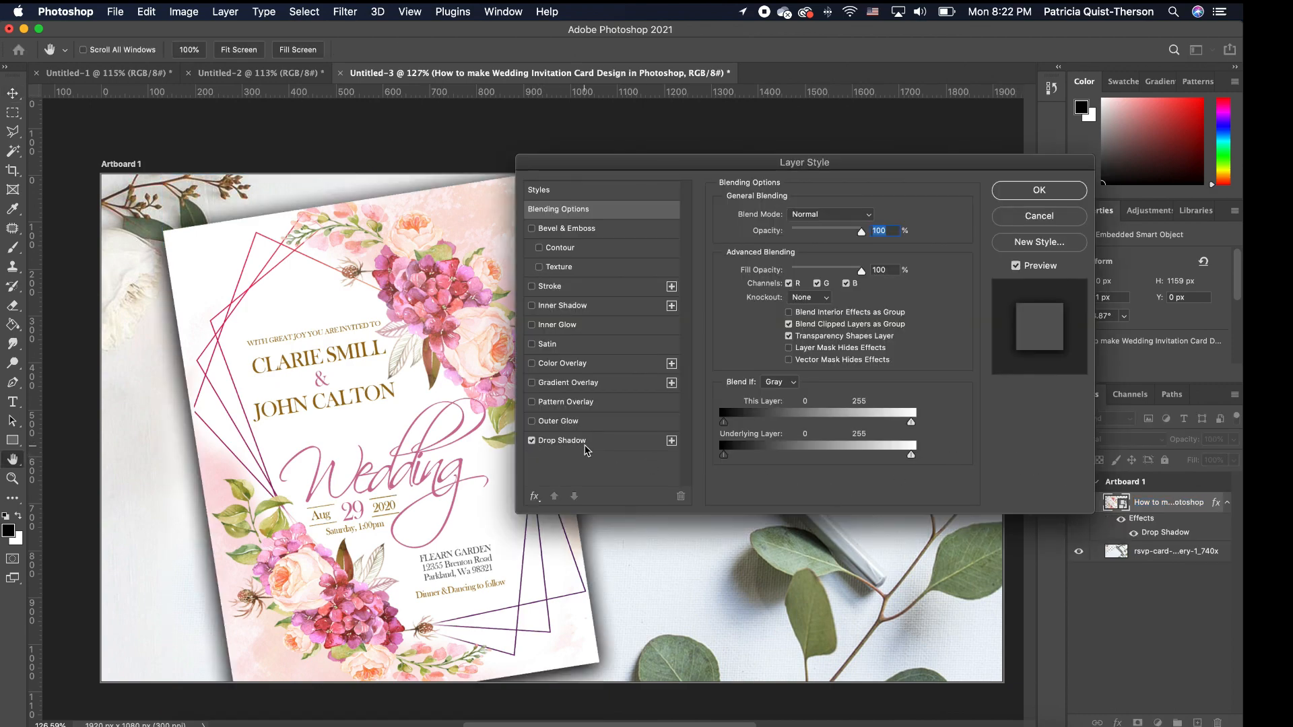
pyautogui.moveTo(730, 163)
pyautogui.mouseDown()
pyautogui.moveTo(865, 217)
pyautogui.moveTo(1073, 224)
pyautogui.moveTo(1073, 178)
pyautogui.moveTo(1045, 208)
pyautogui.moveTo(1118, 309)
pyautogui.mouseUp()
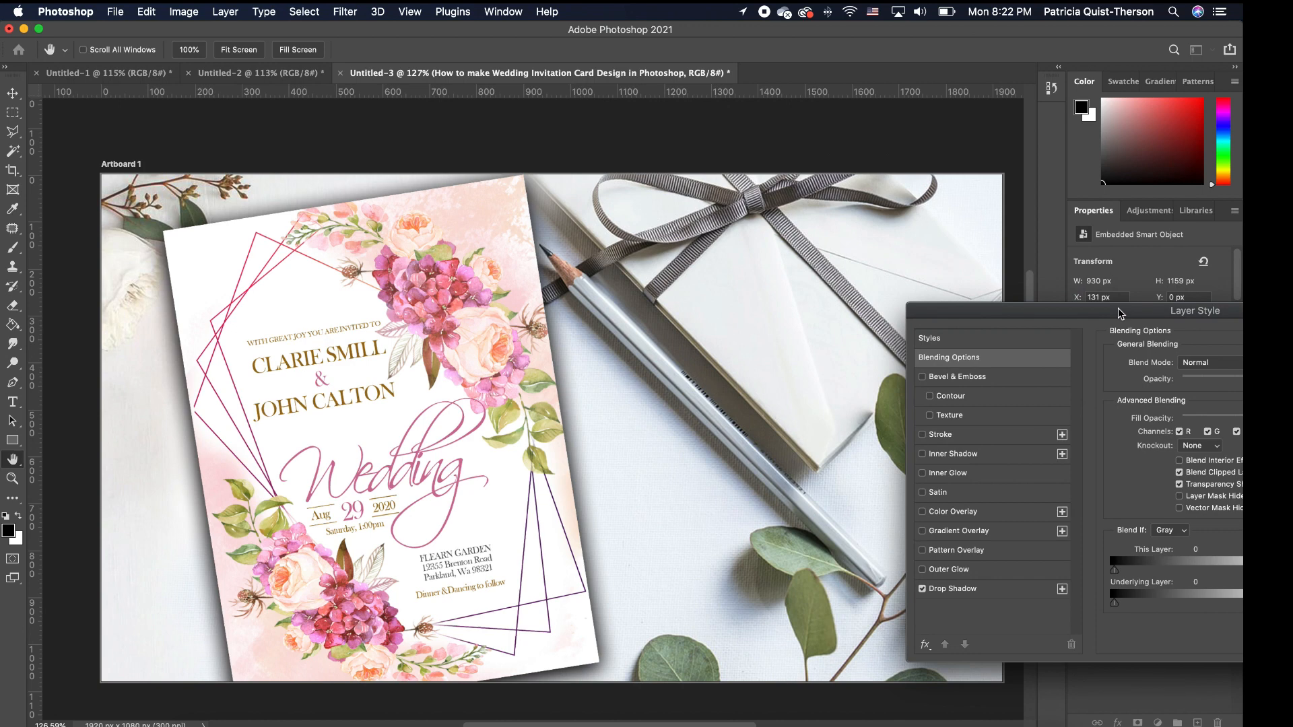
pyautogui.moveTo(1118, 308); pyautogui.dragTo(662, 146)
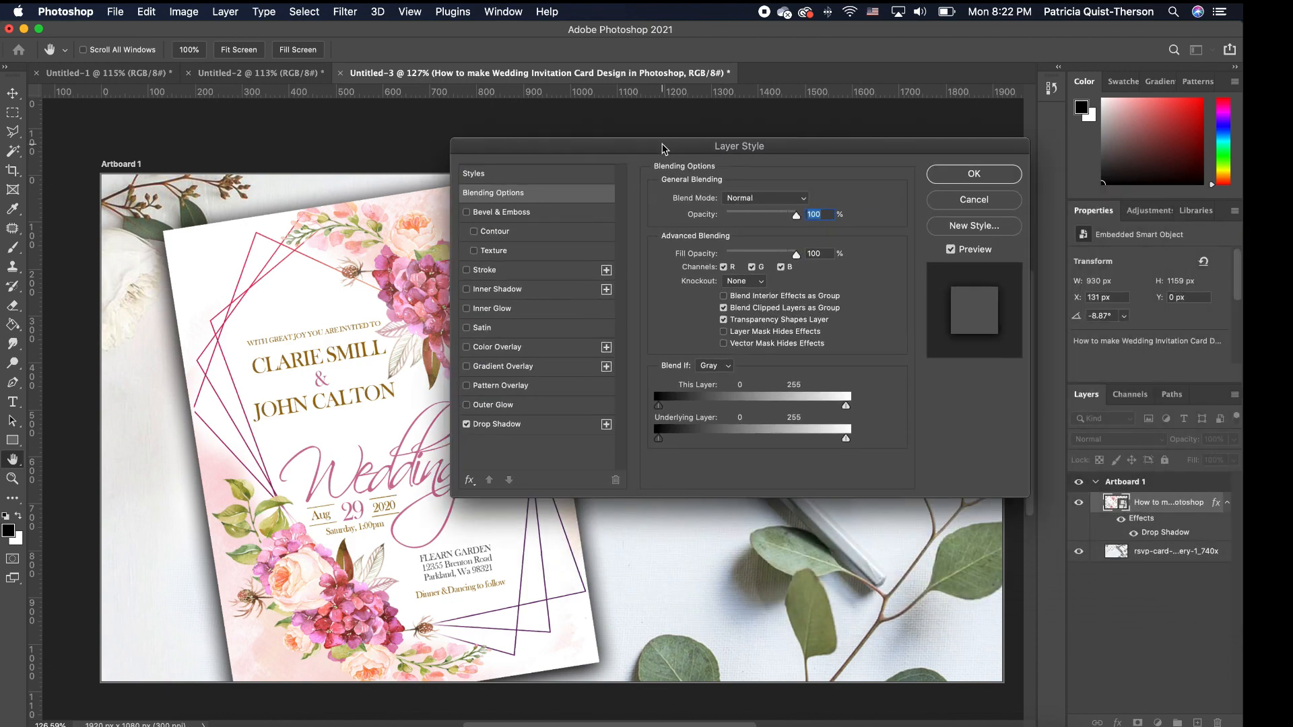
pyautogui.click(940, 181)
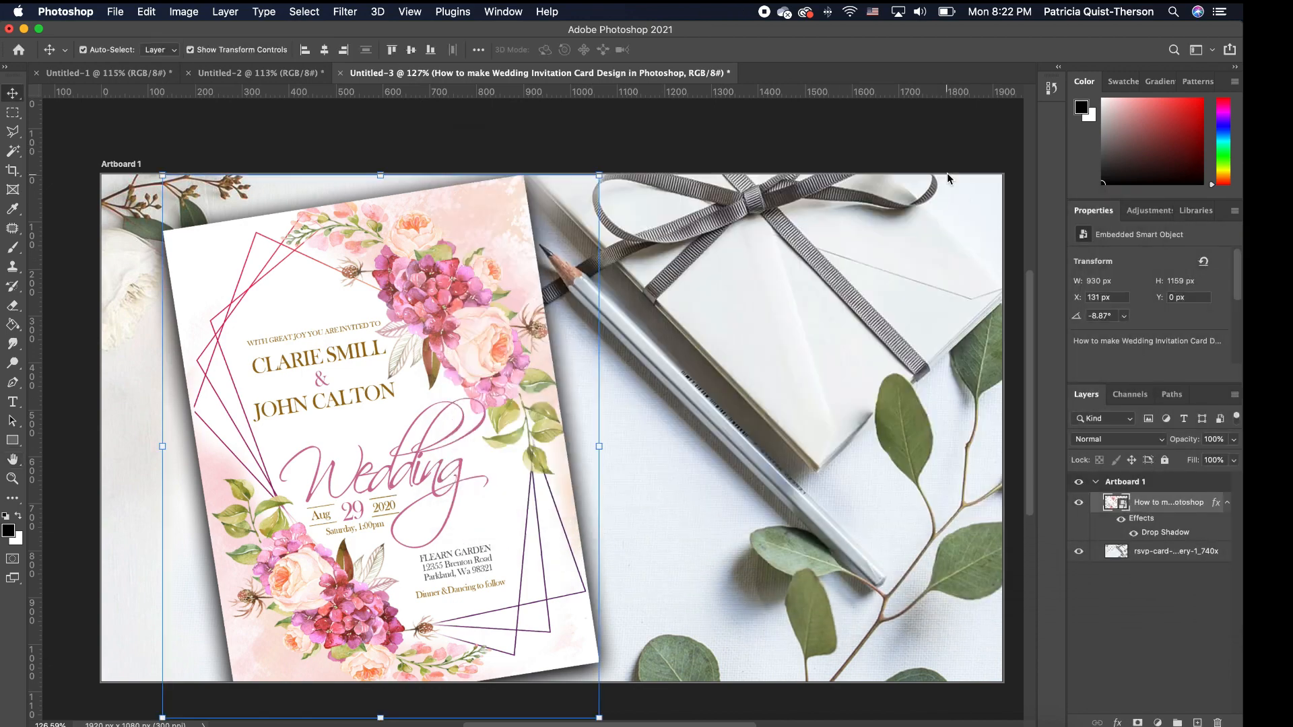
pyautogui.scroll(-3, 688, 362)
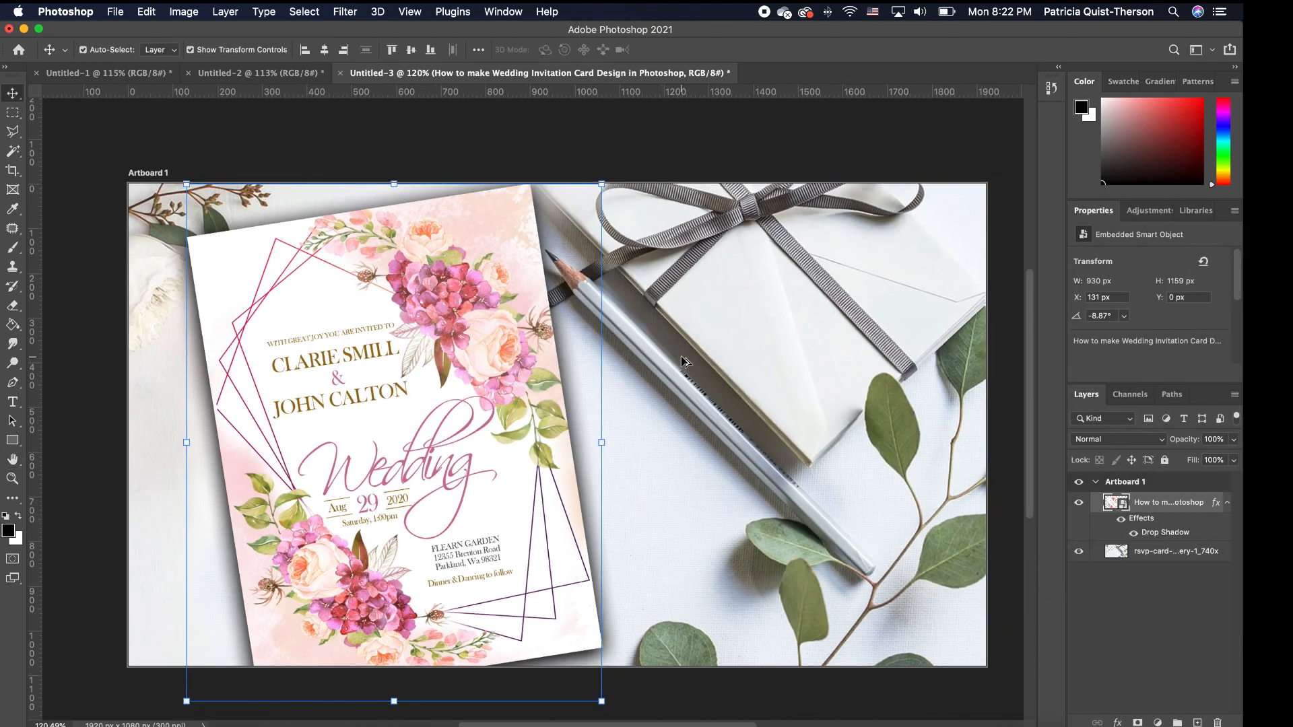
pyautogui.click(754, 355)
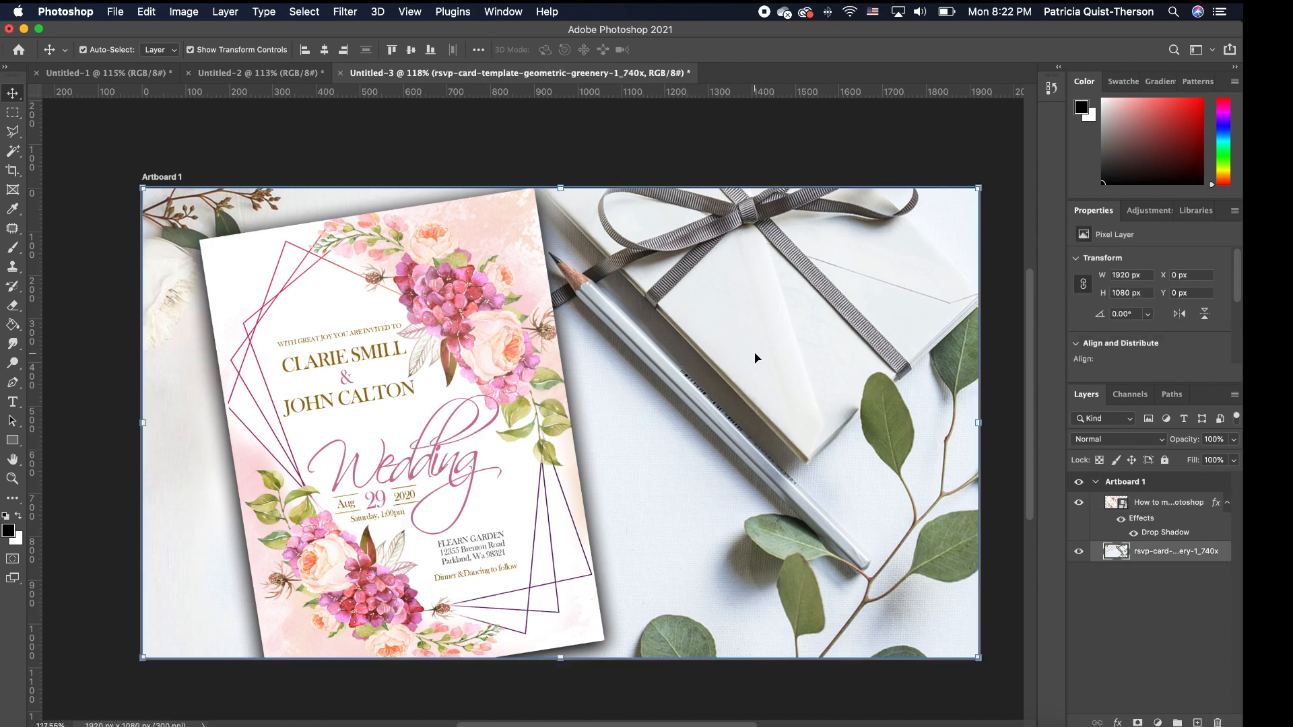